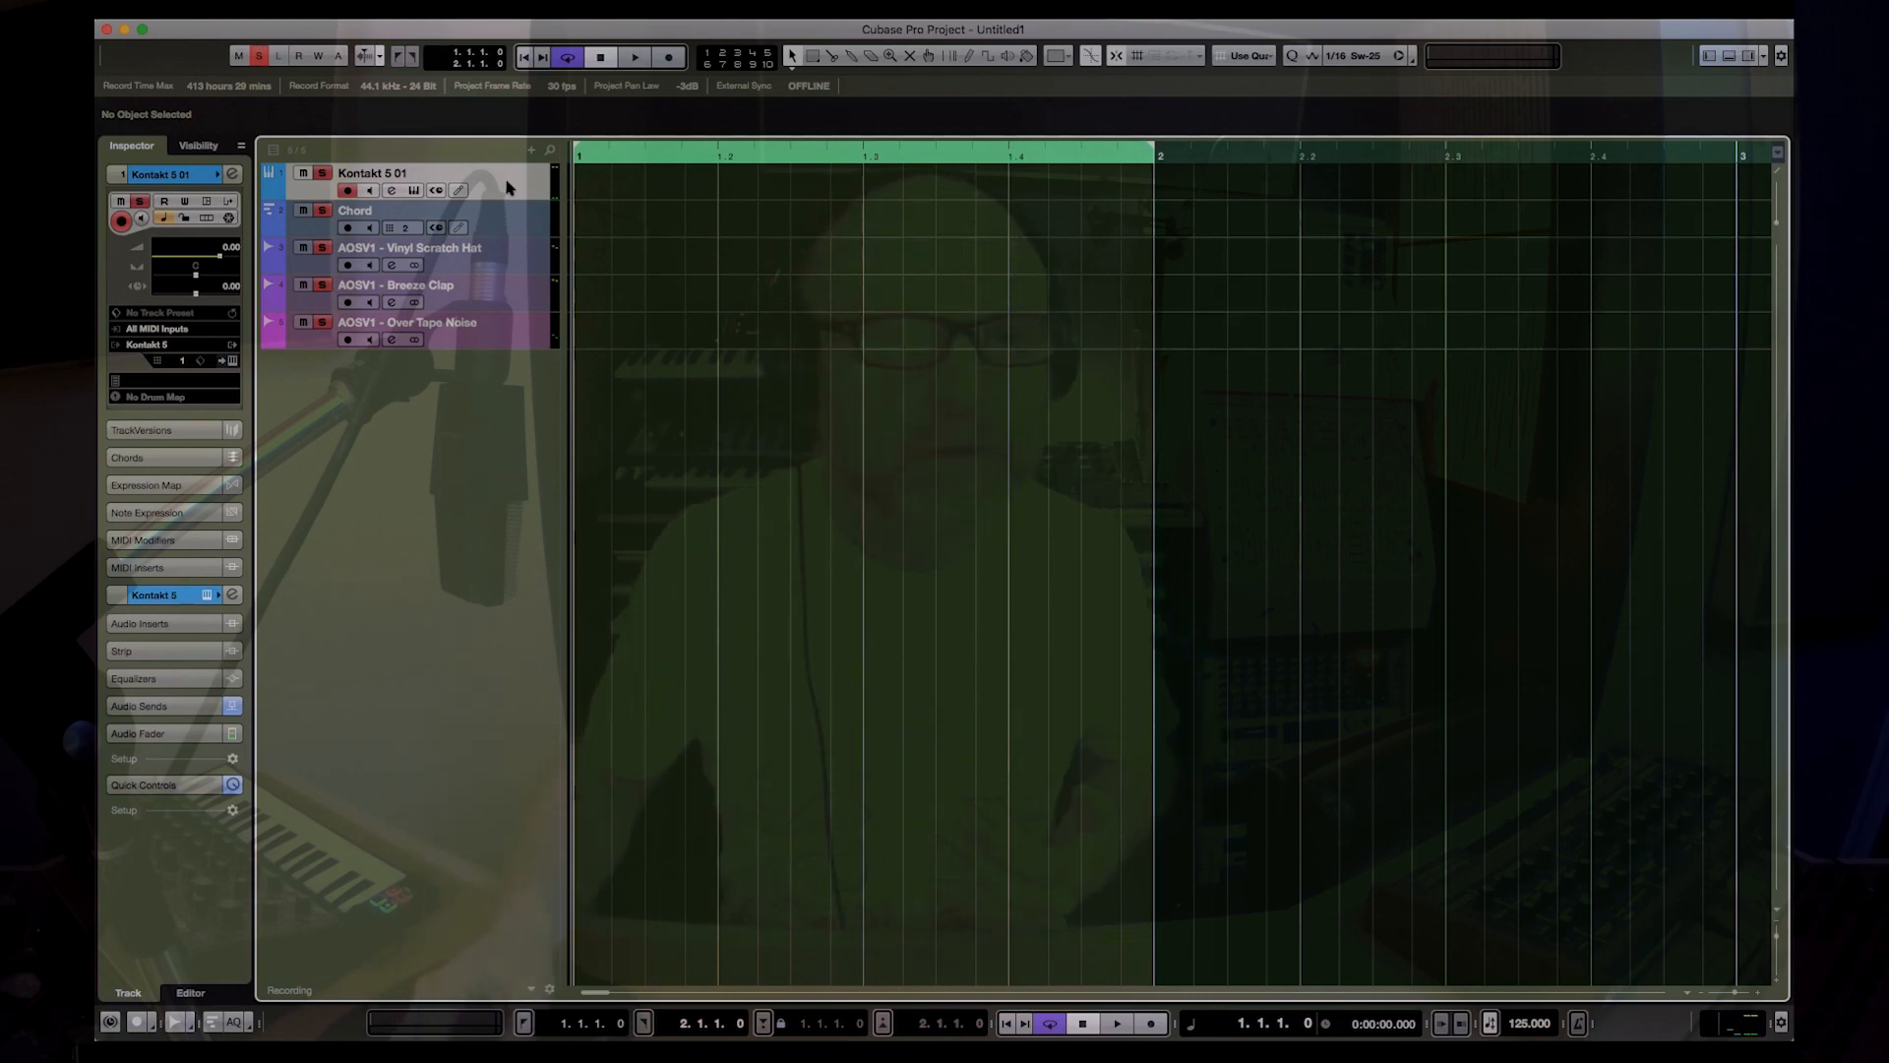
Step: Create a one-bar part on the Kontakt 5 01 track, enter F2 notes on all four beats in the Key Editor, and play it
double_click(661, 184)
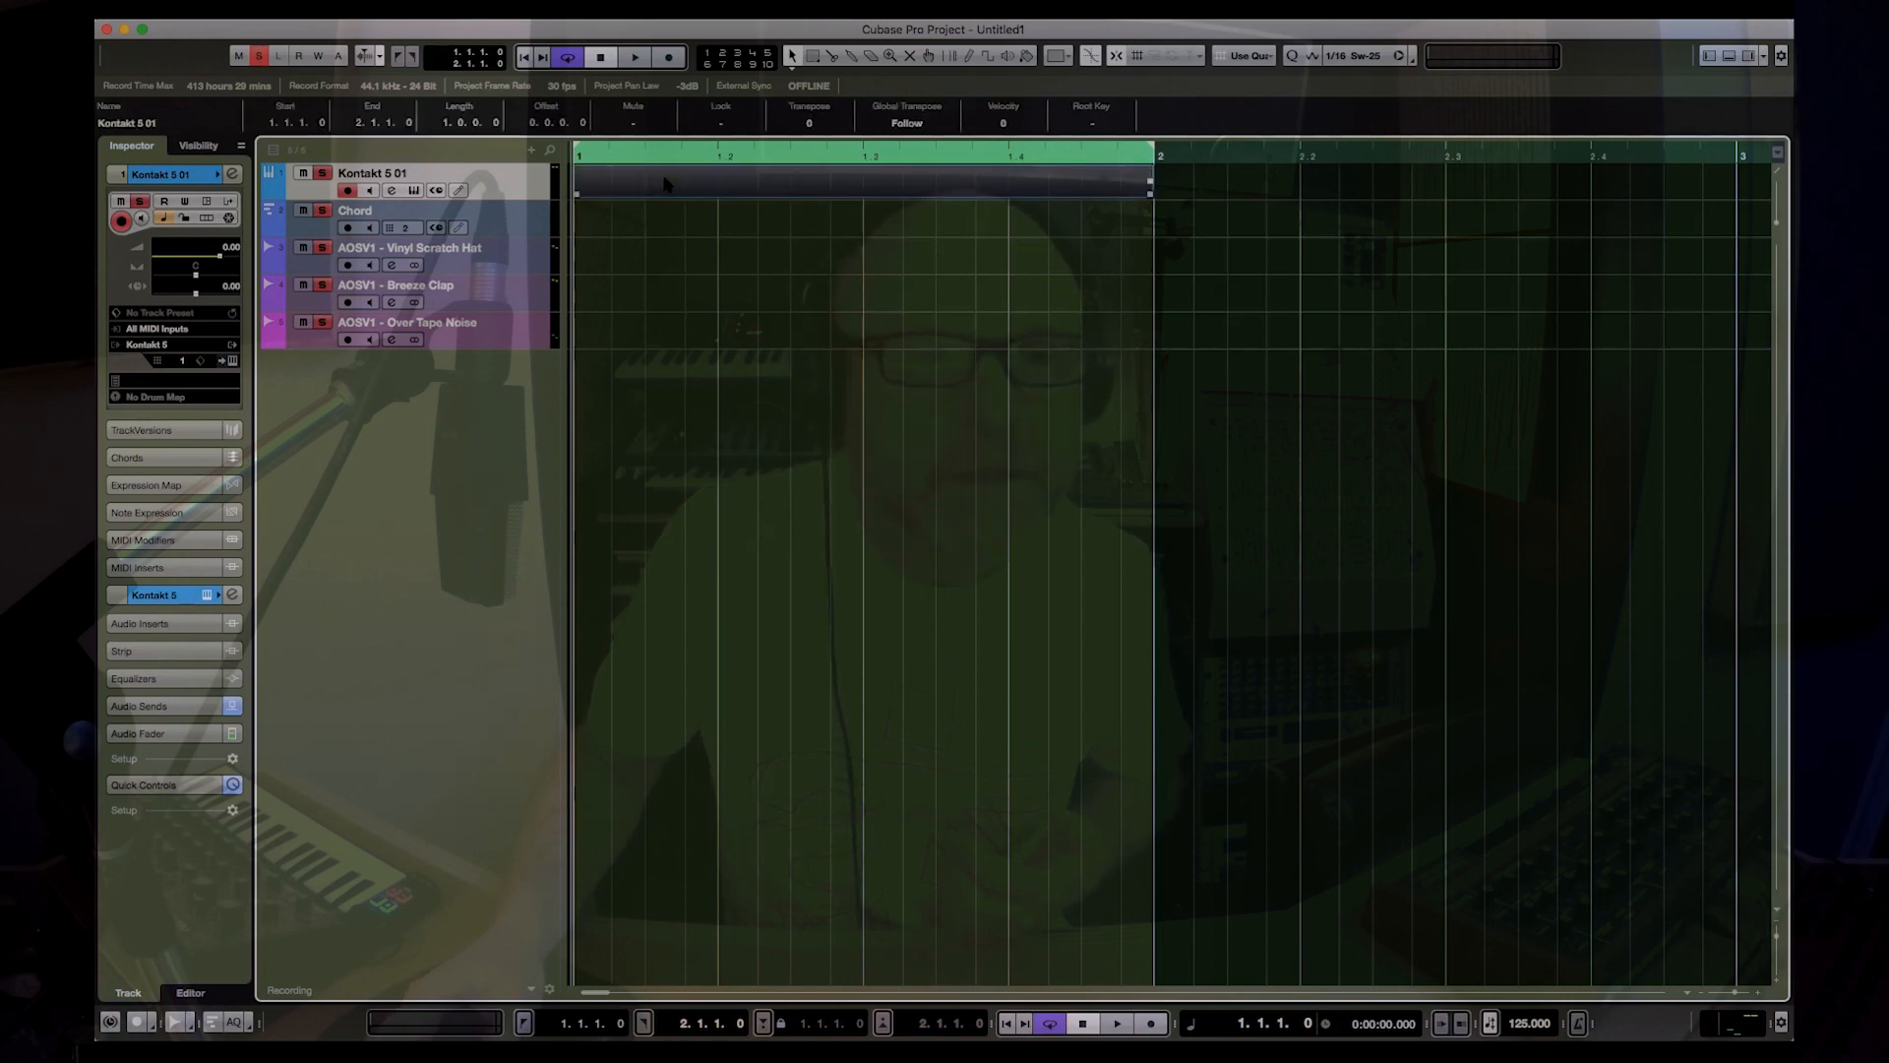
double_click(660, 184)
left_click(373, 430)
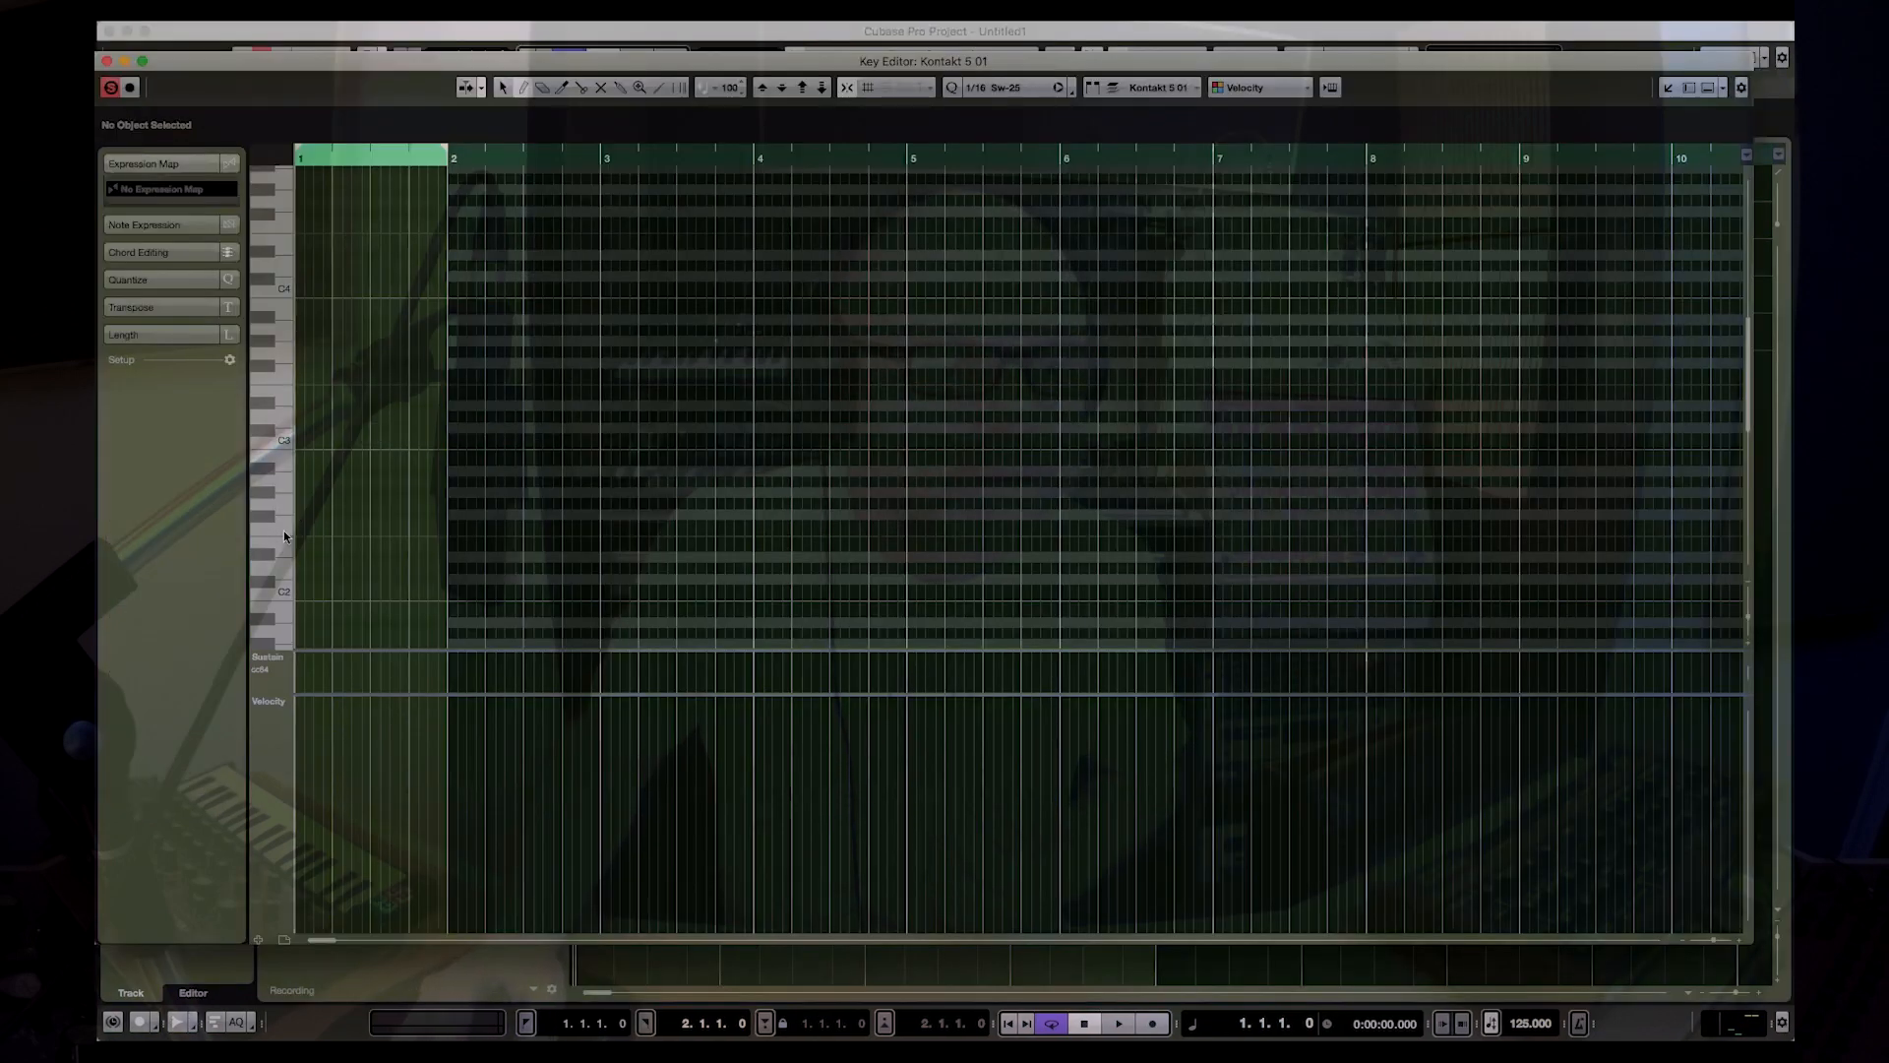
left_click(300, 523)
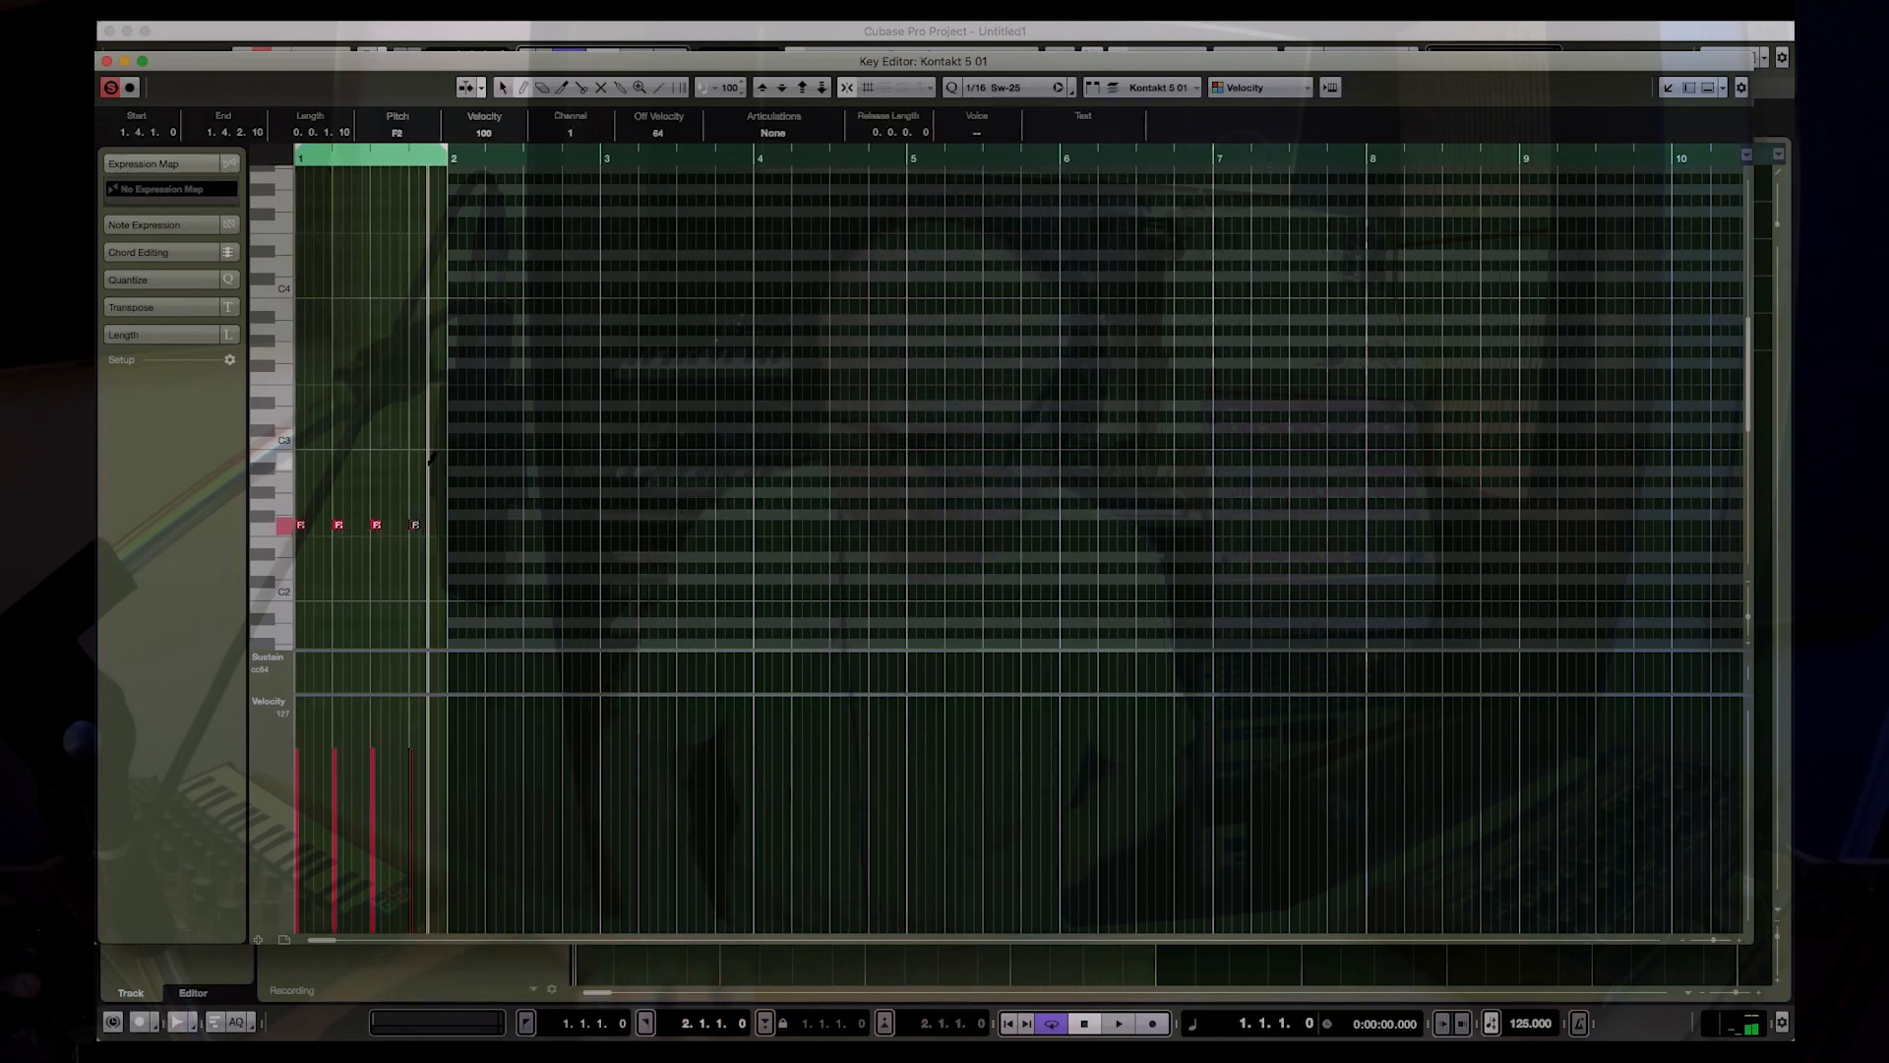
key("space")
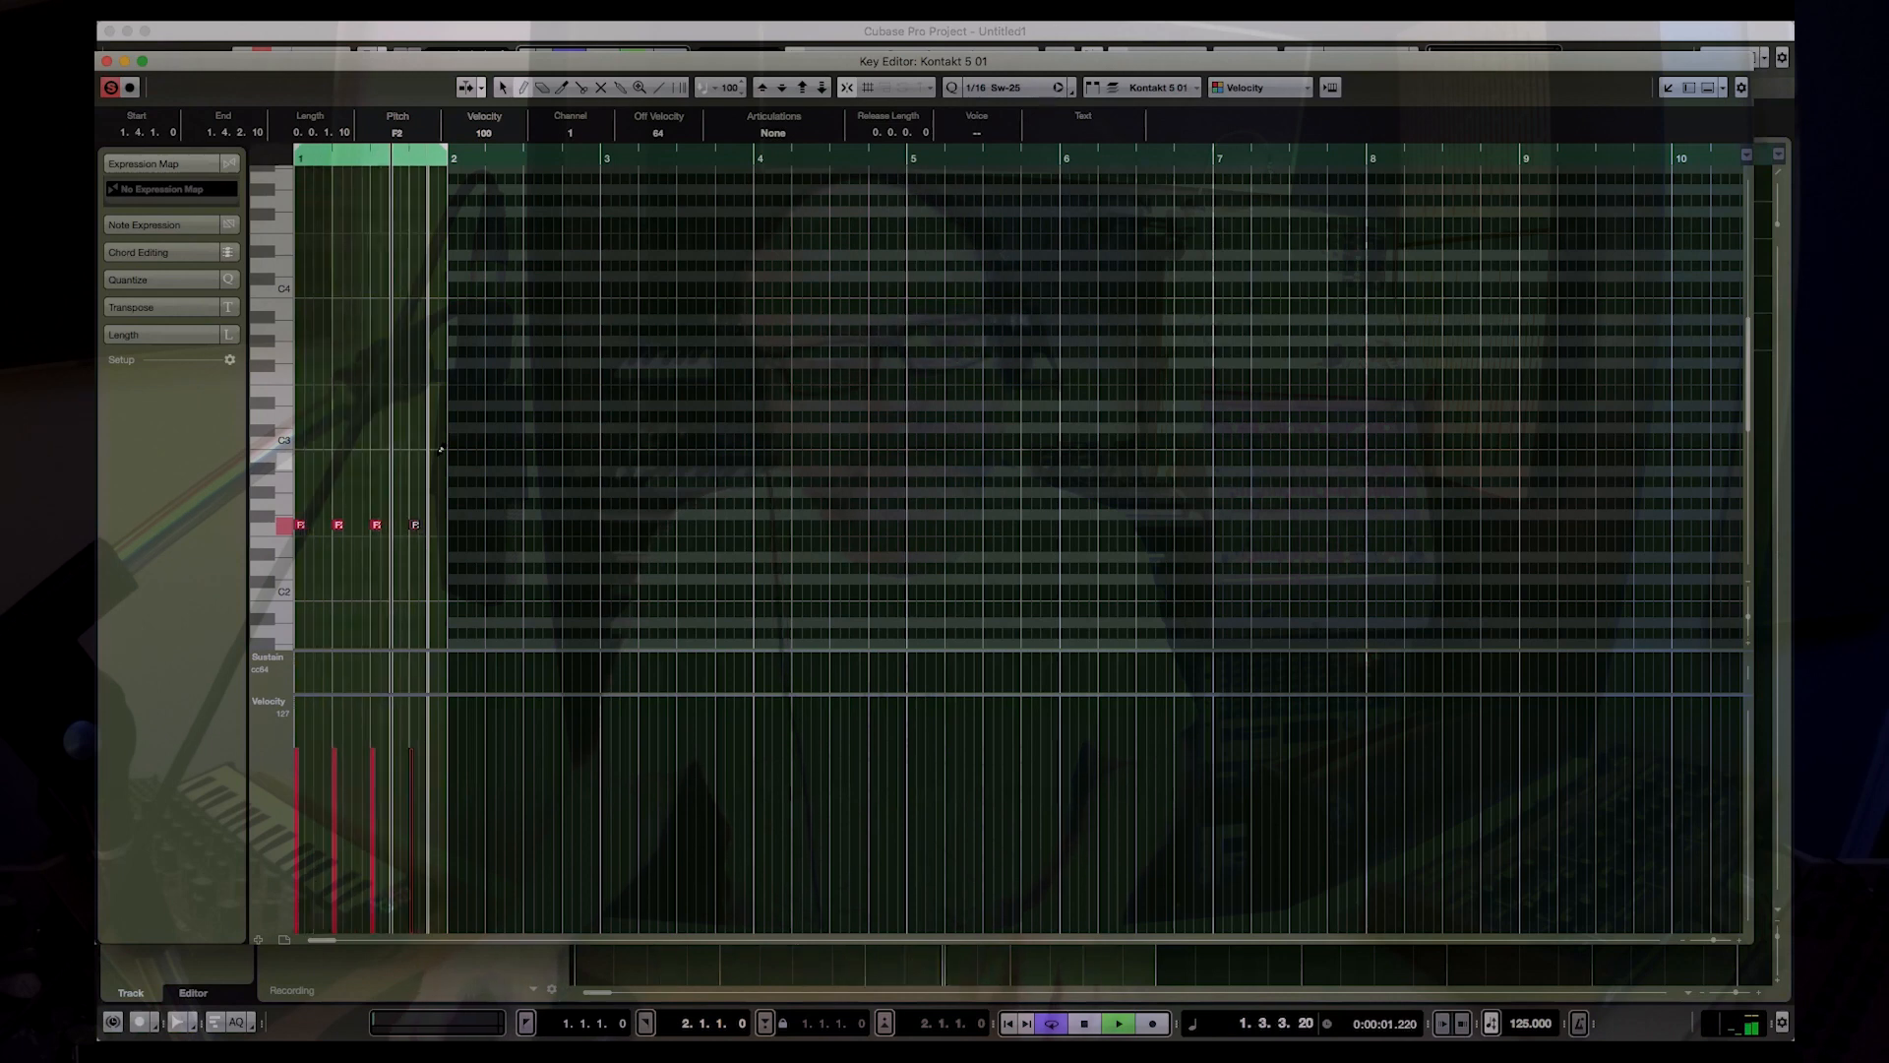
key("space")
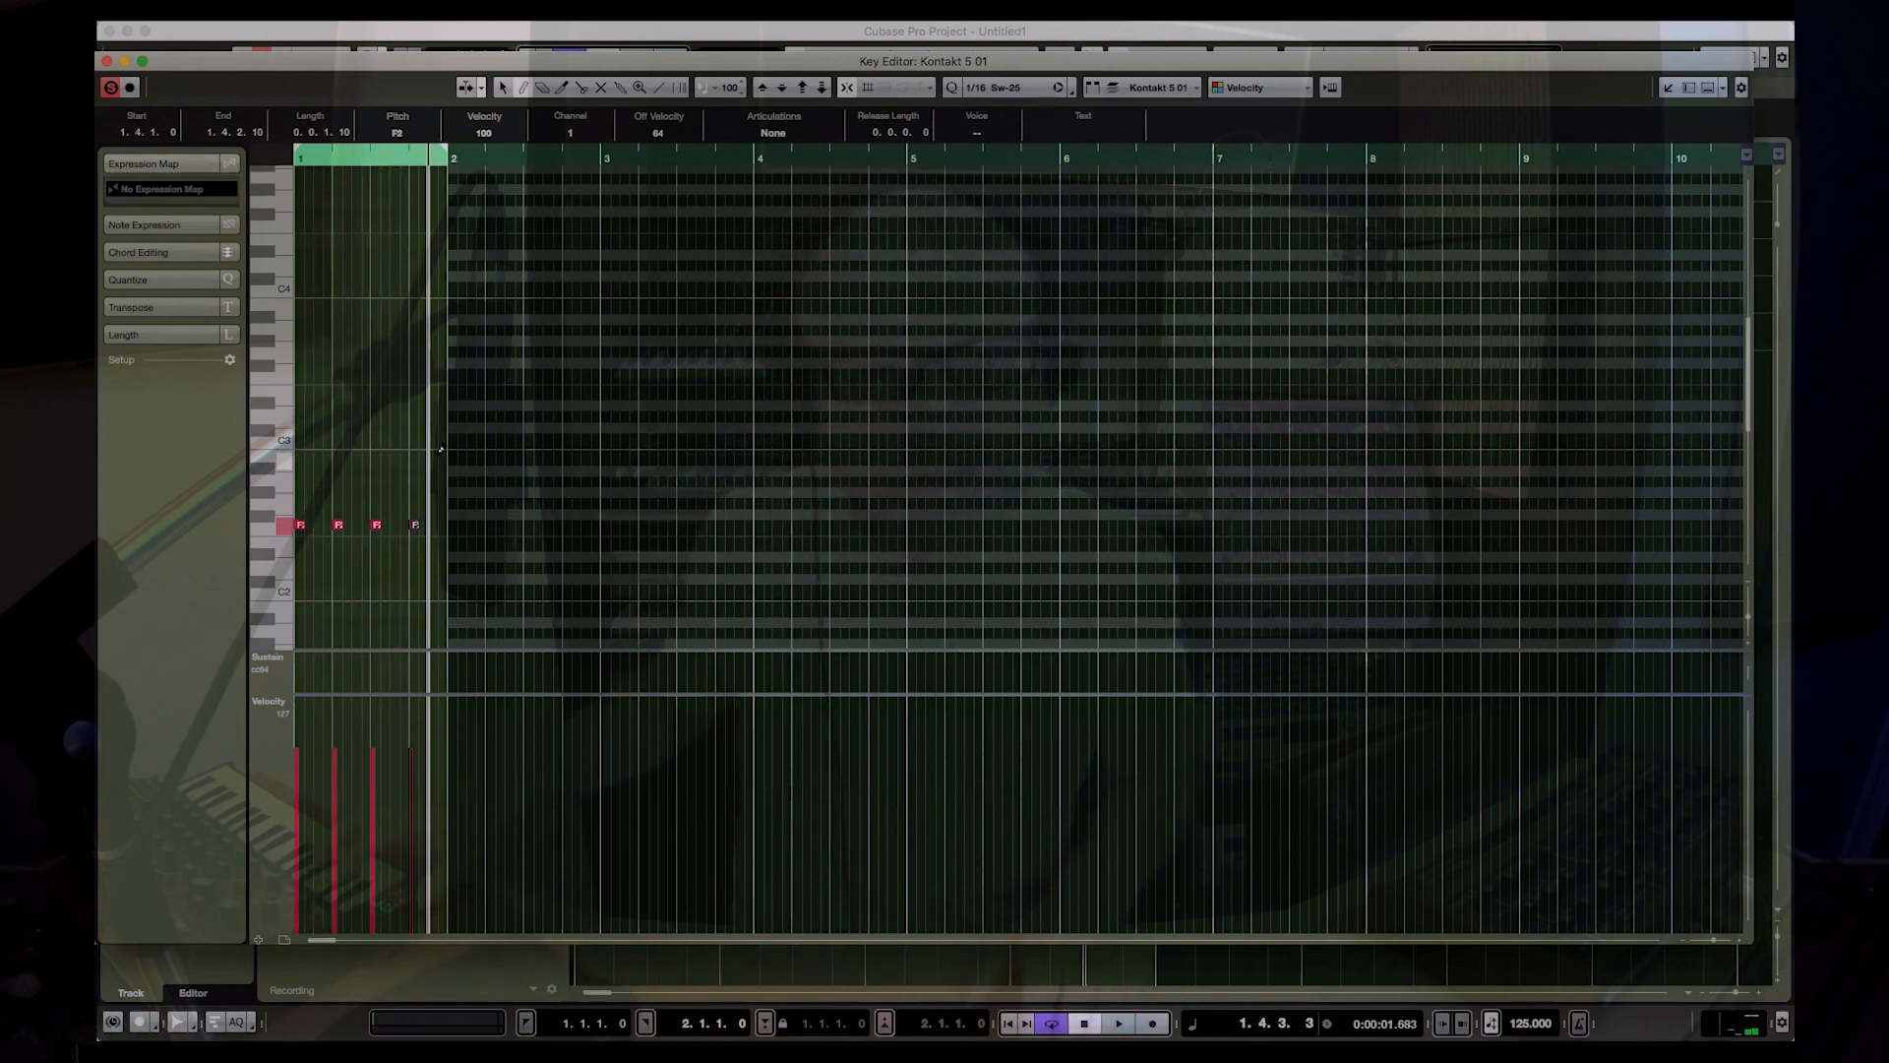
Step: Add D#2 notes at 1.1.4 and 1.3.3 to the Kontakt 5 01 part, play the loop, and close the Key Editor
left_click(330, 555)
left_click(394, 554)
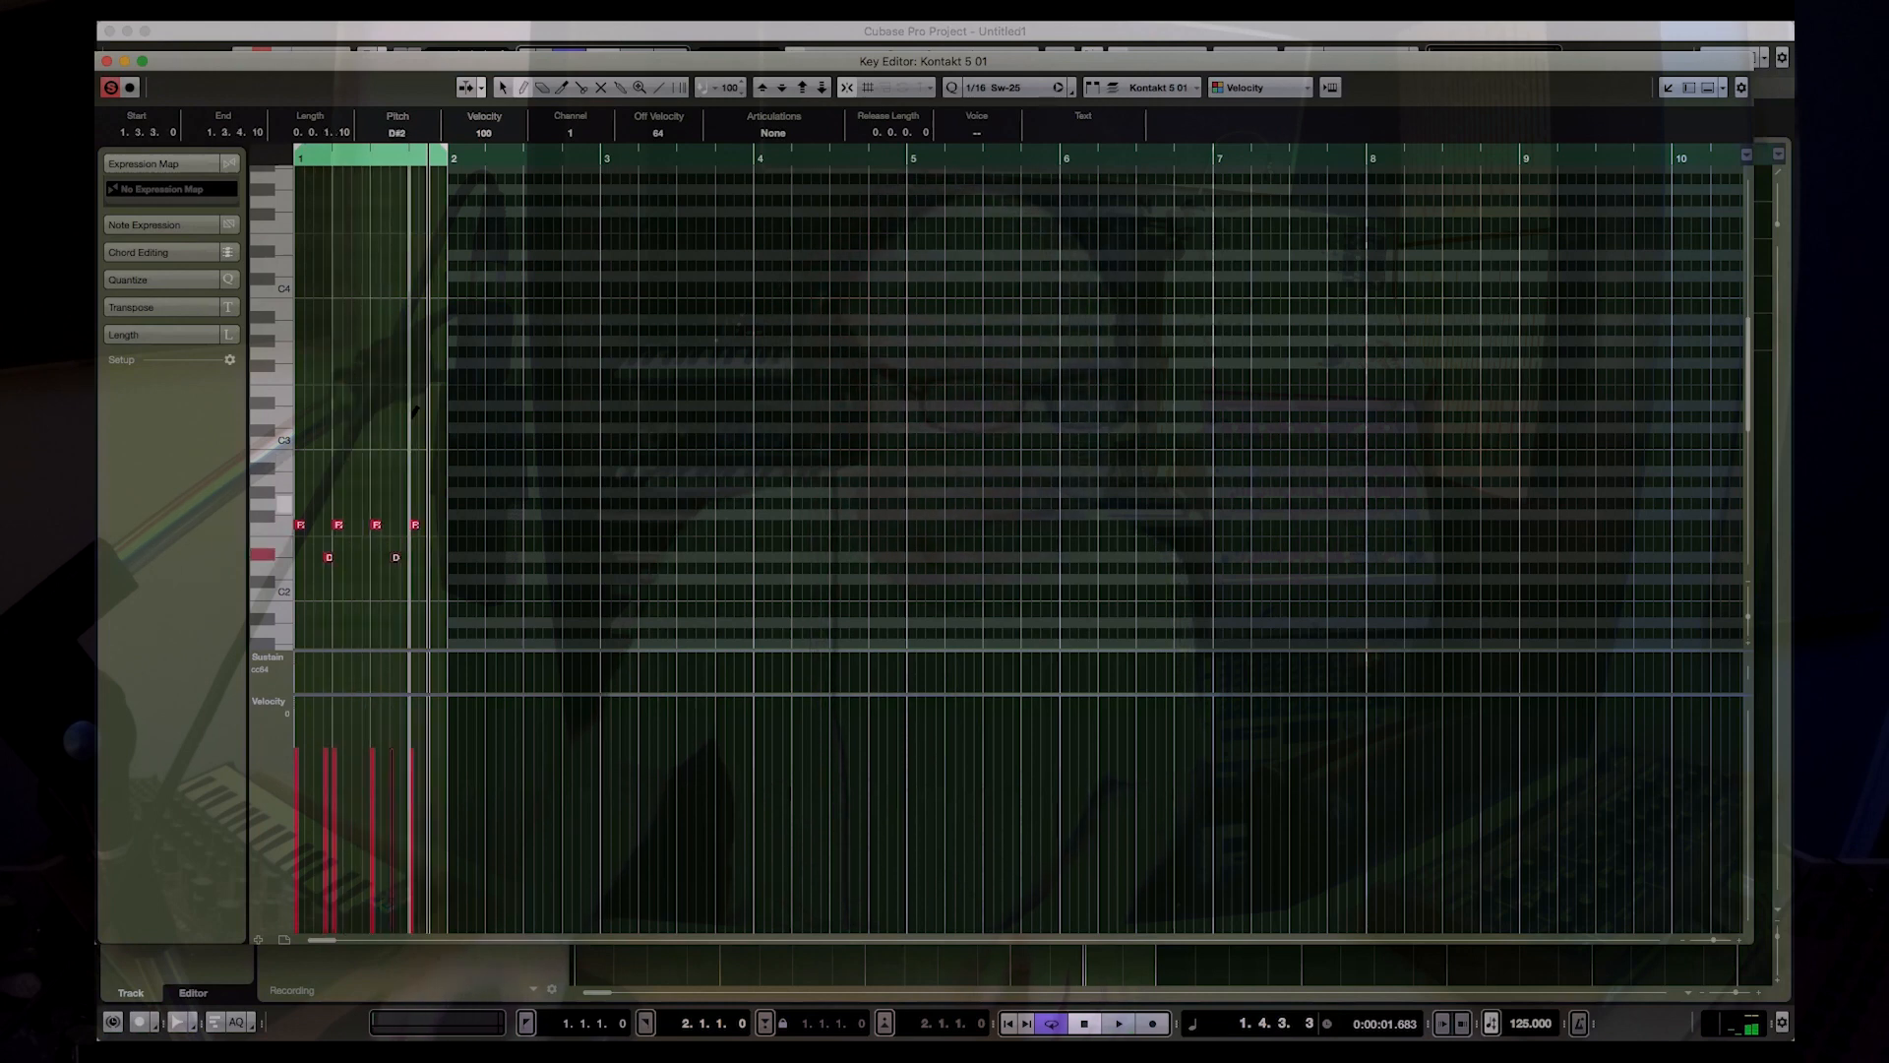
key("space")
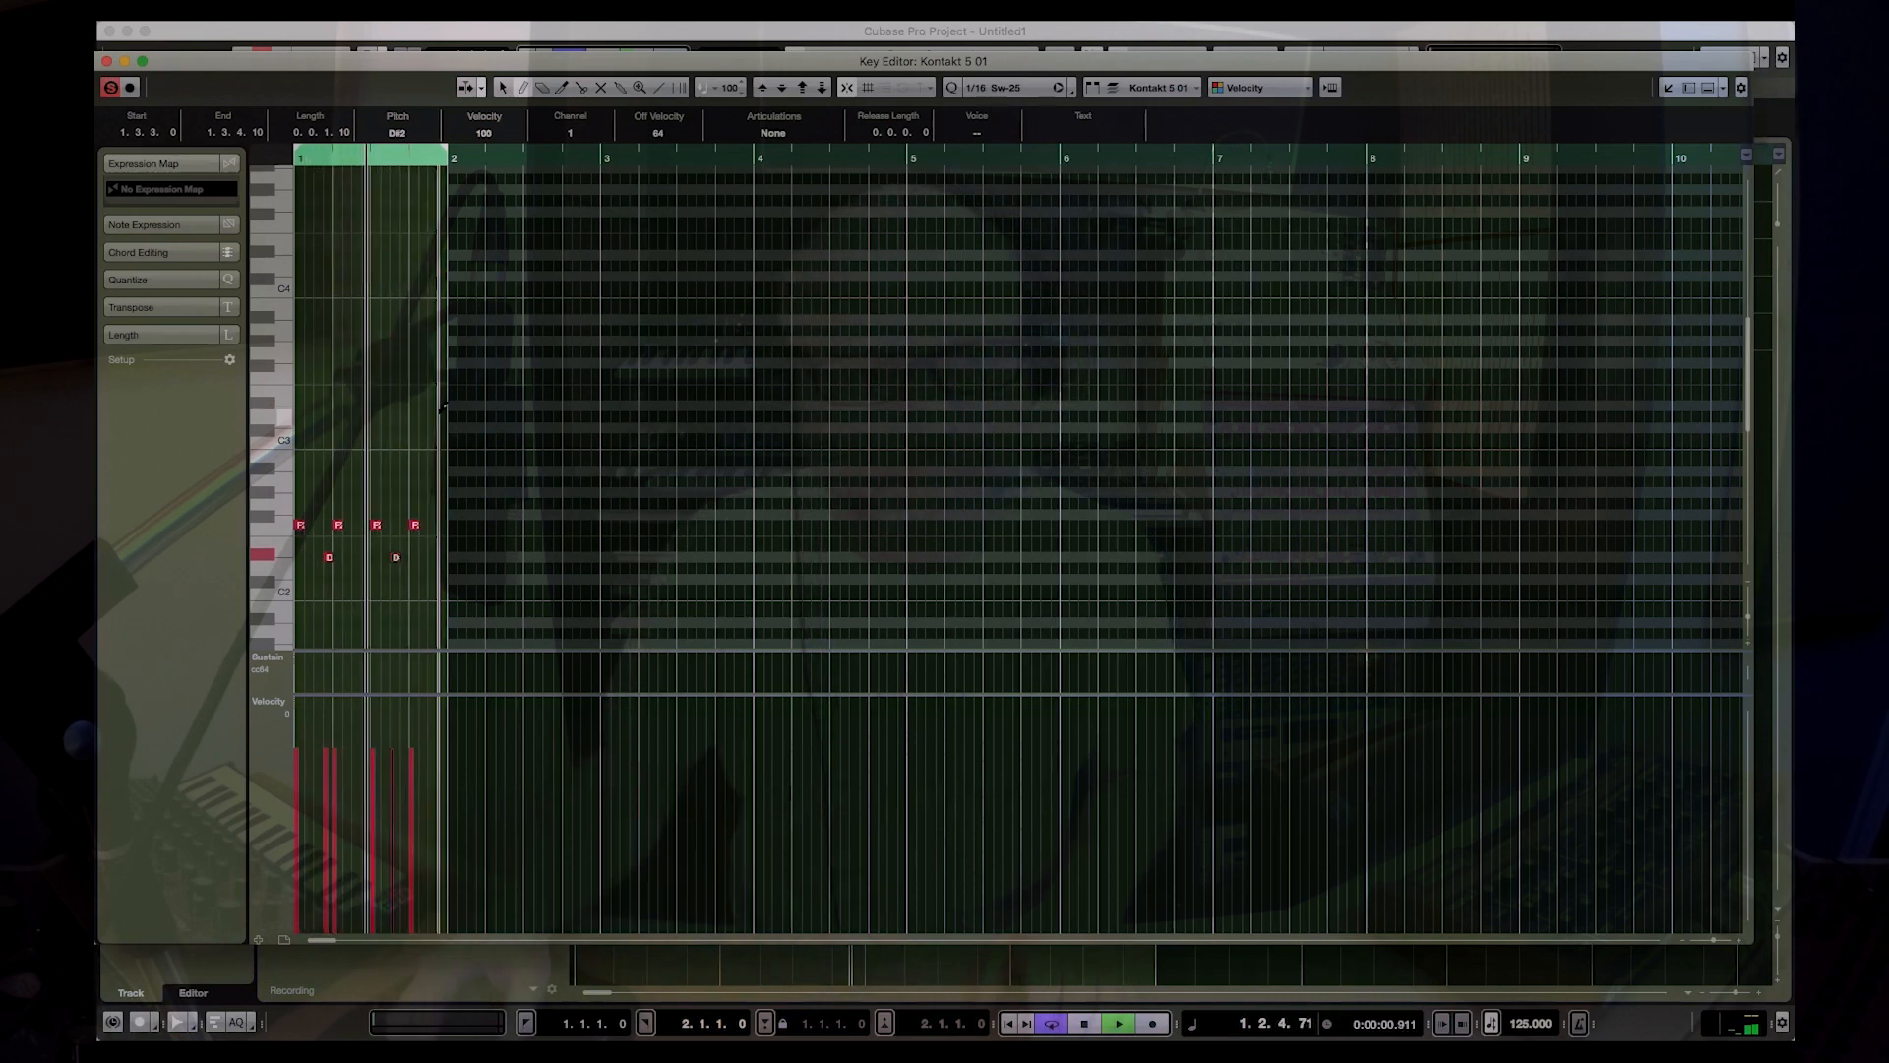
key("space")
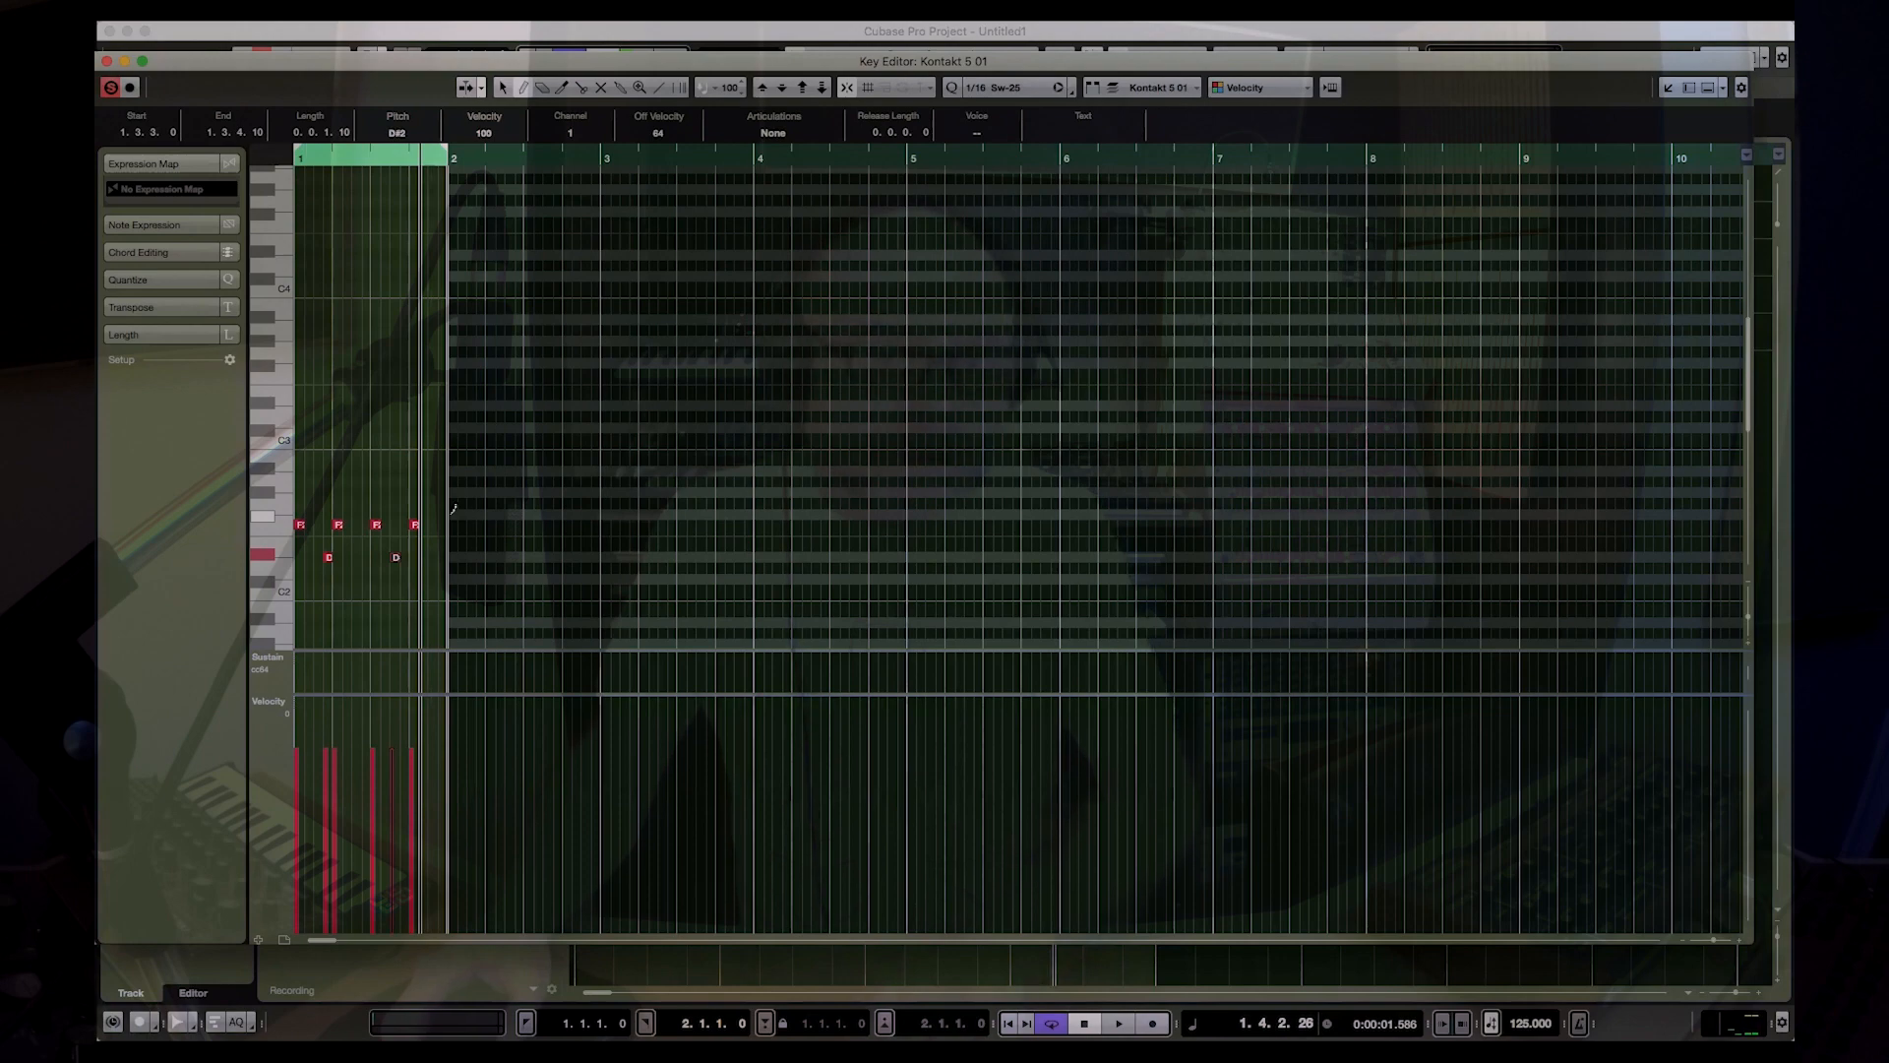
key("Return")
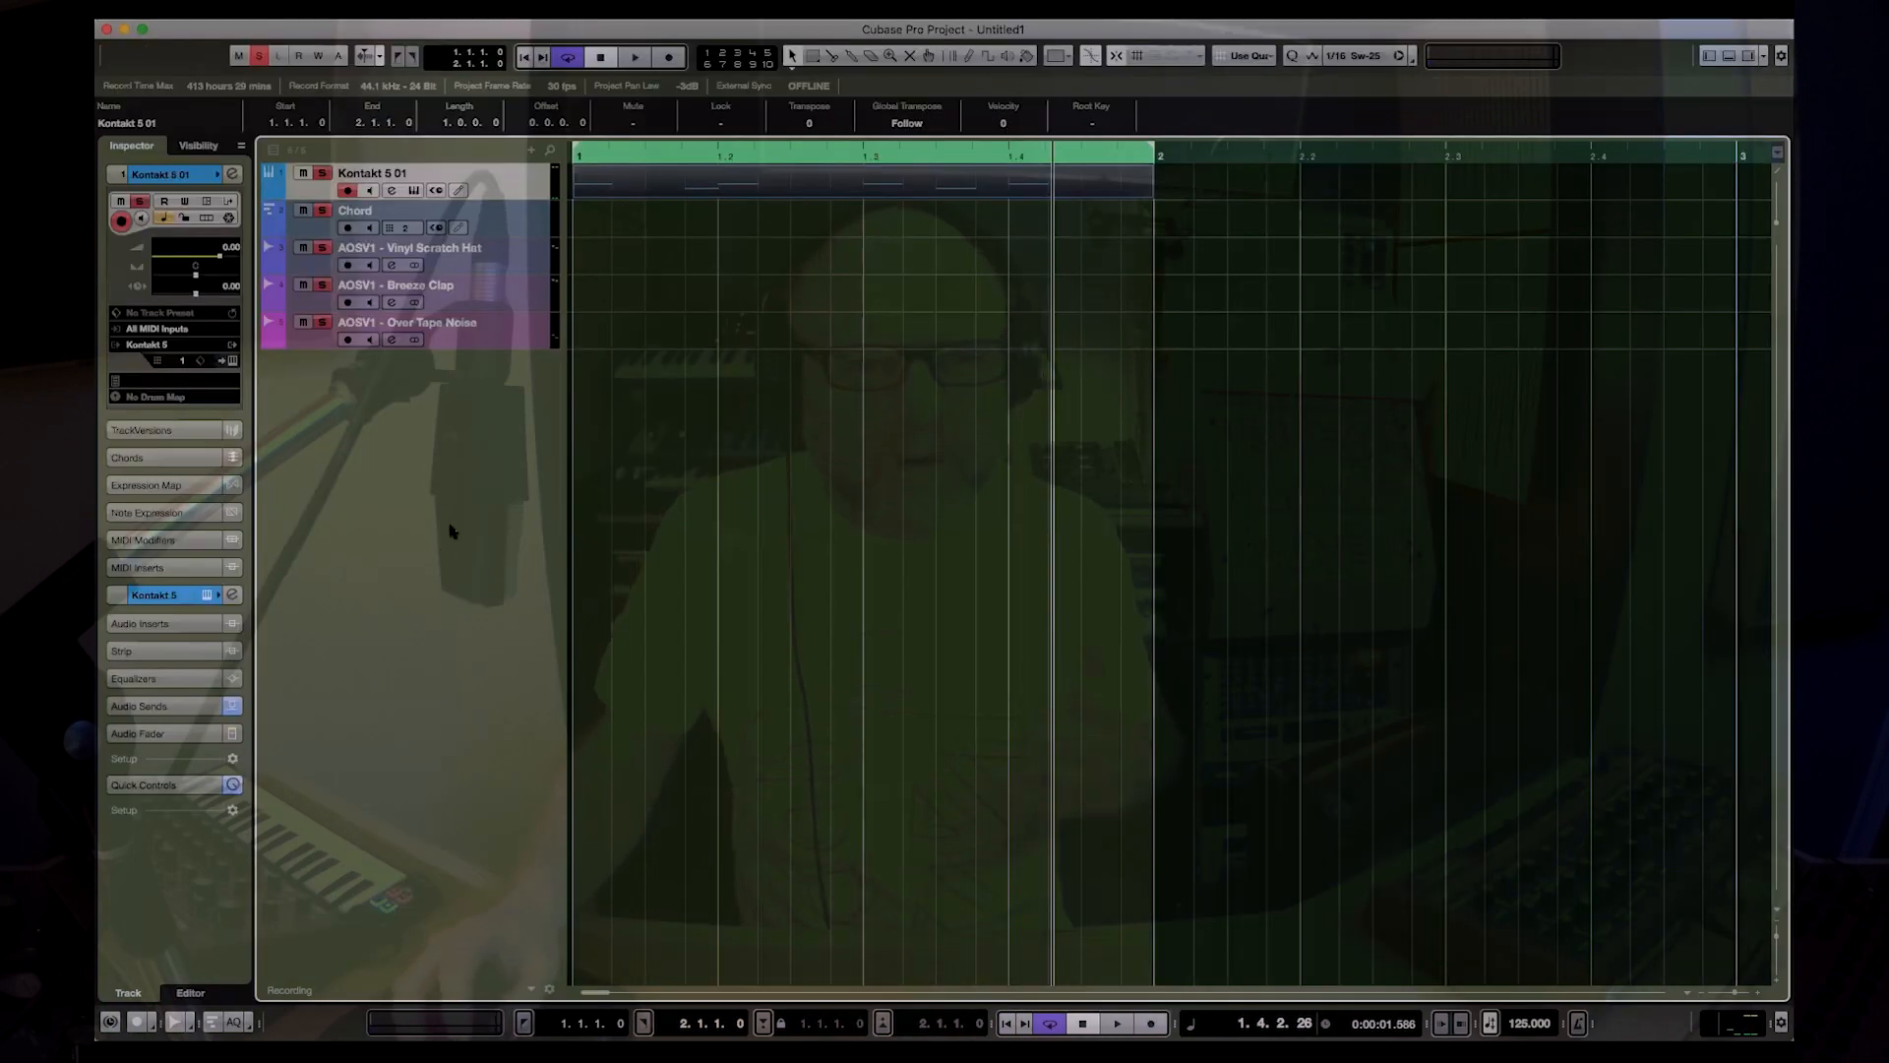
Step: Open the Chord track's Kontakt instrument and remove both insert effects, including the Delay, from AOSV1 - Up Piano Chord Stab
left_click(526, 216)
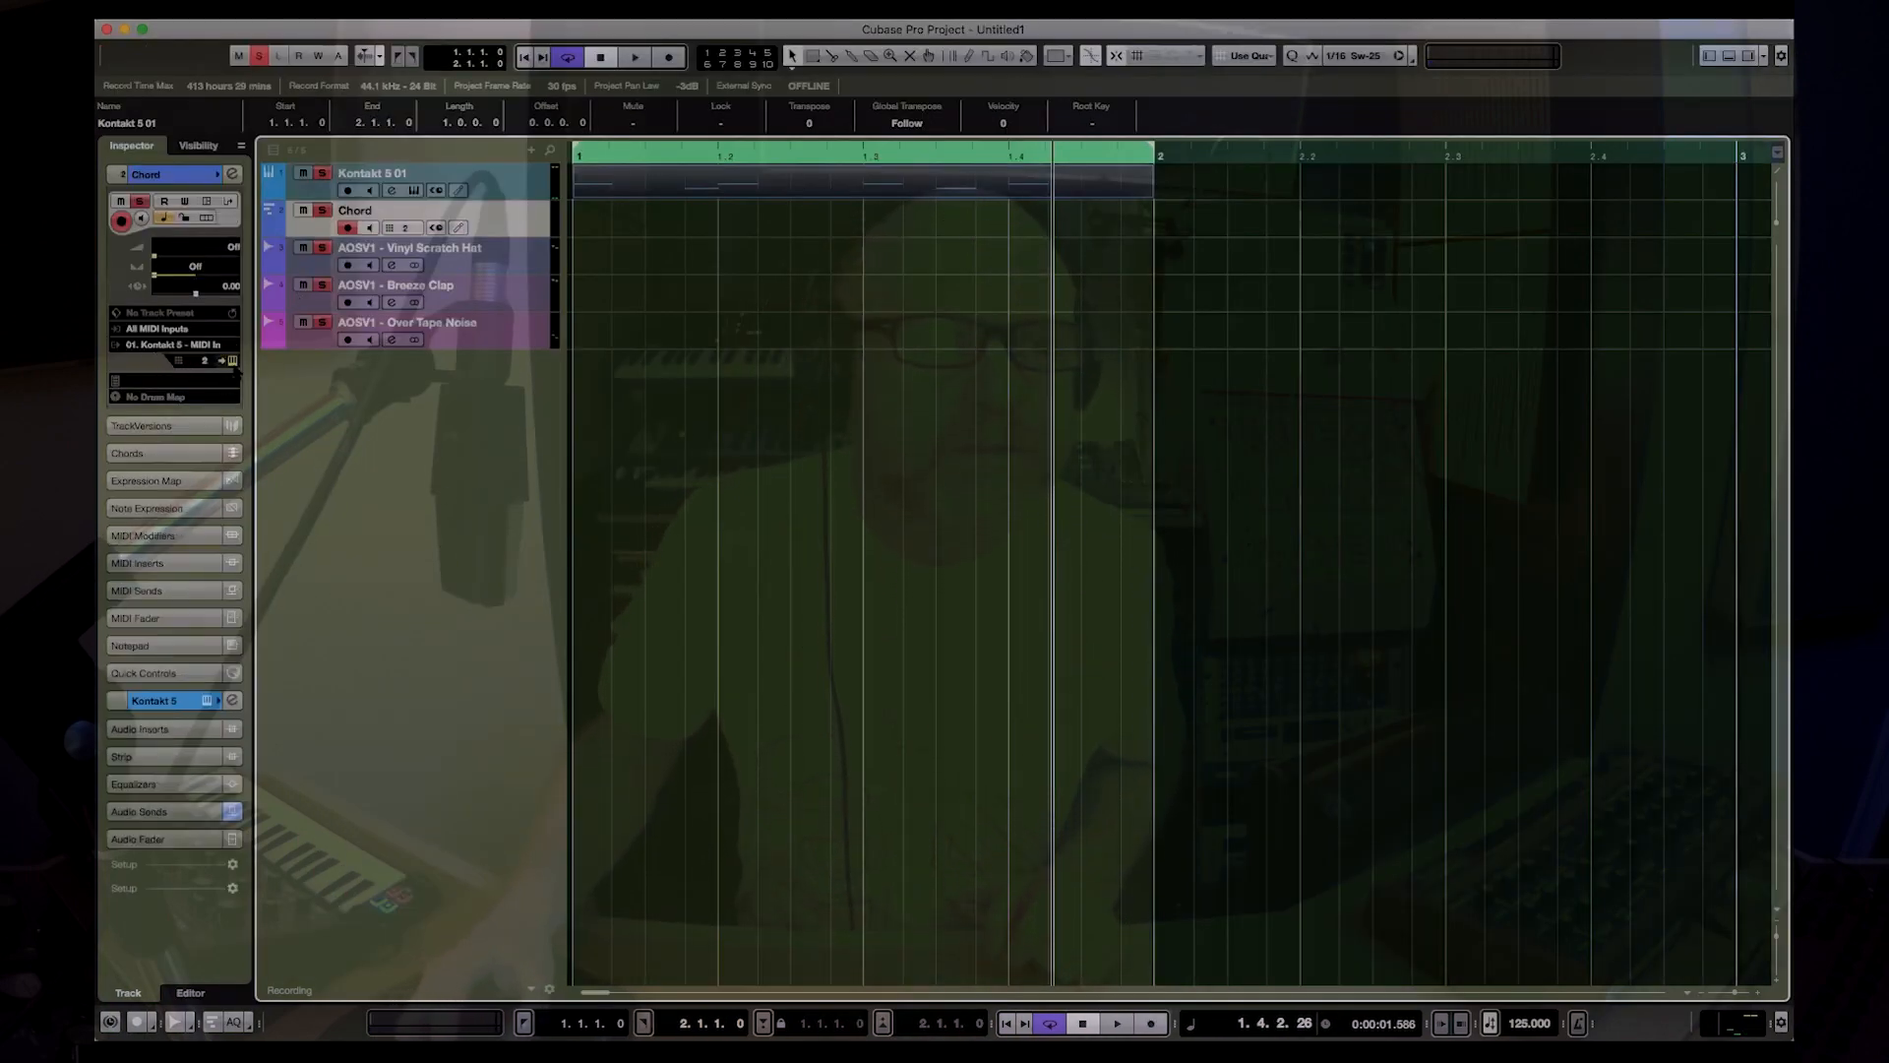
left_click(233, 360)
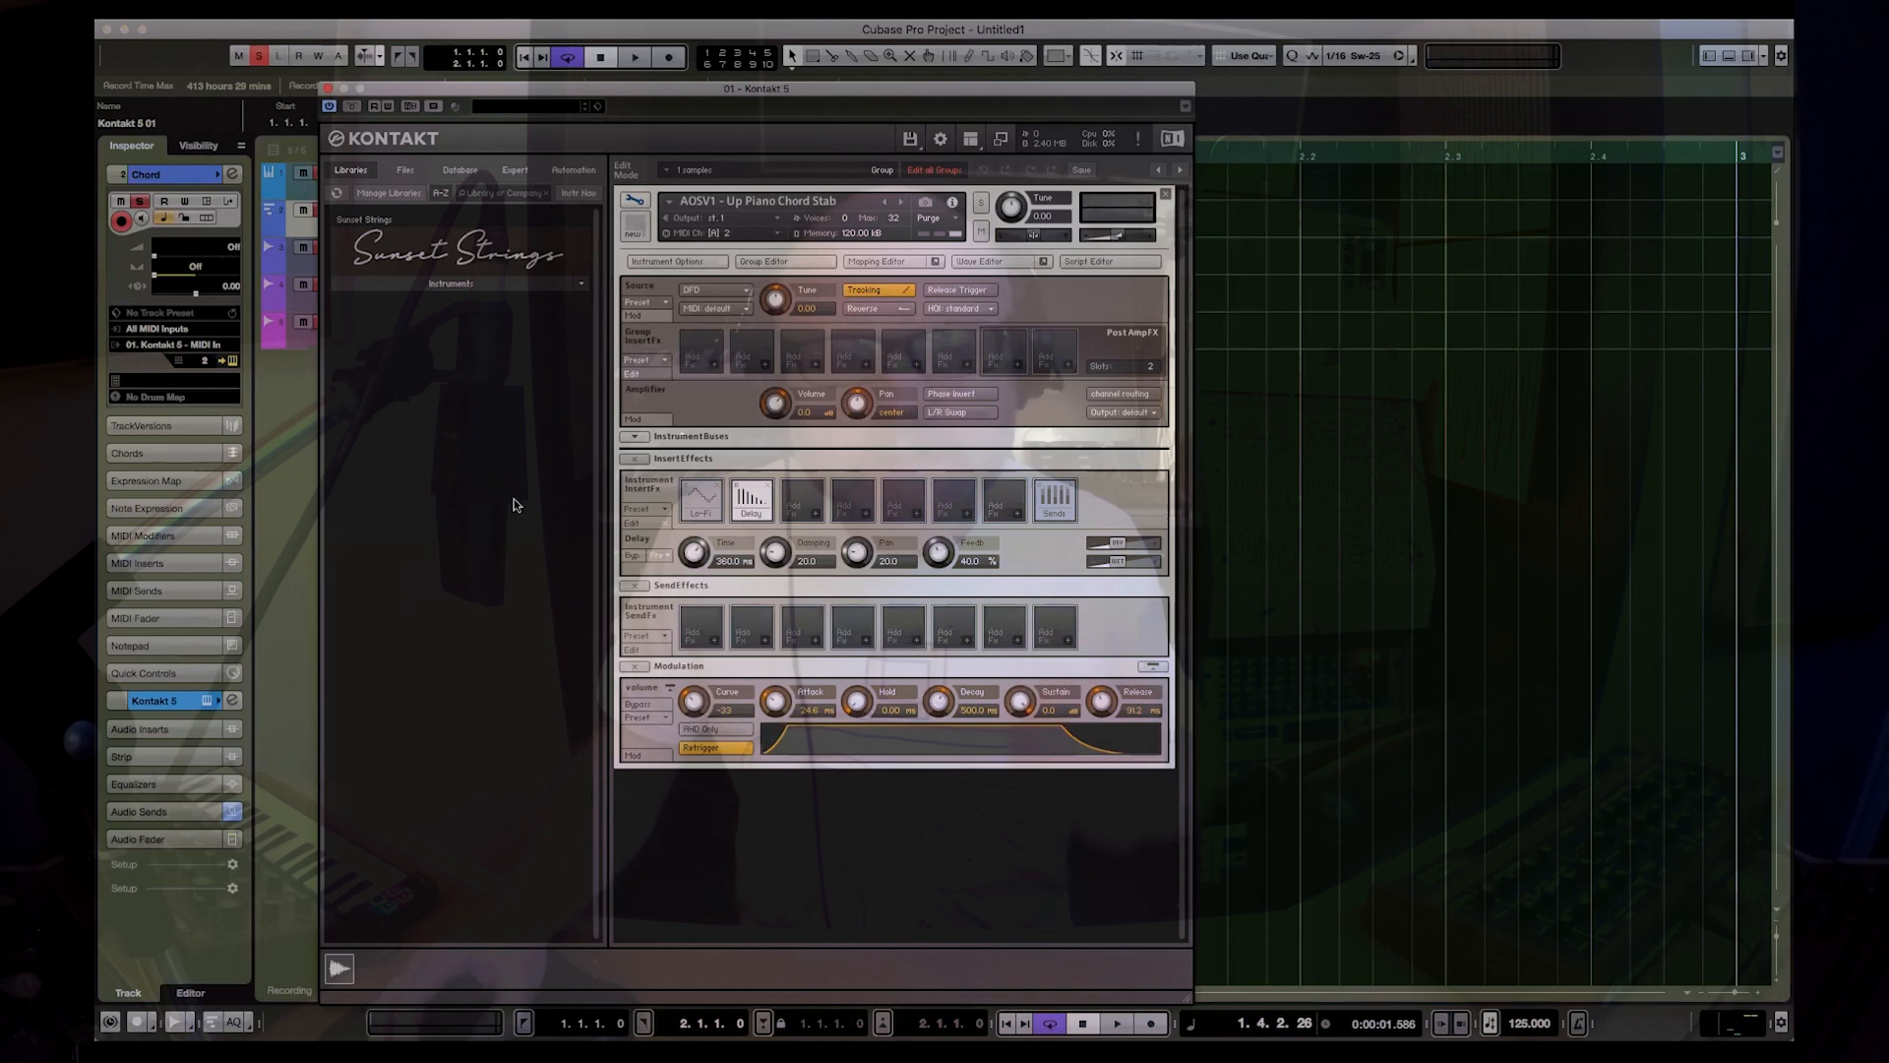
left_click(753, 499)
left_click(753, 498)
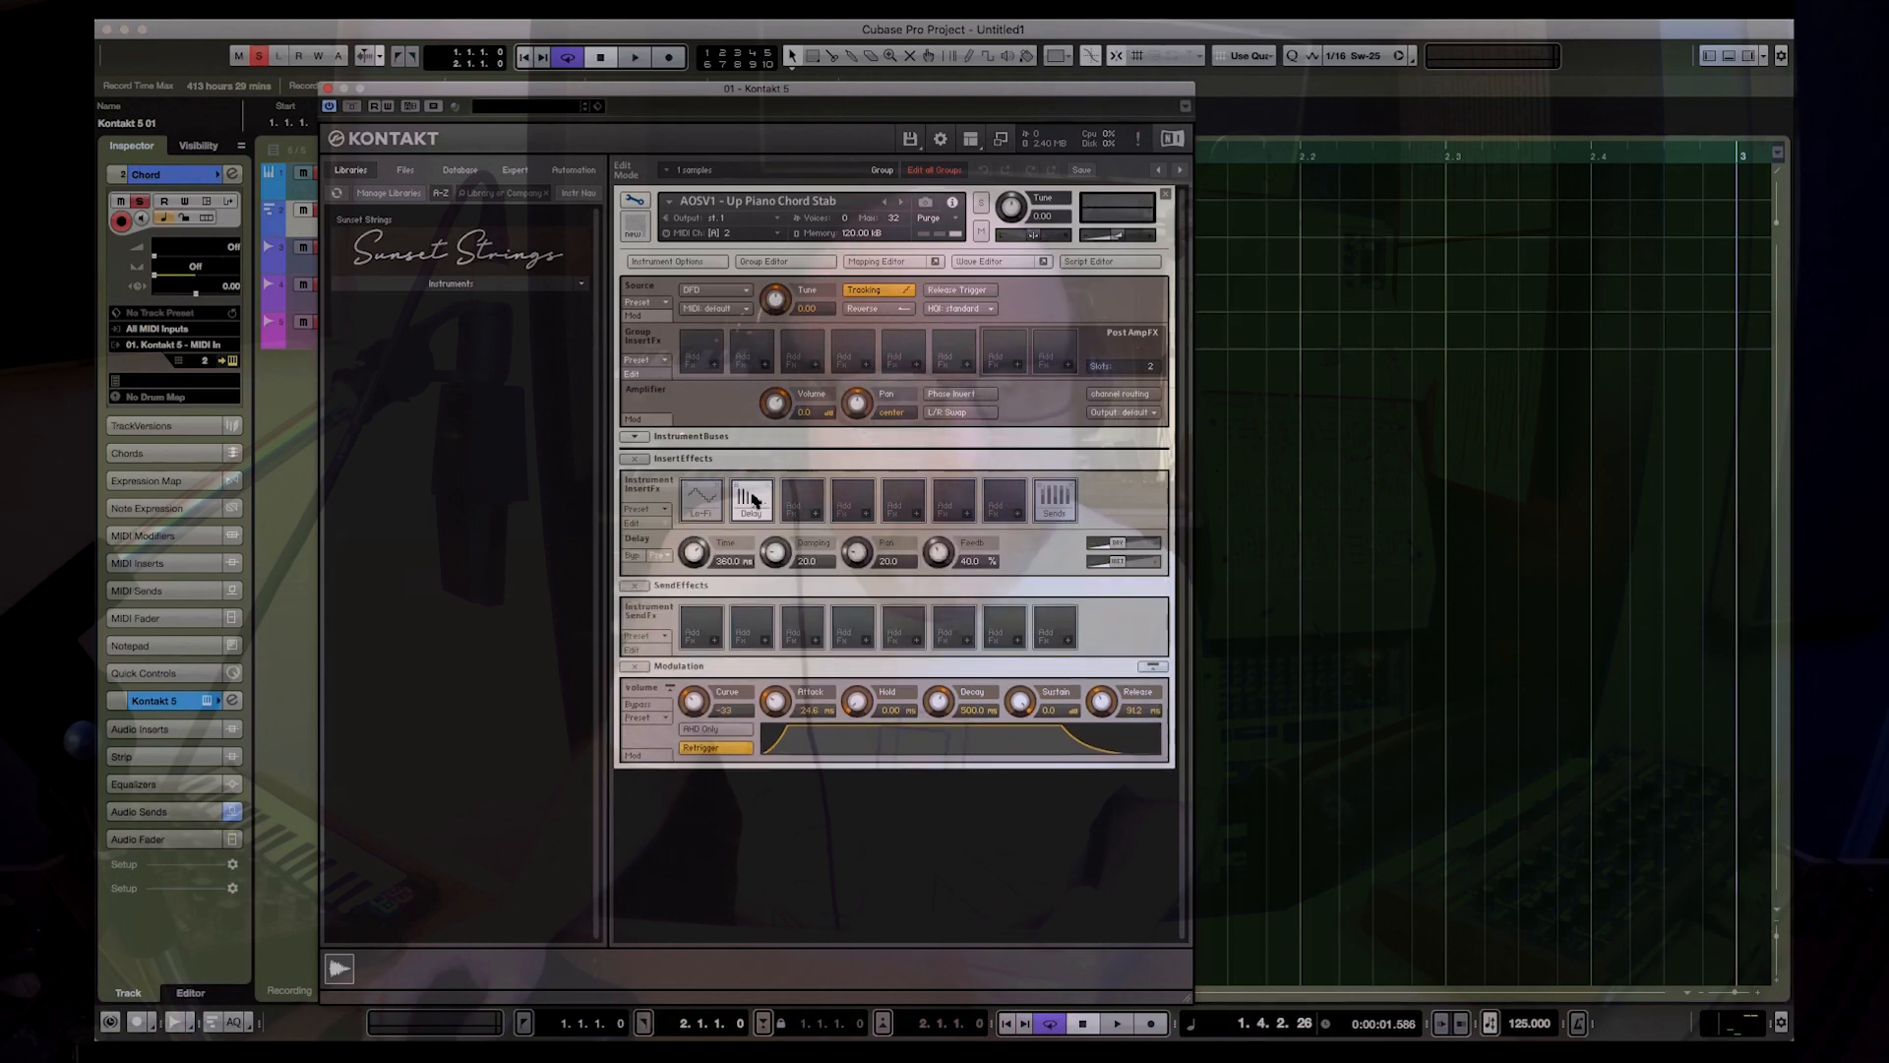
key("Delete")
key("Delete")
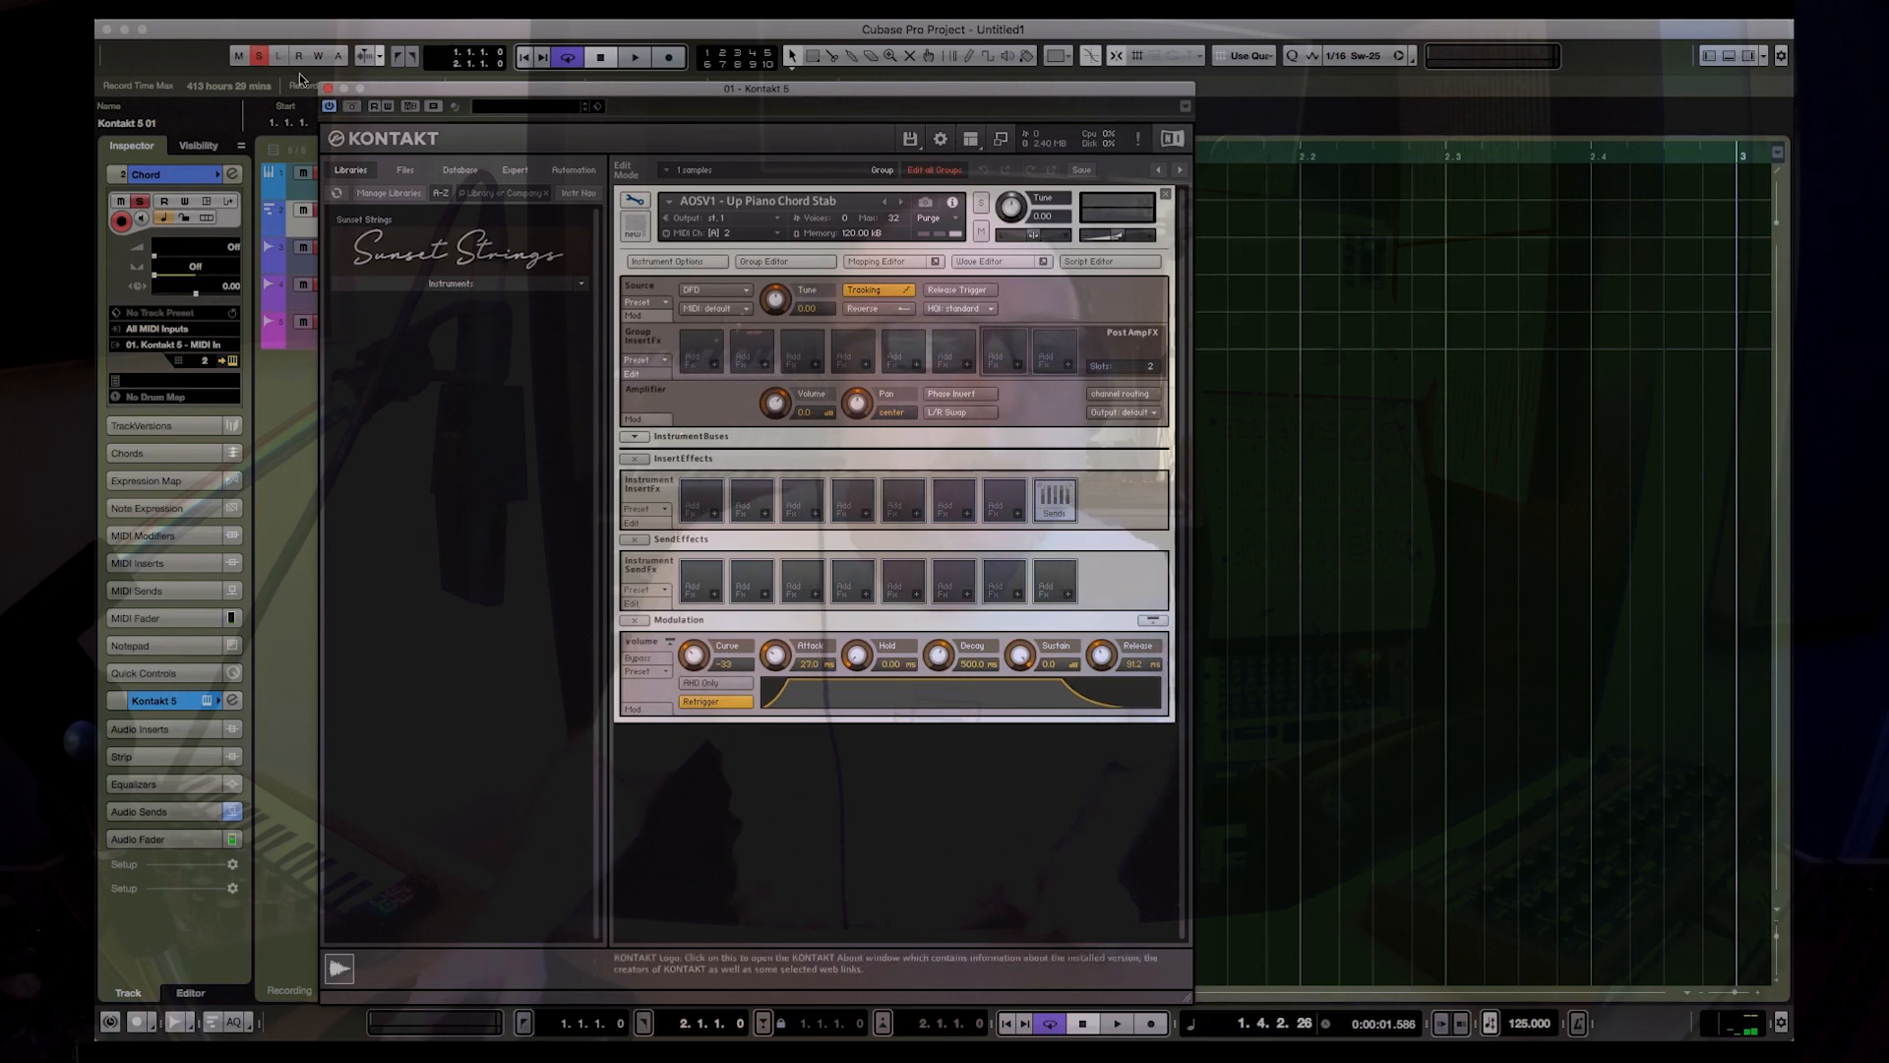
left_click(328, 89)
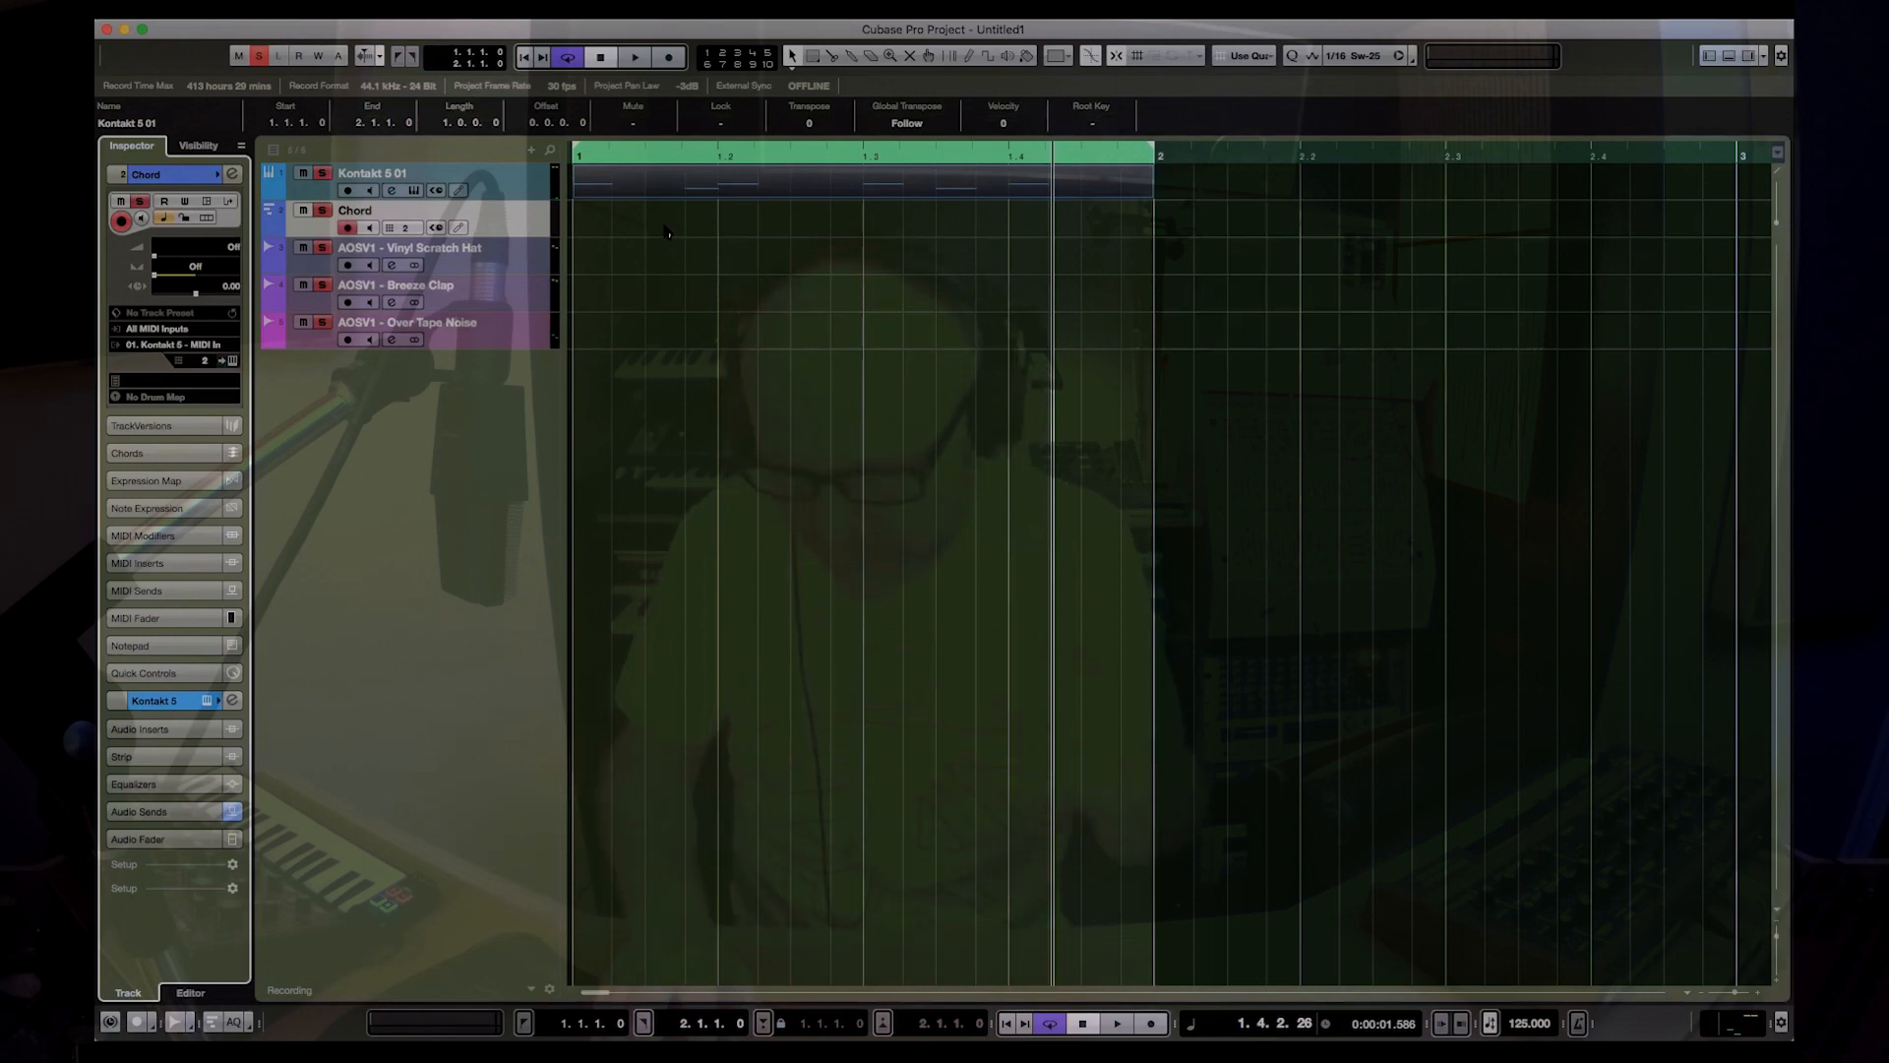
Step: Play the loop from the start and record a chord stab on the Chord track
key("Home")
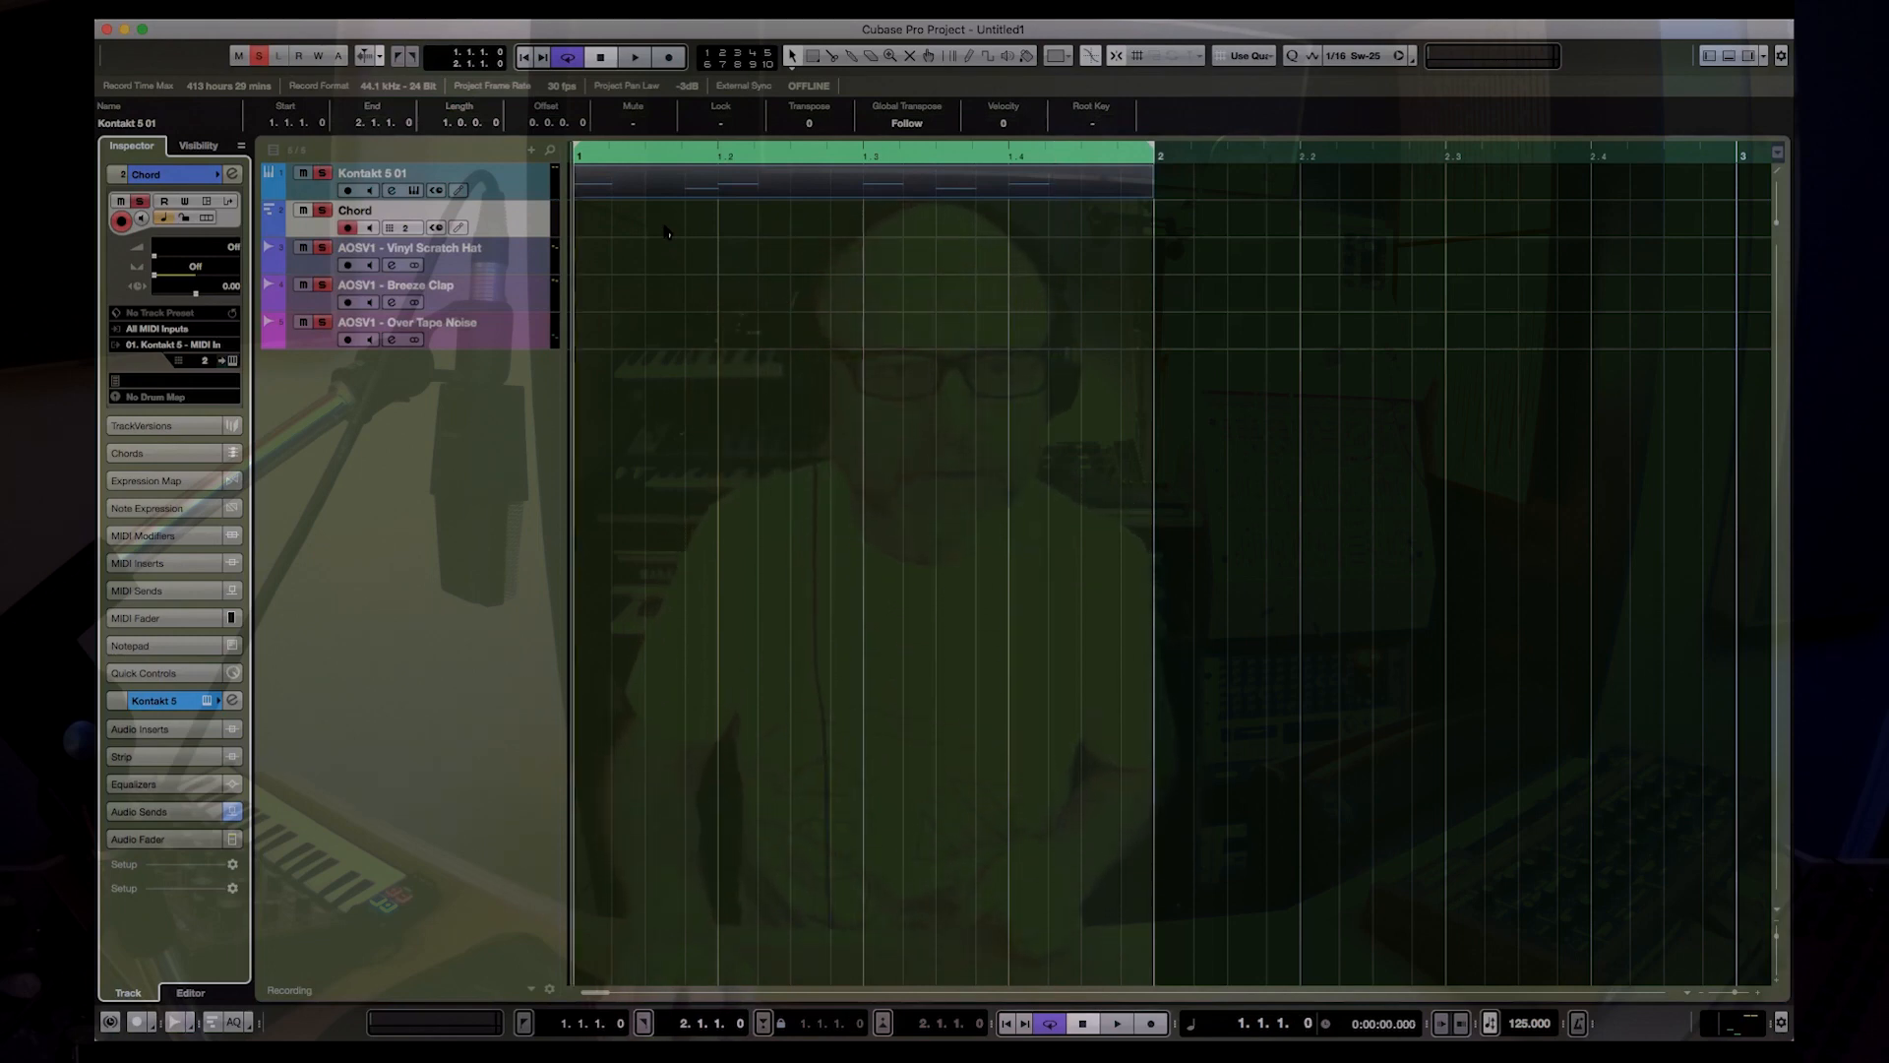
key("space")
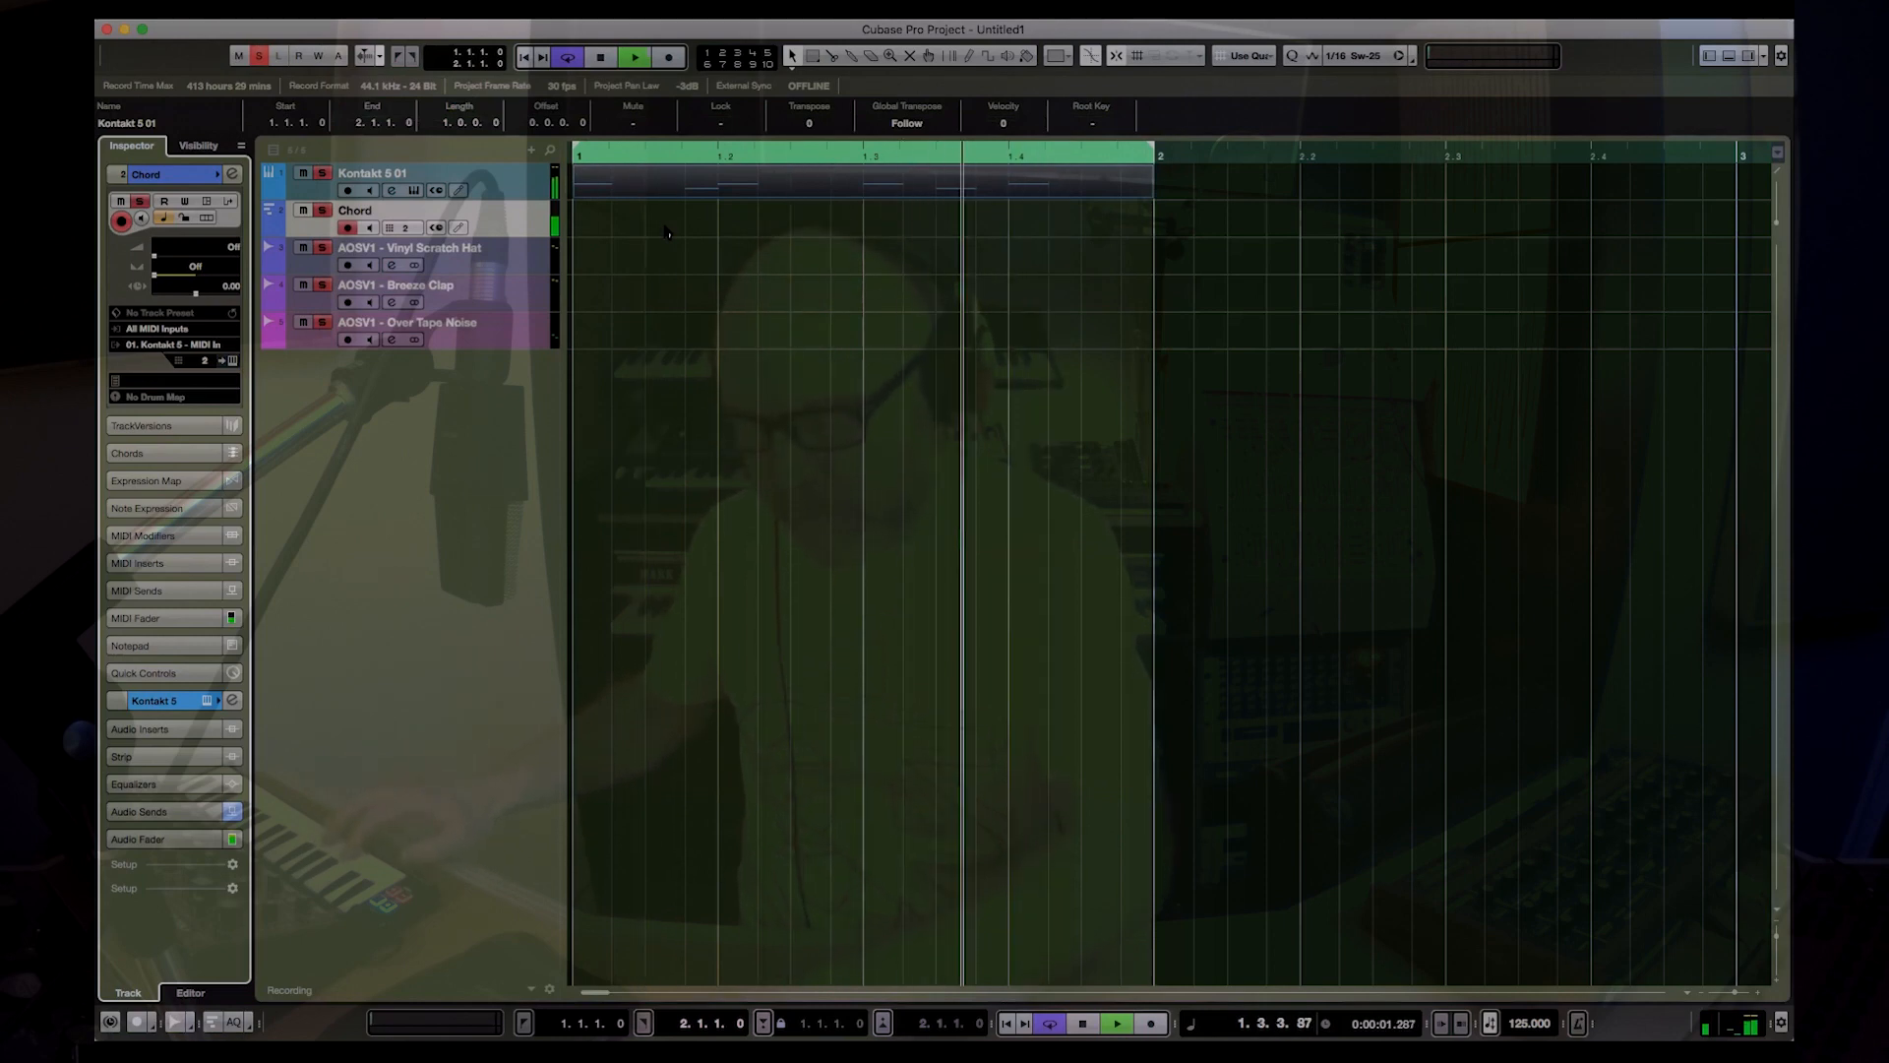
key("KP_Multiply")
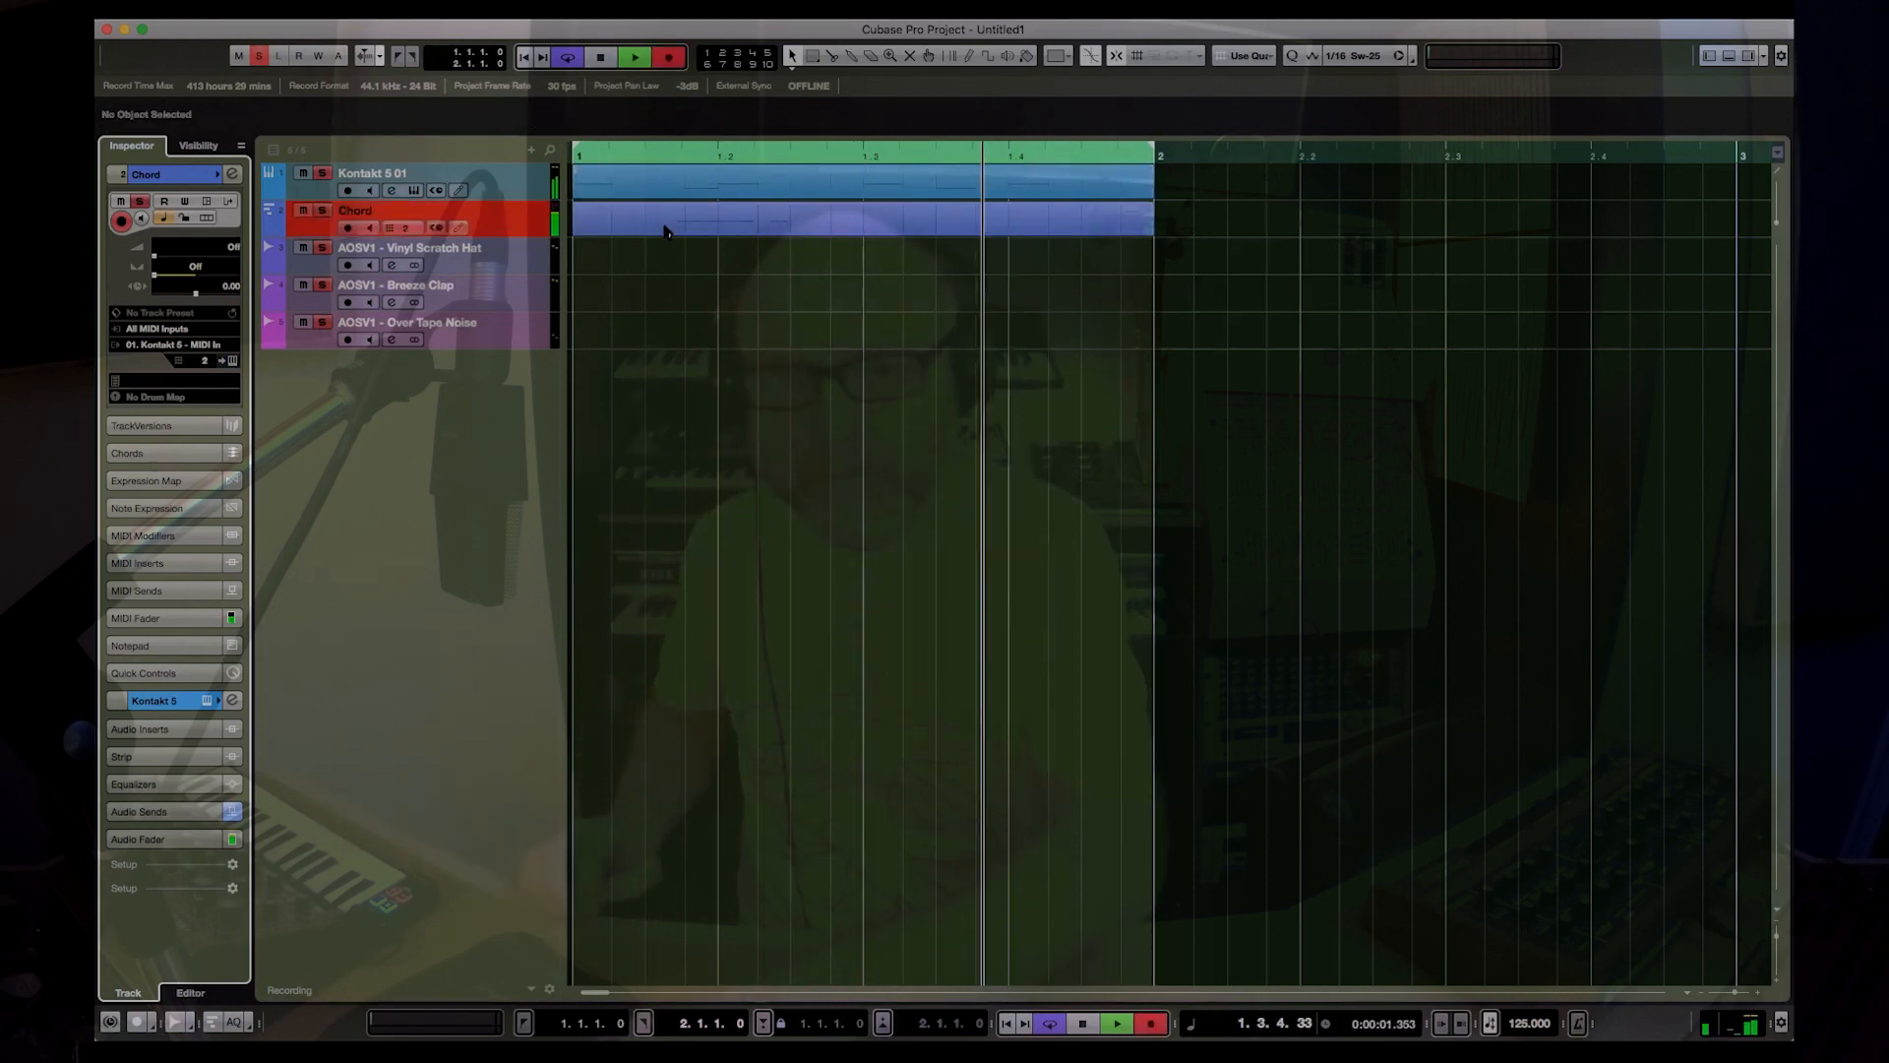
key("KP_Multiply")
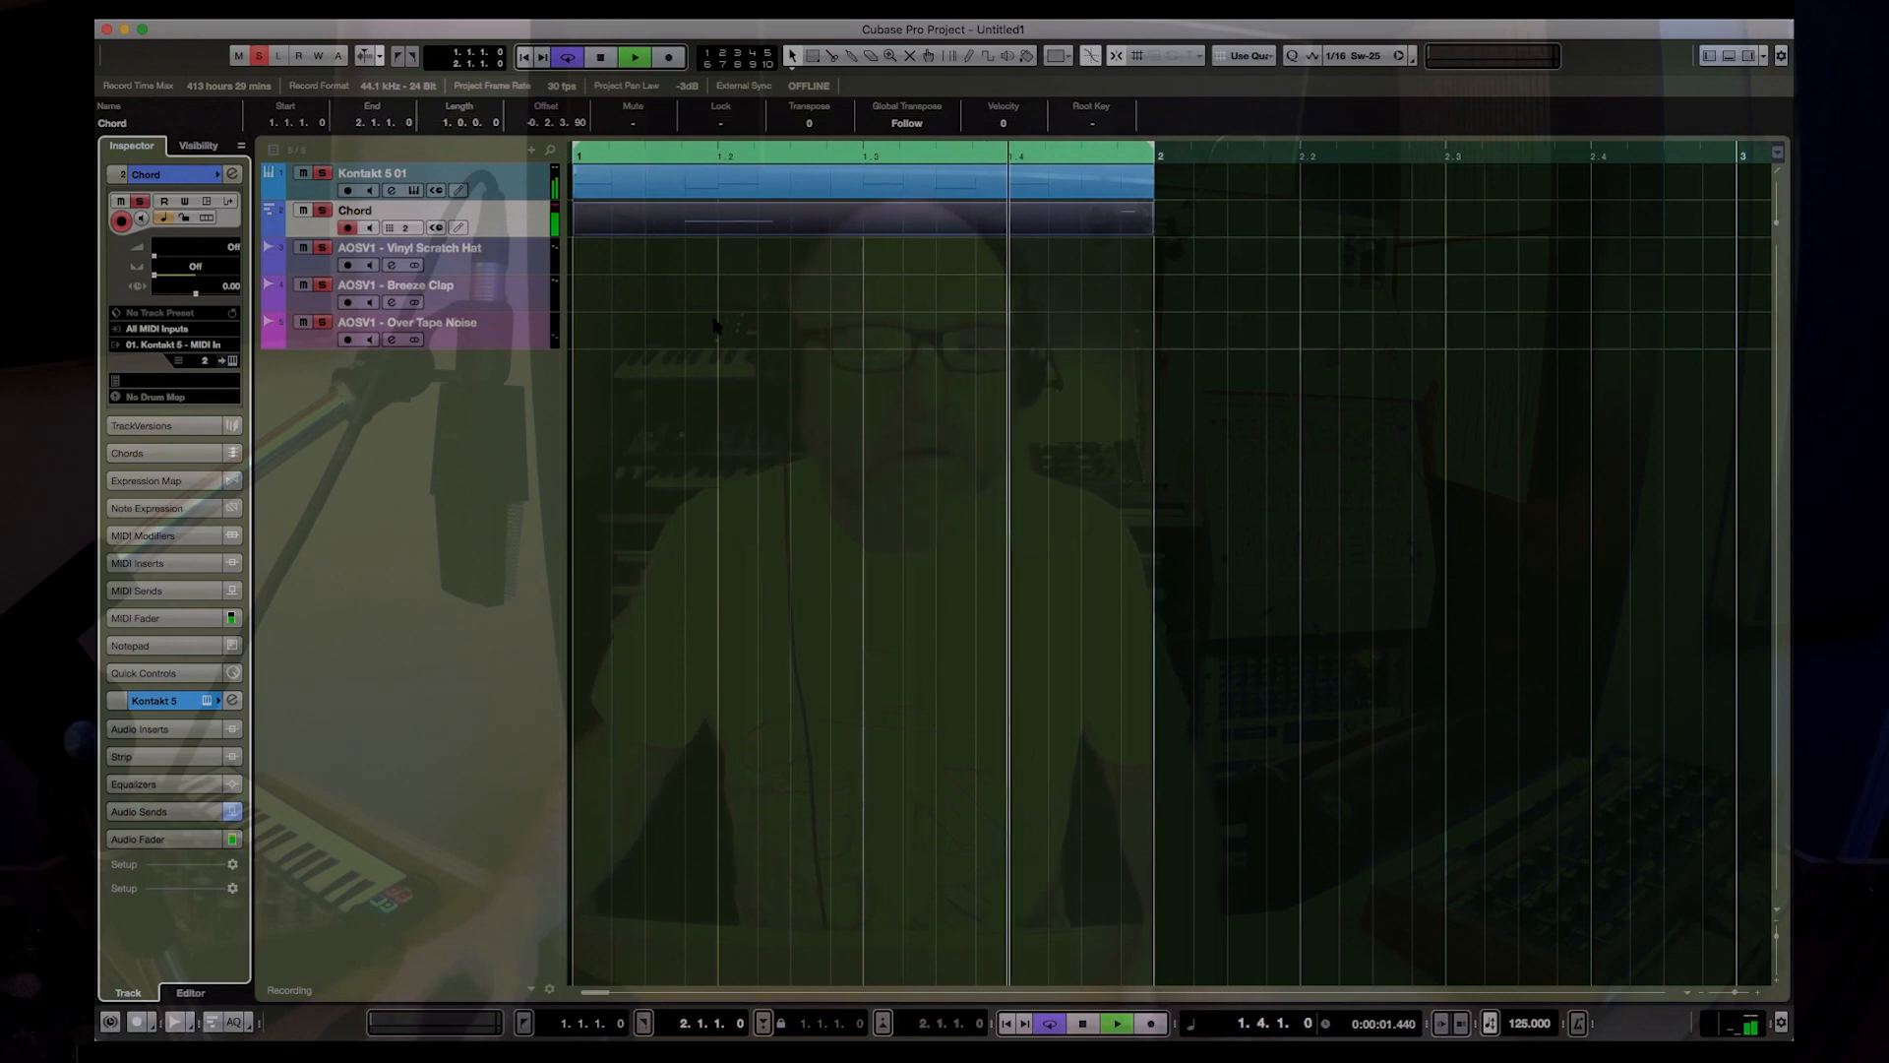
Step: Add a short second note around 1.2.3 to the recorded Chord part and play the loop from the start
double_click(764, 227)
left_click(348, 430)
left_click_drag(348, 434, 358, 433)
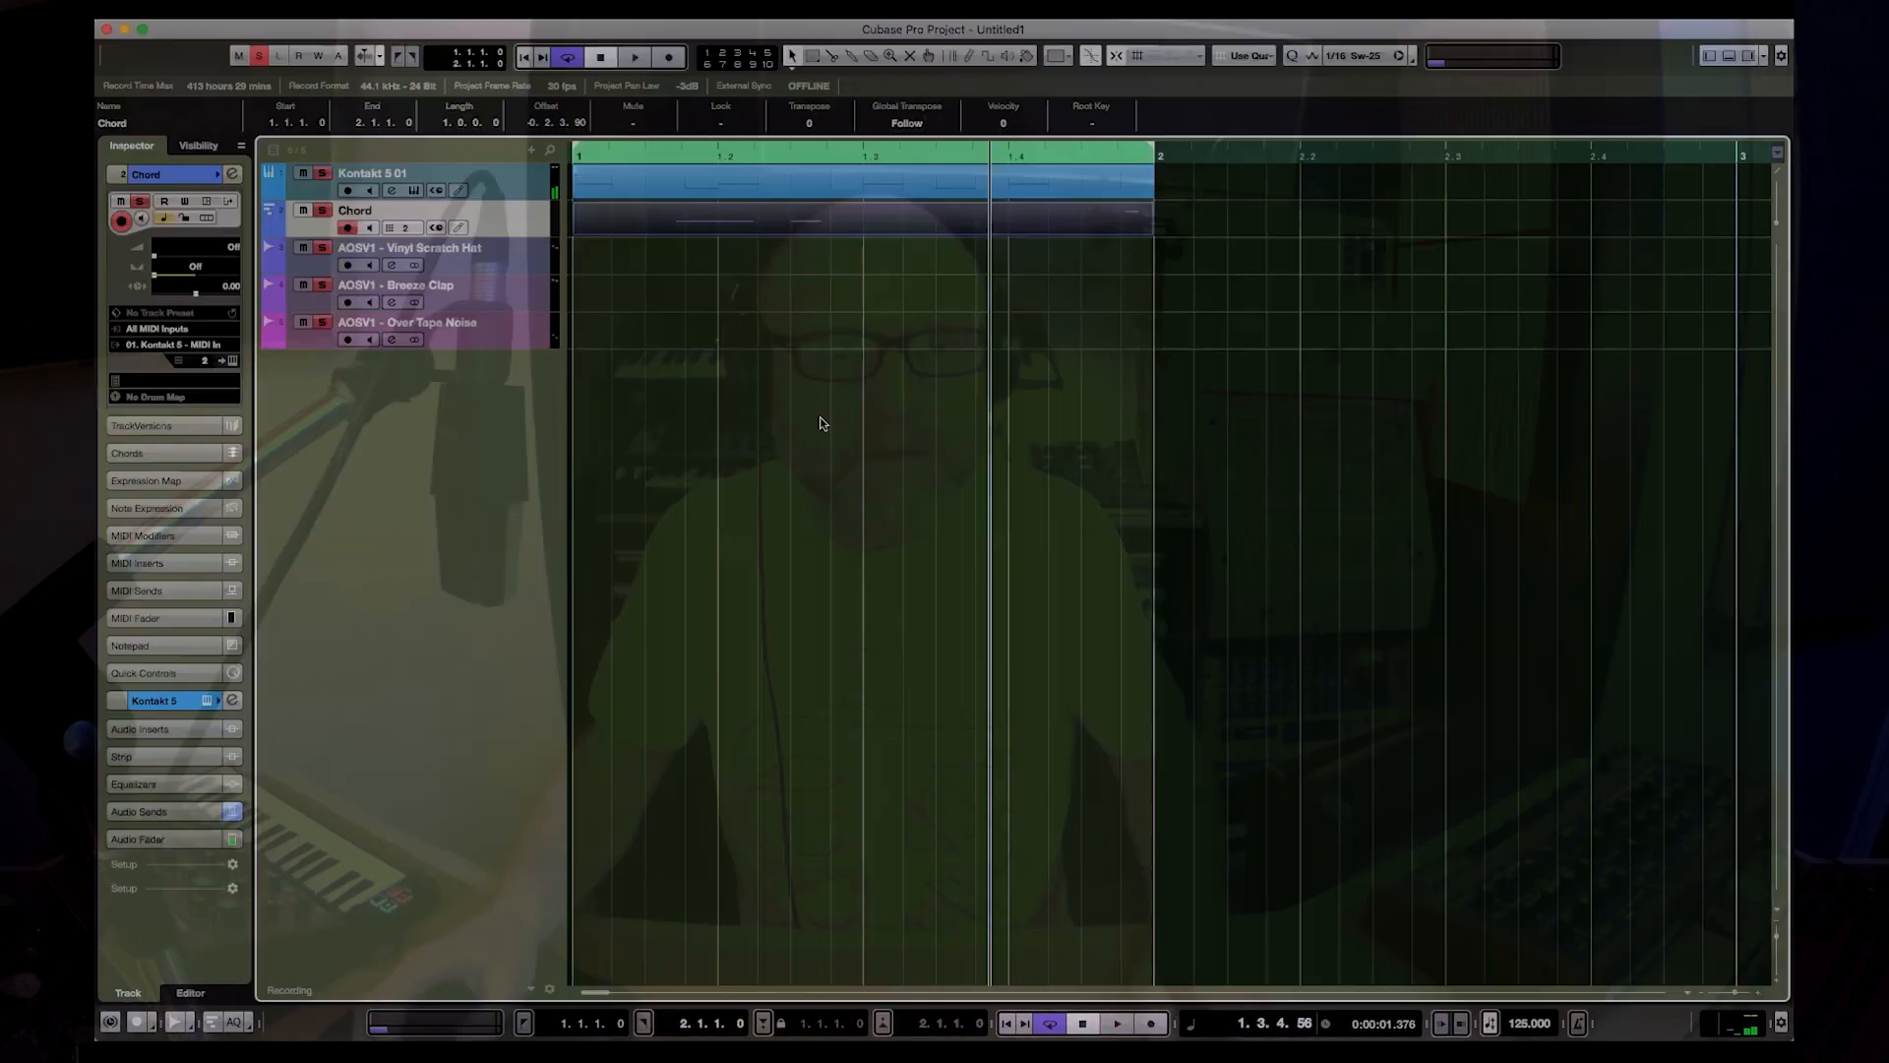
key("period")
key("space")
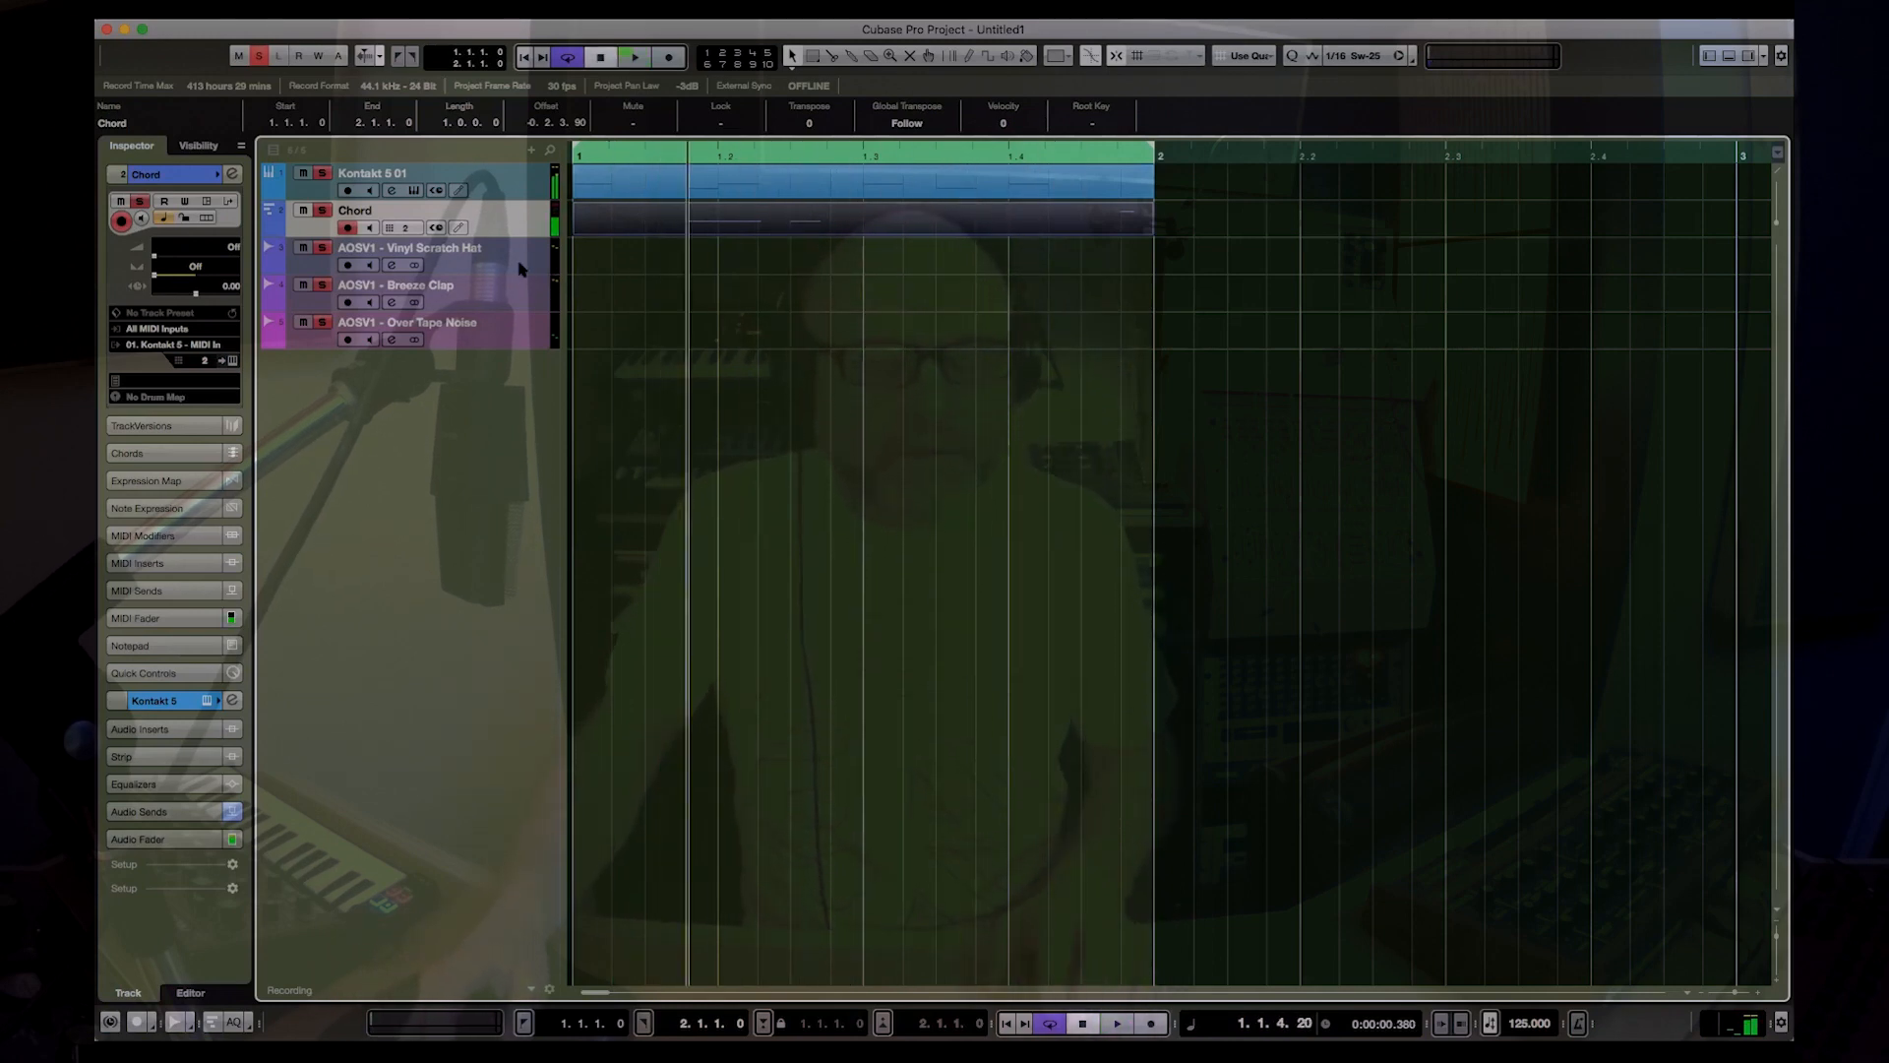
key("space")
left_click(826, 453)
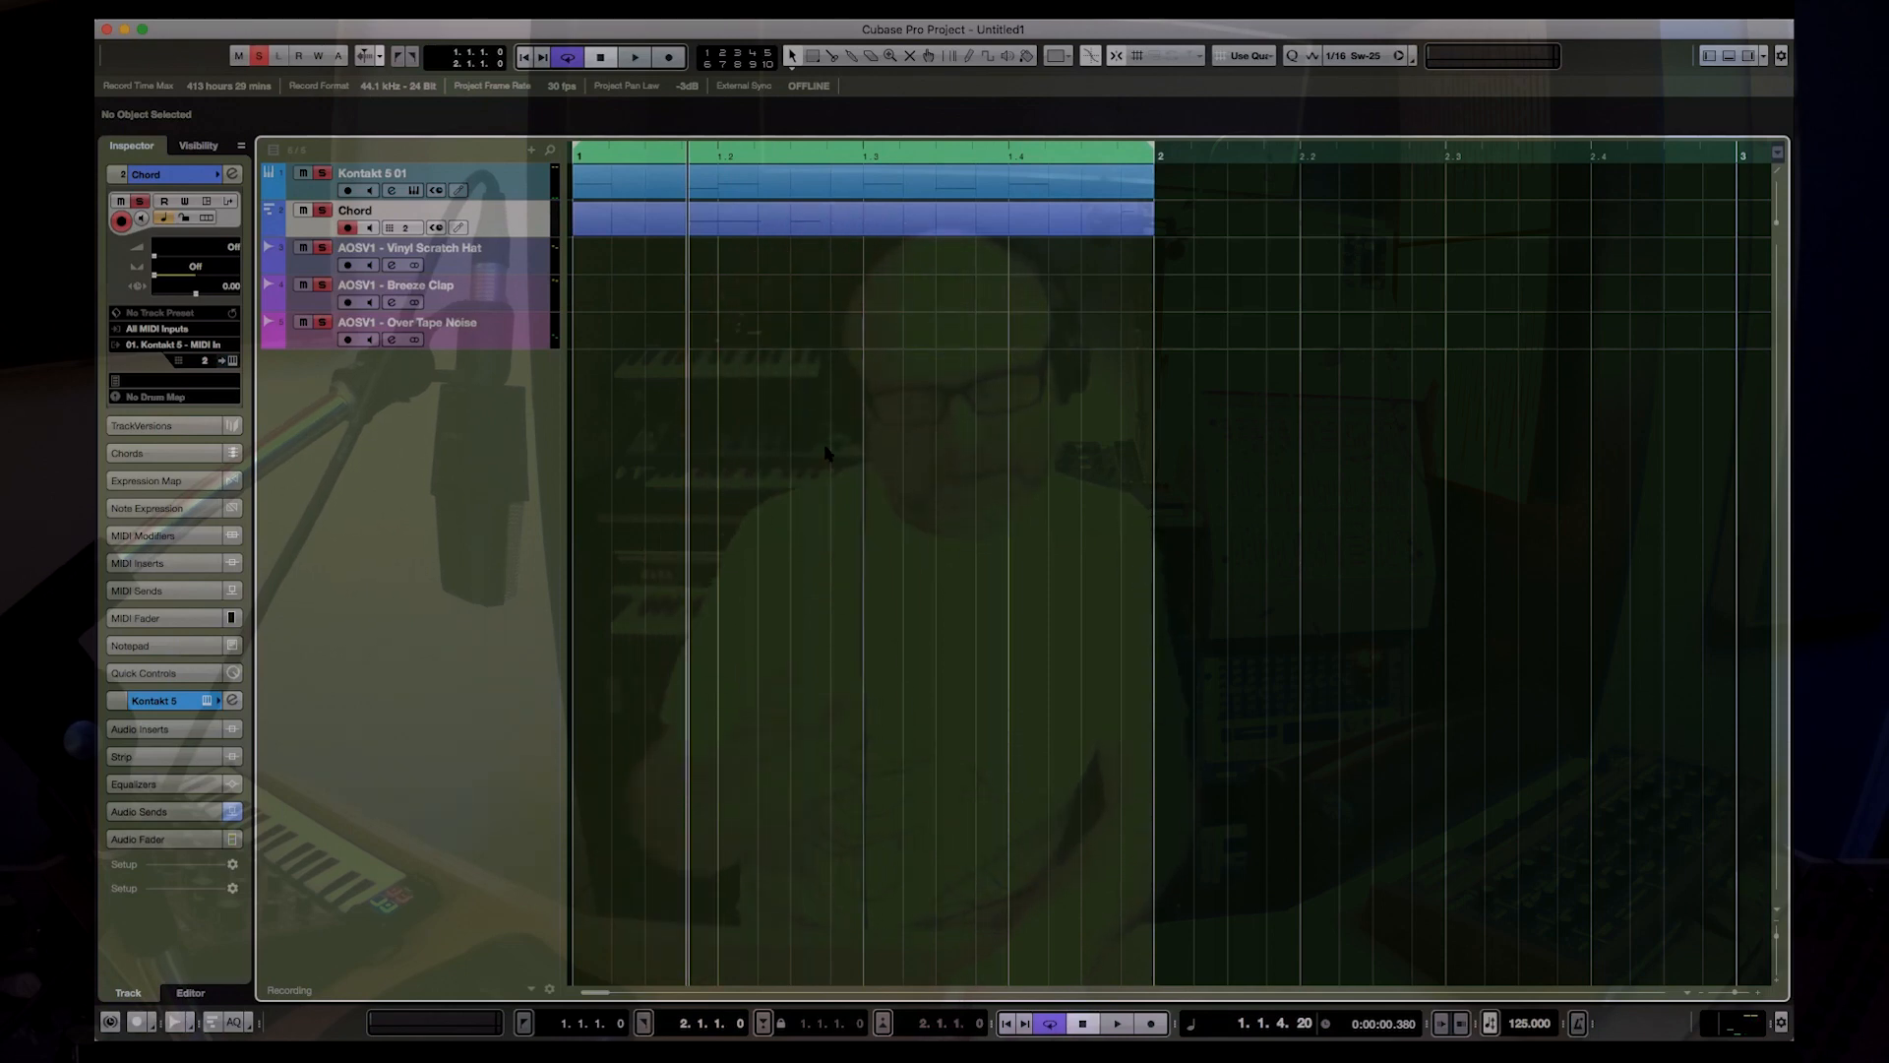
Step: Place AOSV1 - Vinyl Scratch Hat from the Pool on its track, on the offbeat of each beat in bar 1
key("super+p")
left_click(1001, 285)
left_click(1032, 303)
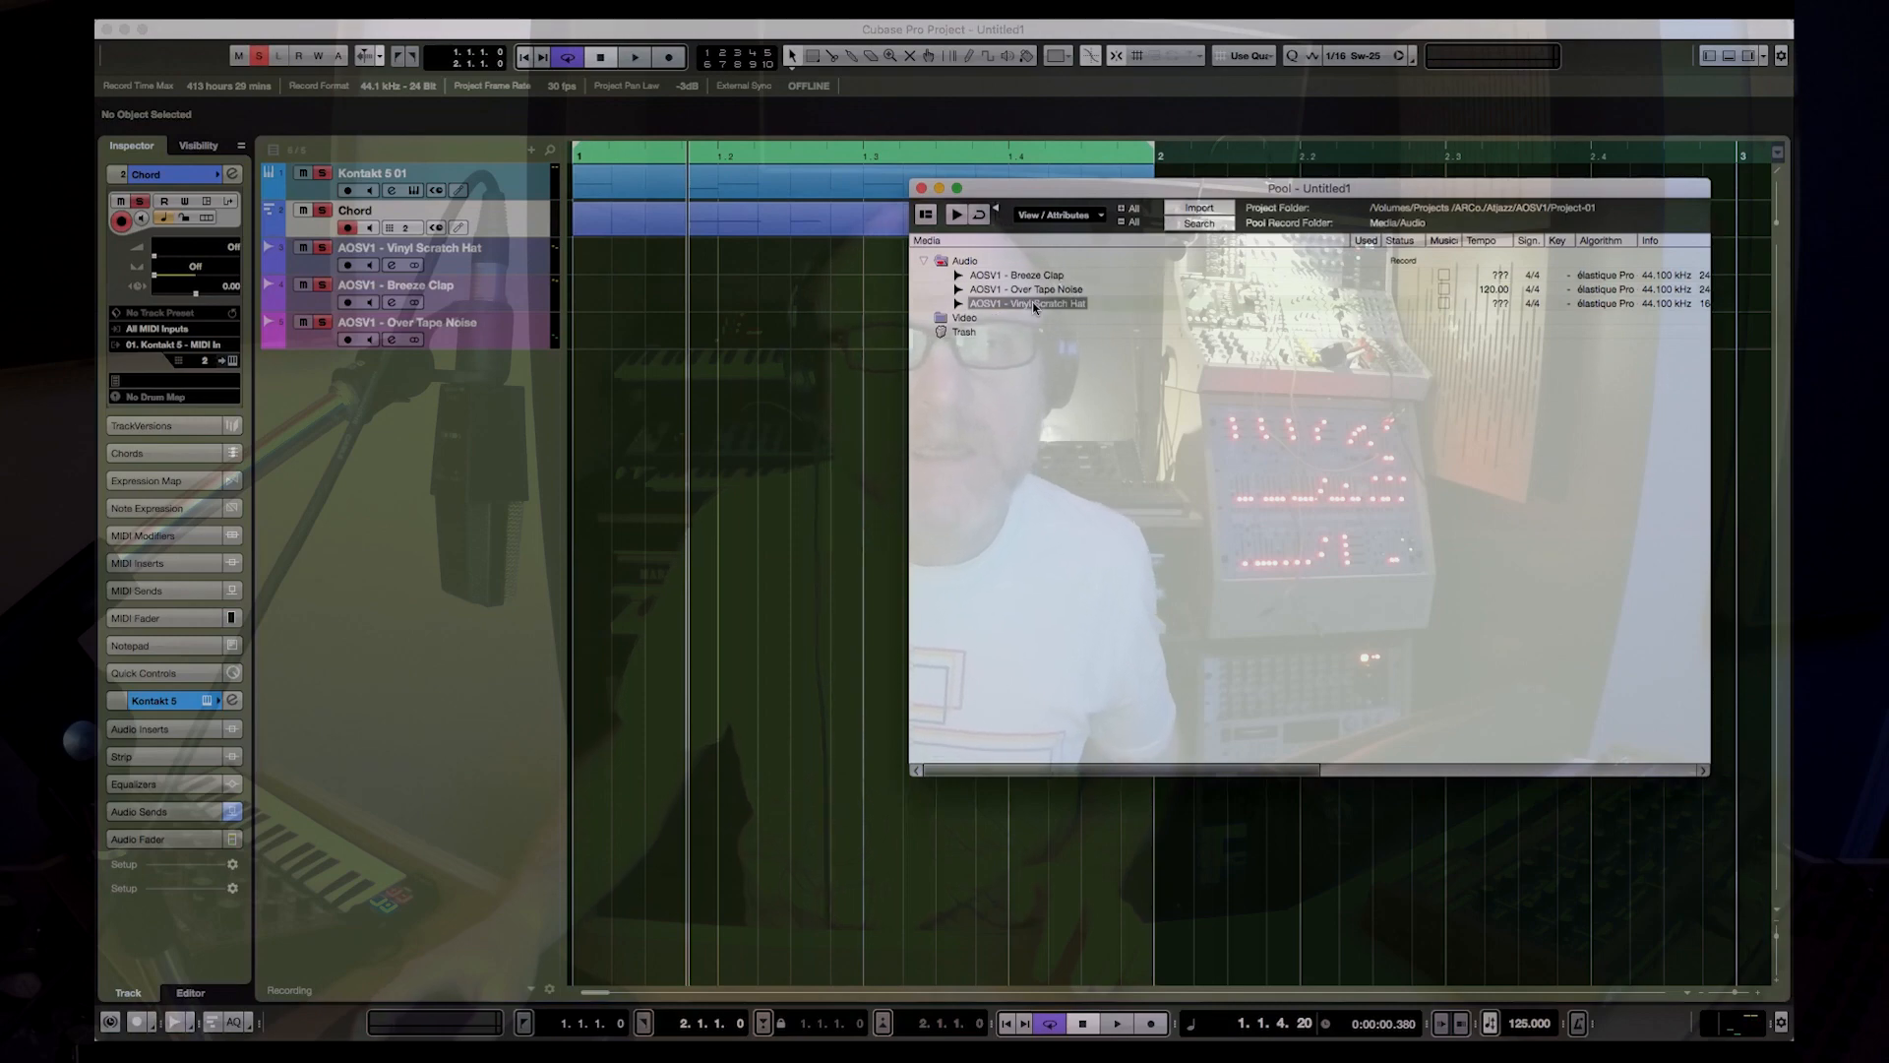
left_click_drag(1031, 303, 835, 258)
left_click_drag(897, 271, 966, 260)
Step: Trim the four Vinyl Scratch Hat events to a length of 0.0.1.10 with a 0.0.0.97 fade-out while auditioning the loop
left_click_drag(1193, 280, 680, 264)
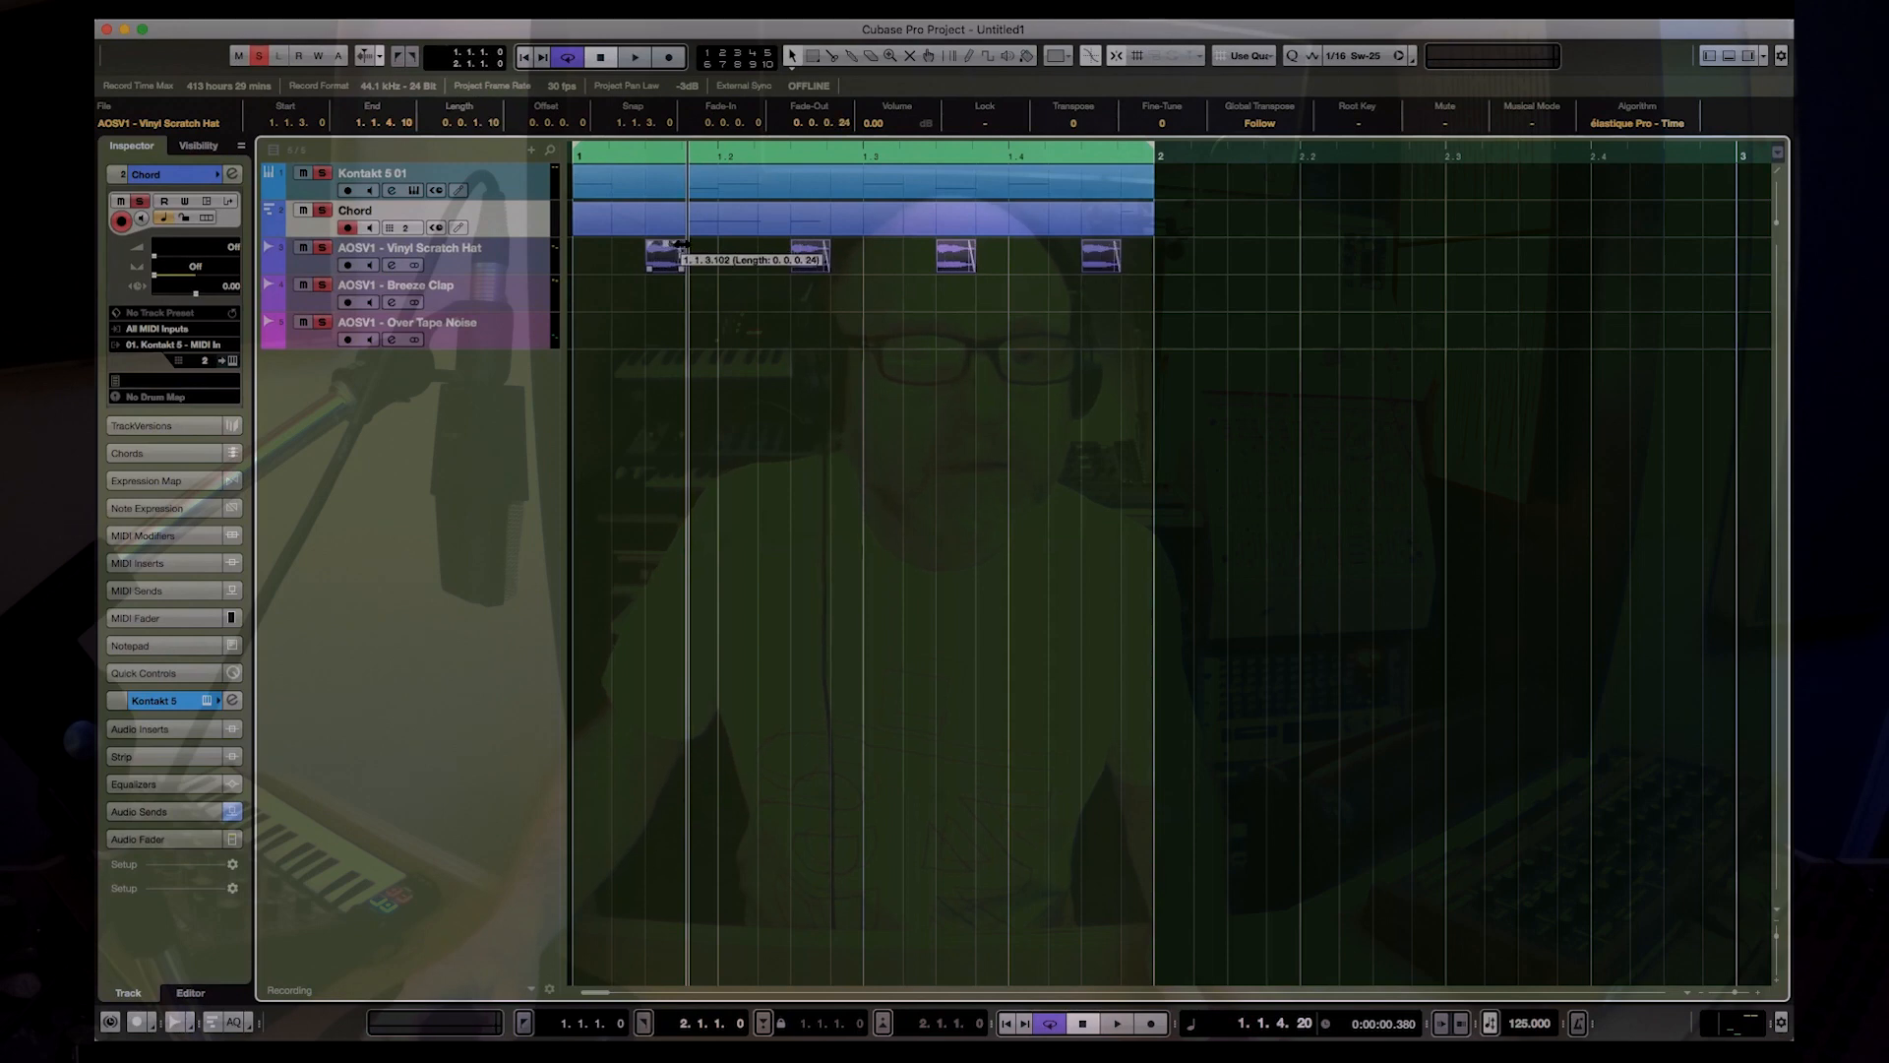
left_click_drag(682, 266, 719, 271)
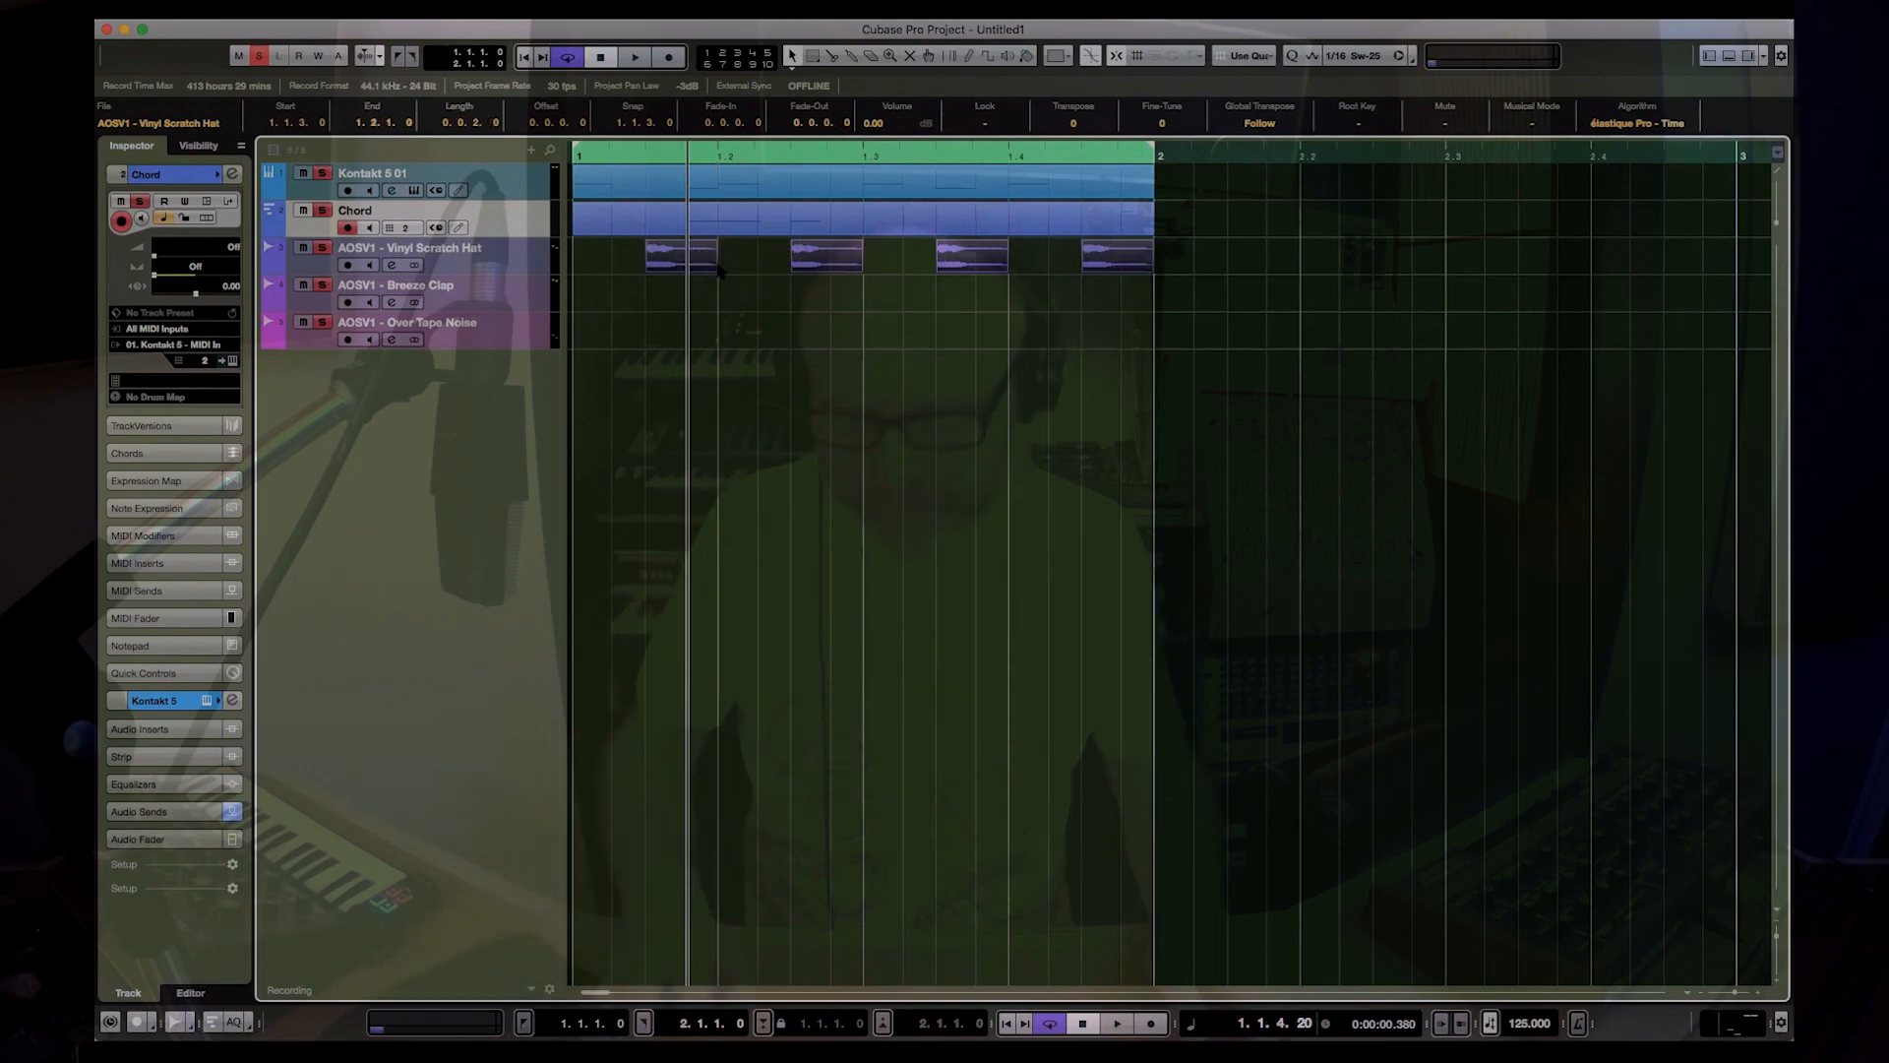
key("space")
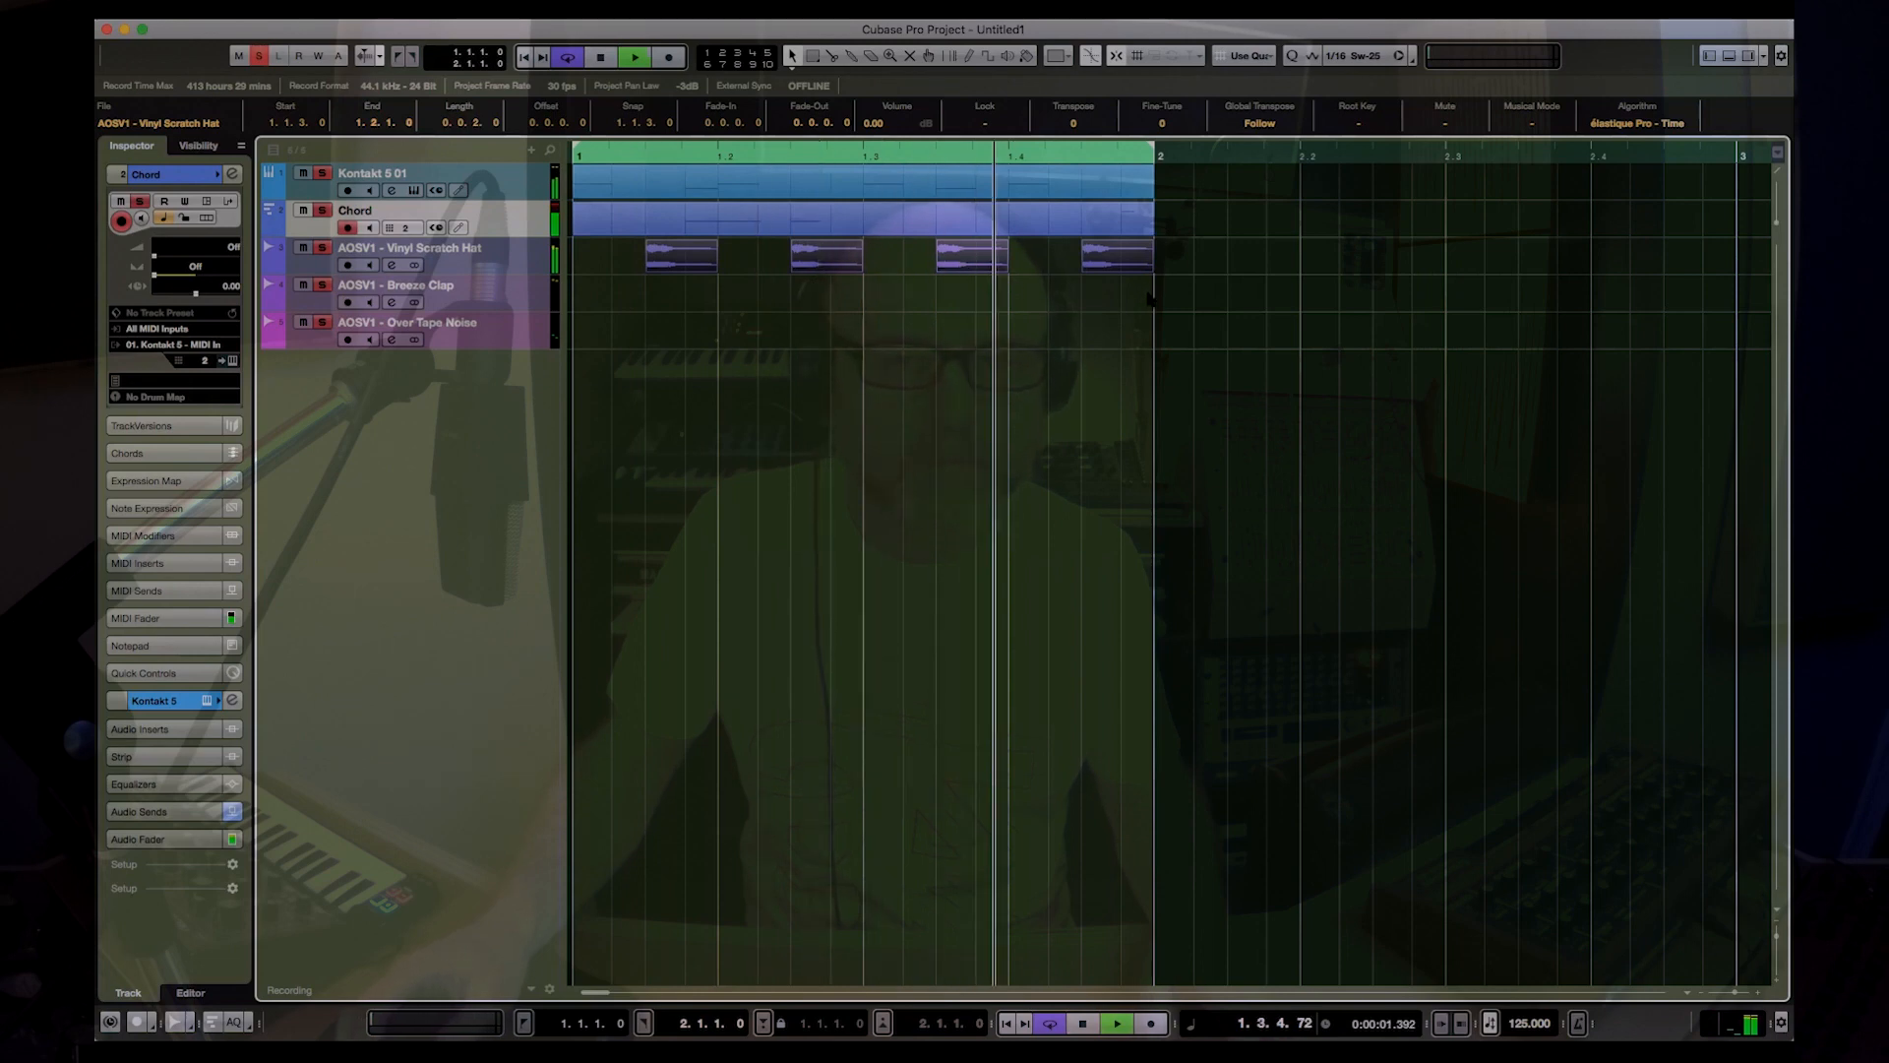
left_click_drag(717, 266, 685, 264)
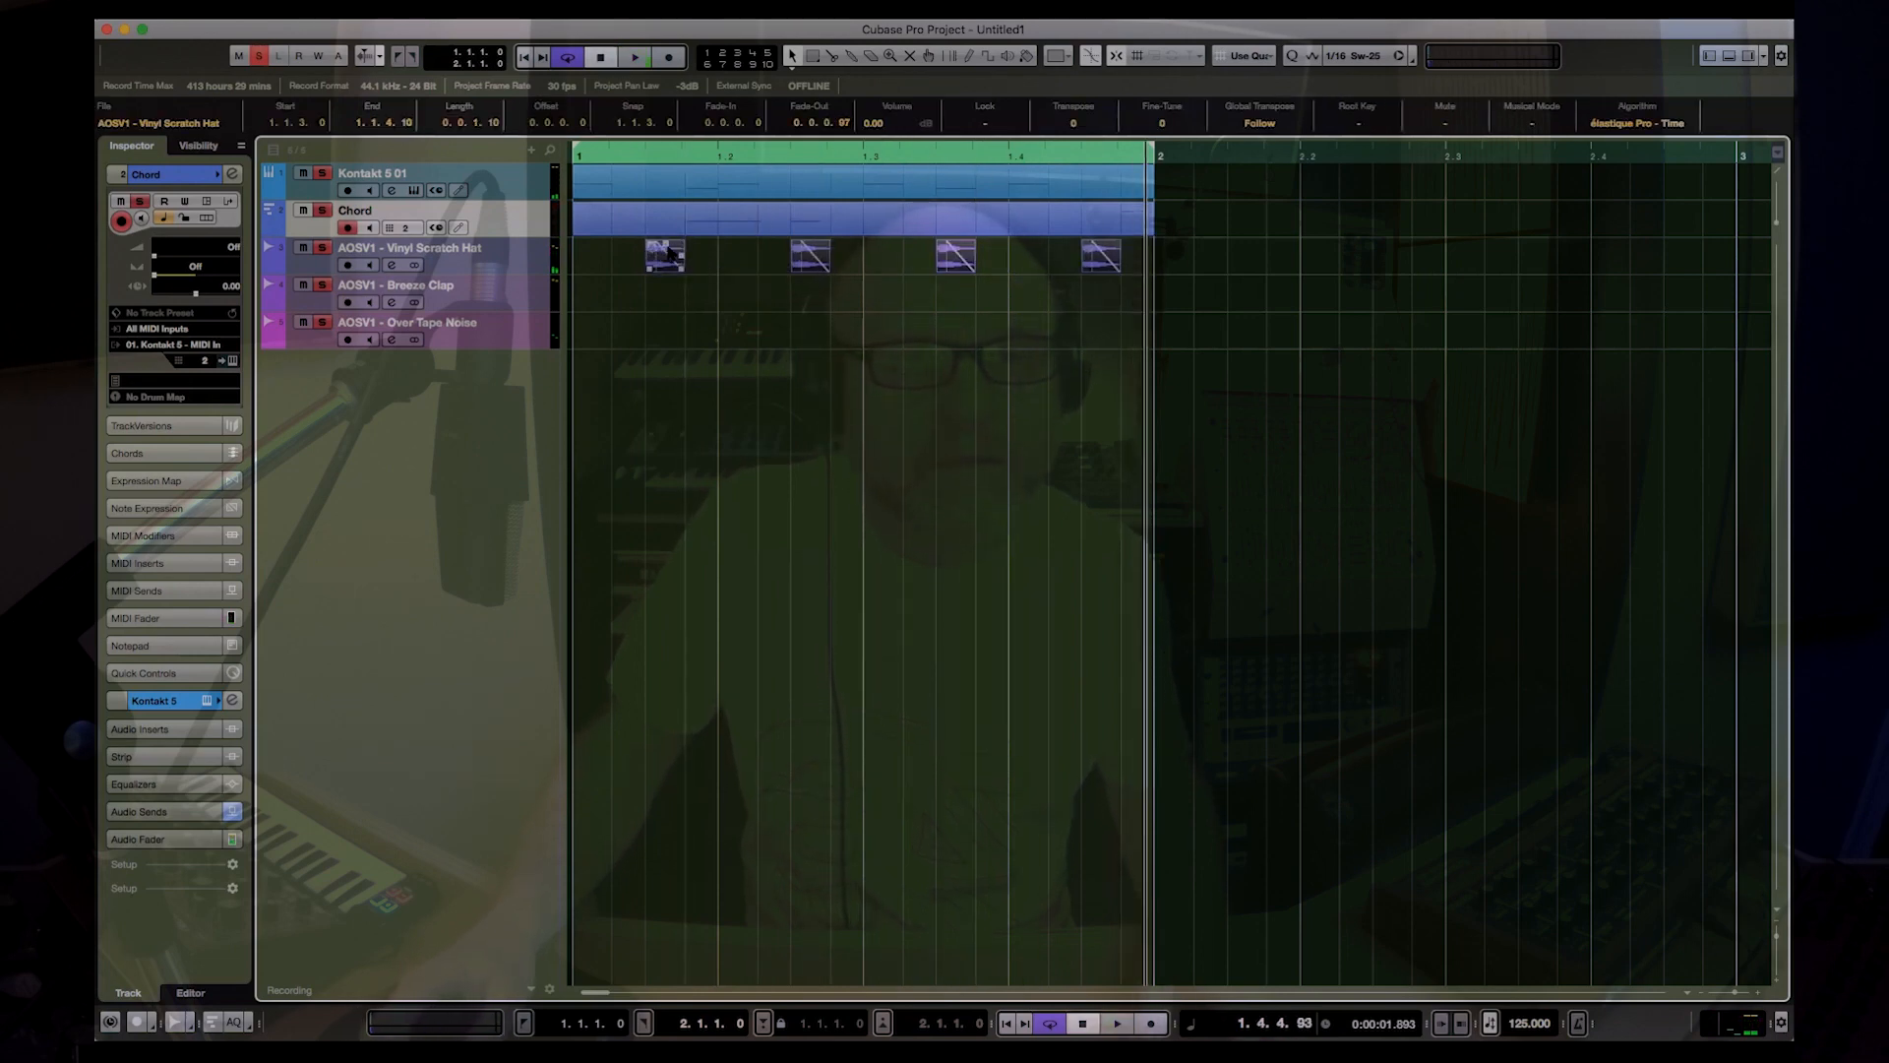
Step: Reshape the Vinyl Scratch Hat fade-out curve so it drops steeply at first and tails off gently, and play the loop
double_click(669, 251)
left_click_drag(756, 210, 759, 214)
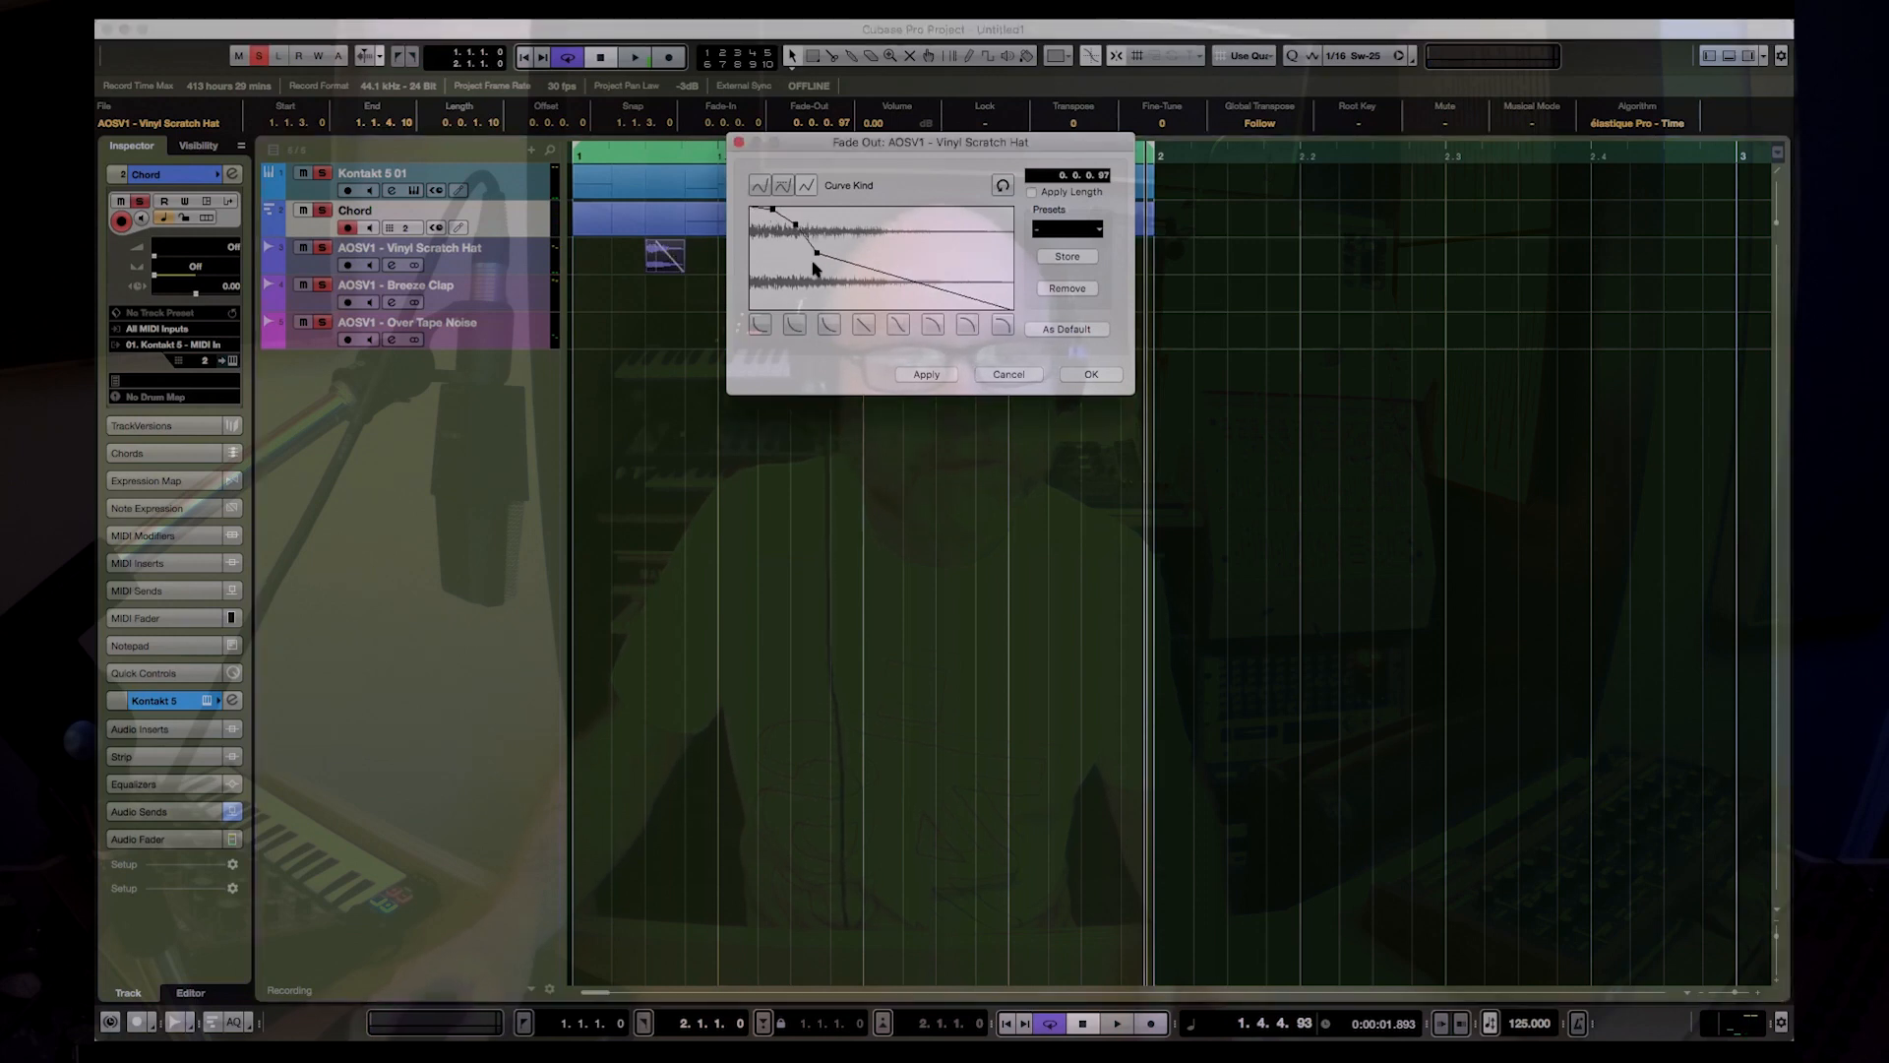
left_click(1088, 375)
key("space")
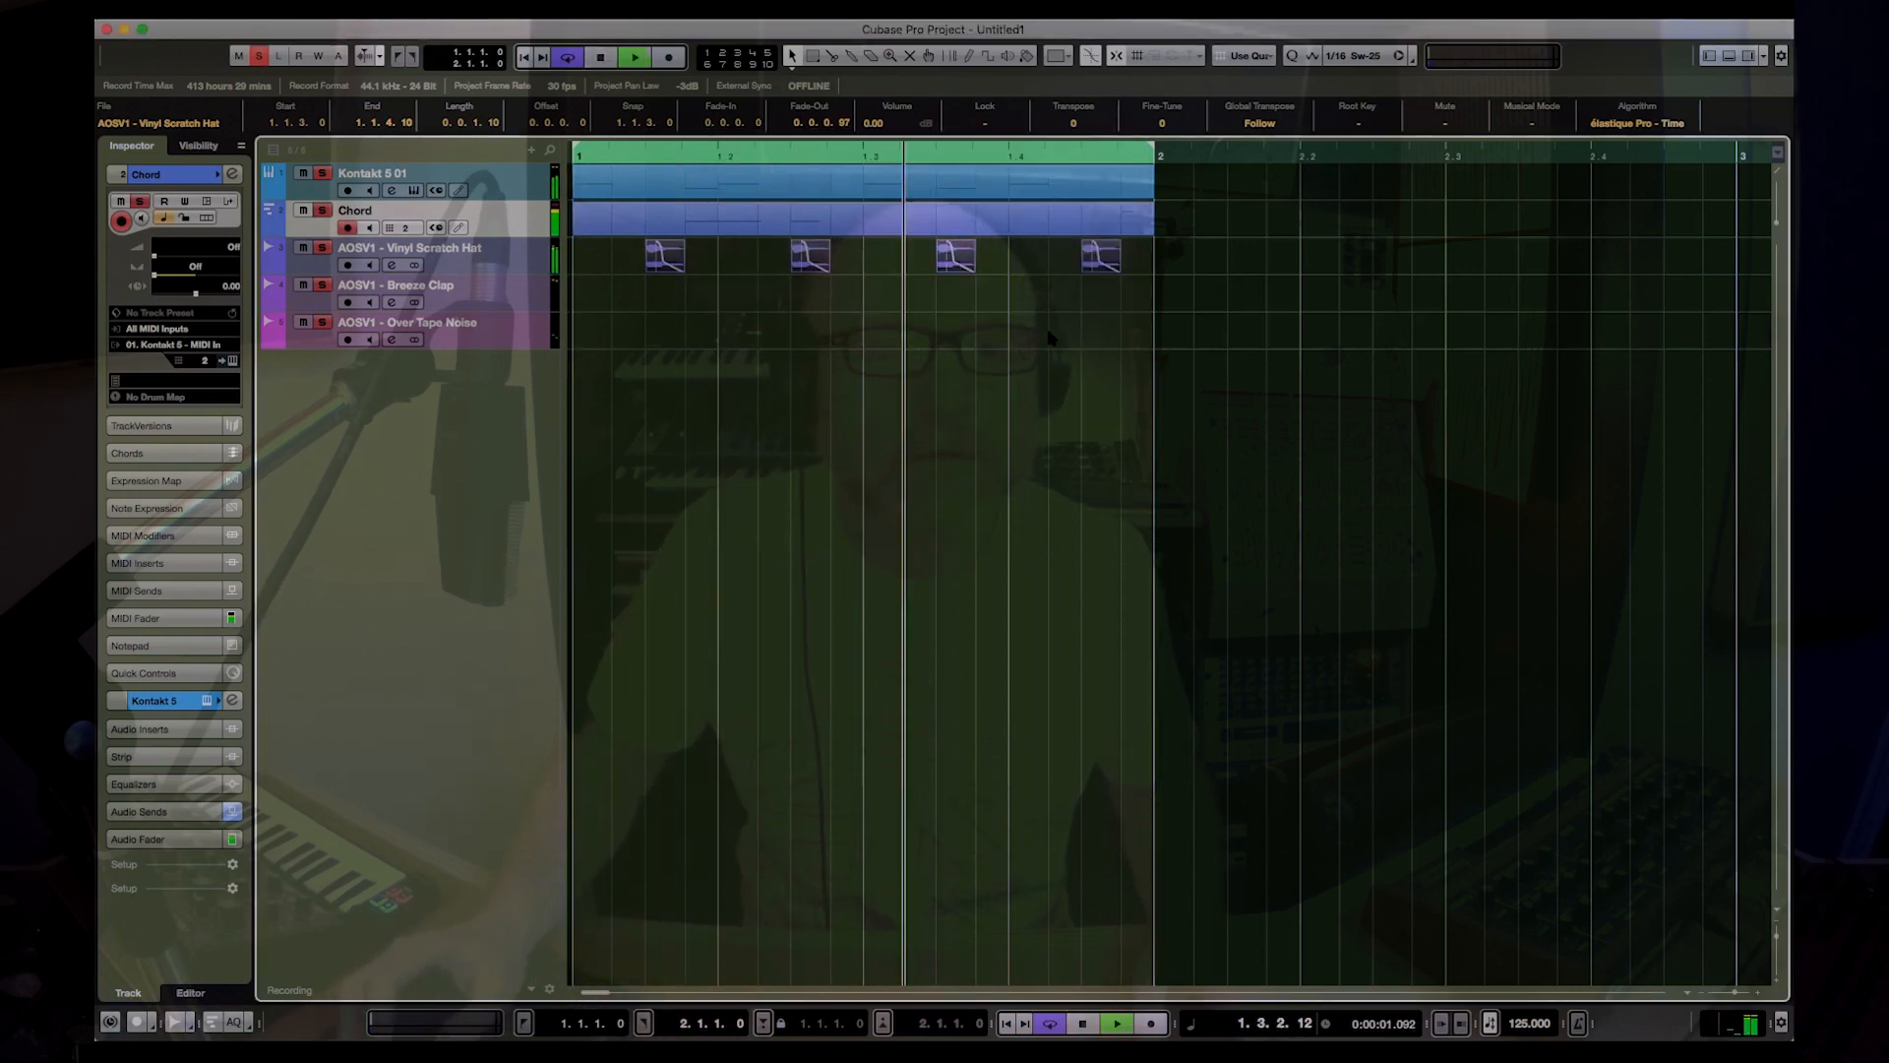
key("space")
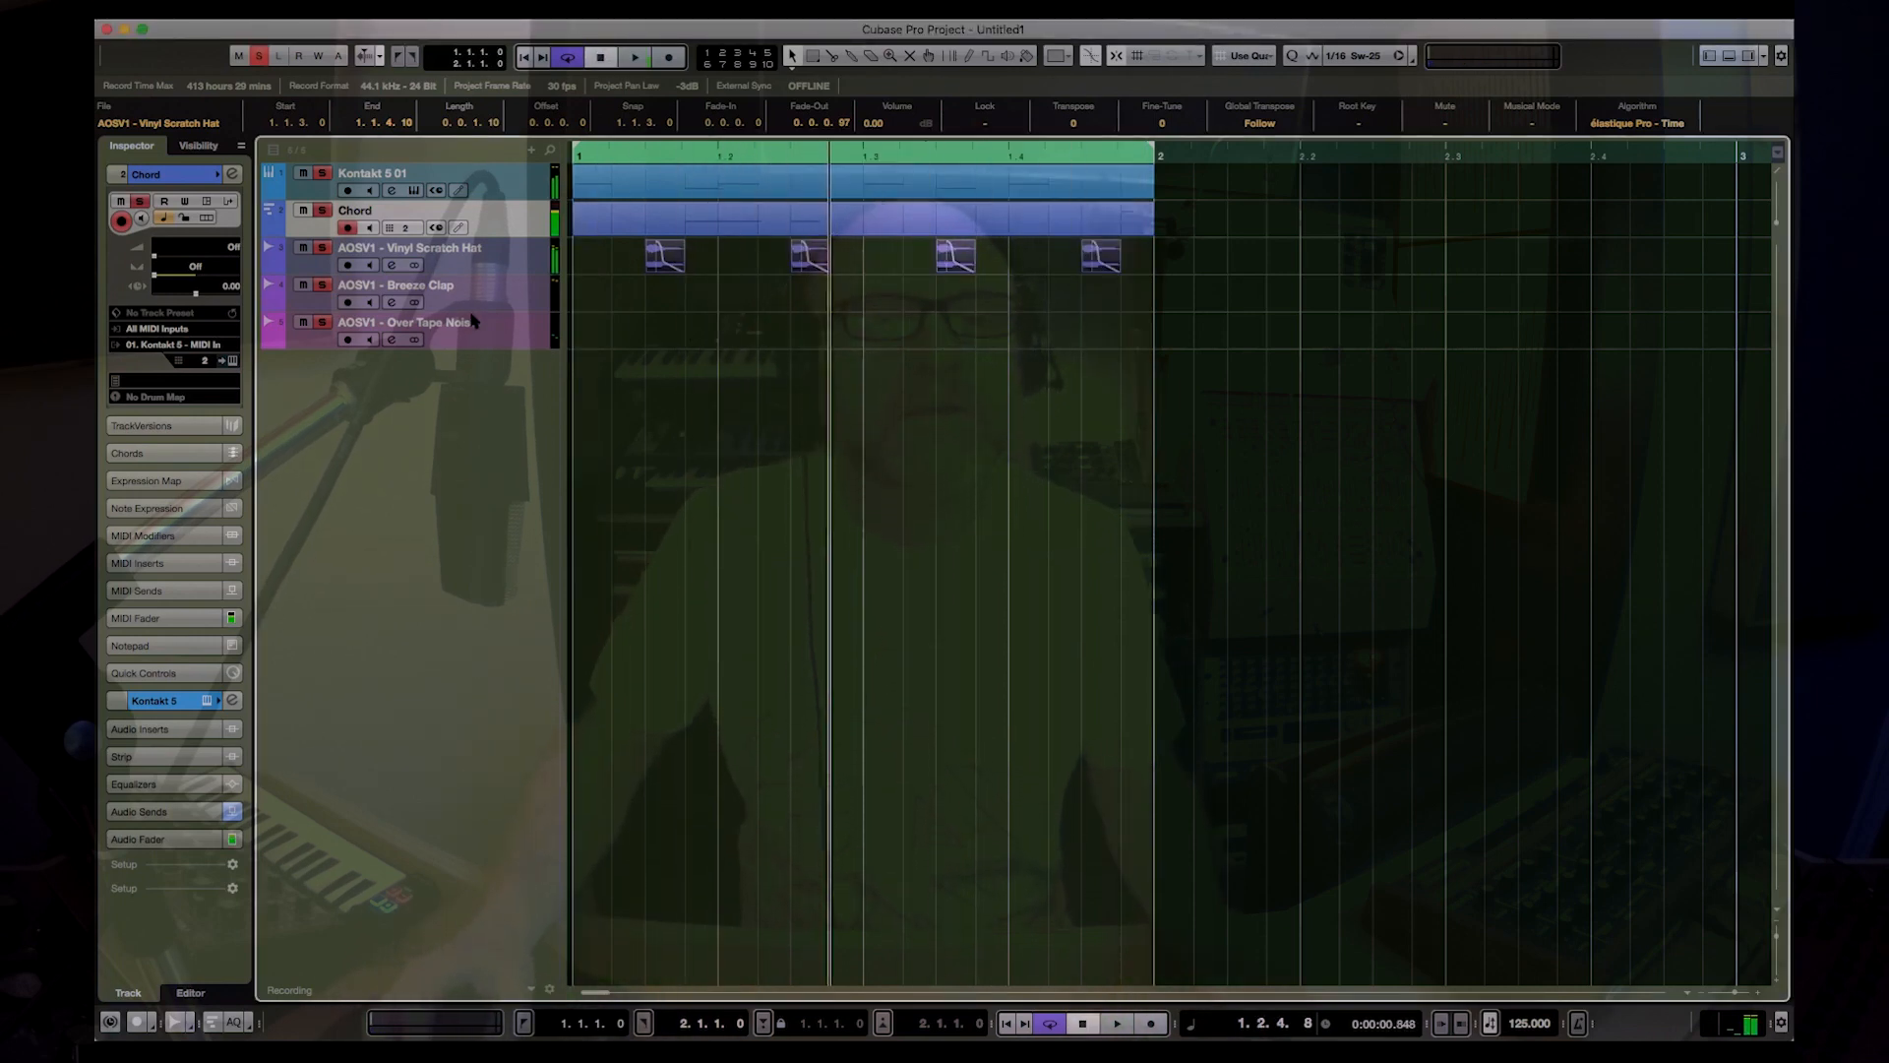
Step: Place AOSV1 - Breeze Clap from the Pool on beats 2 and 4, each event one beat long, and play the loop
key("super+p")
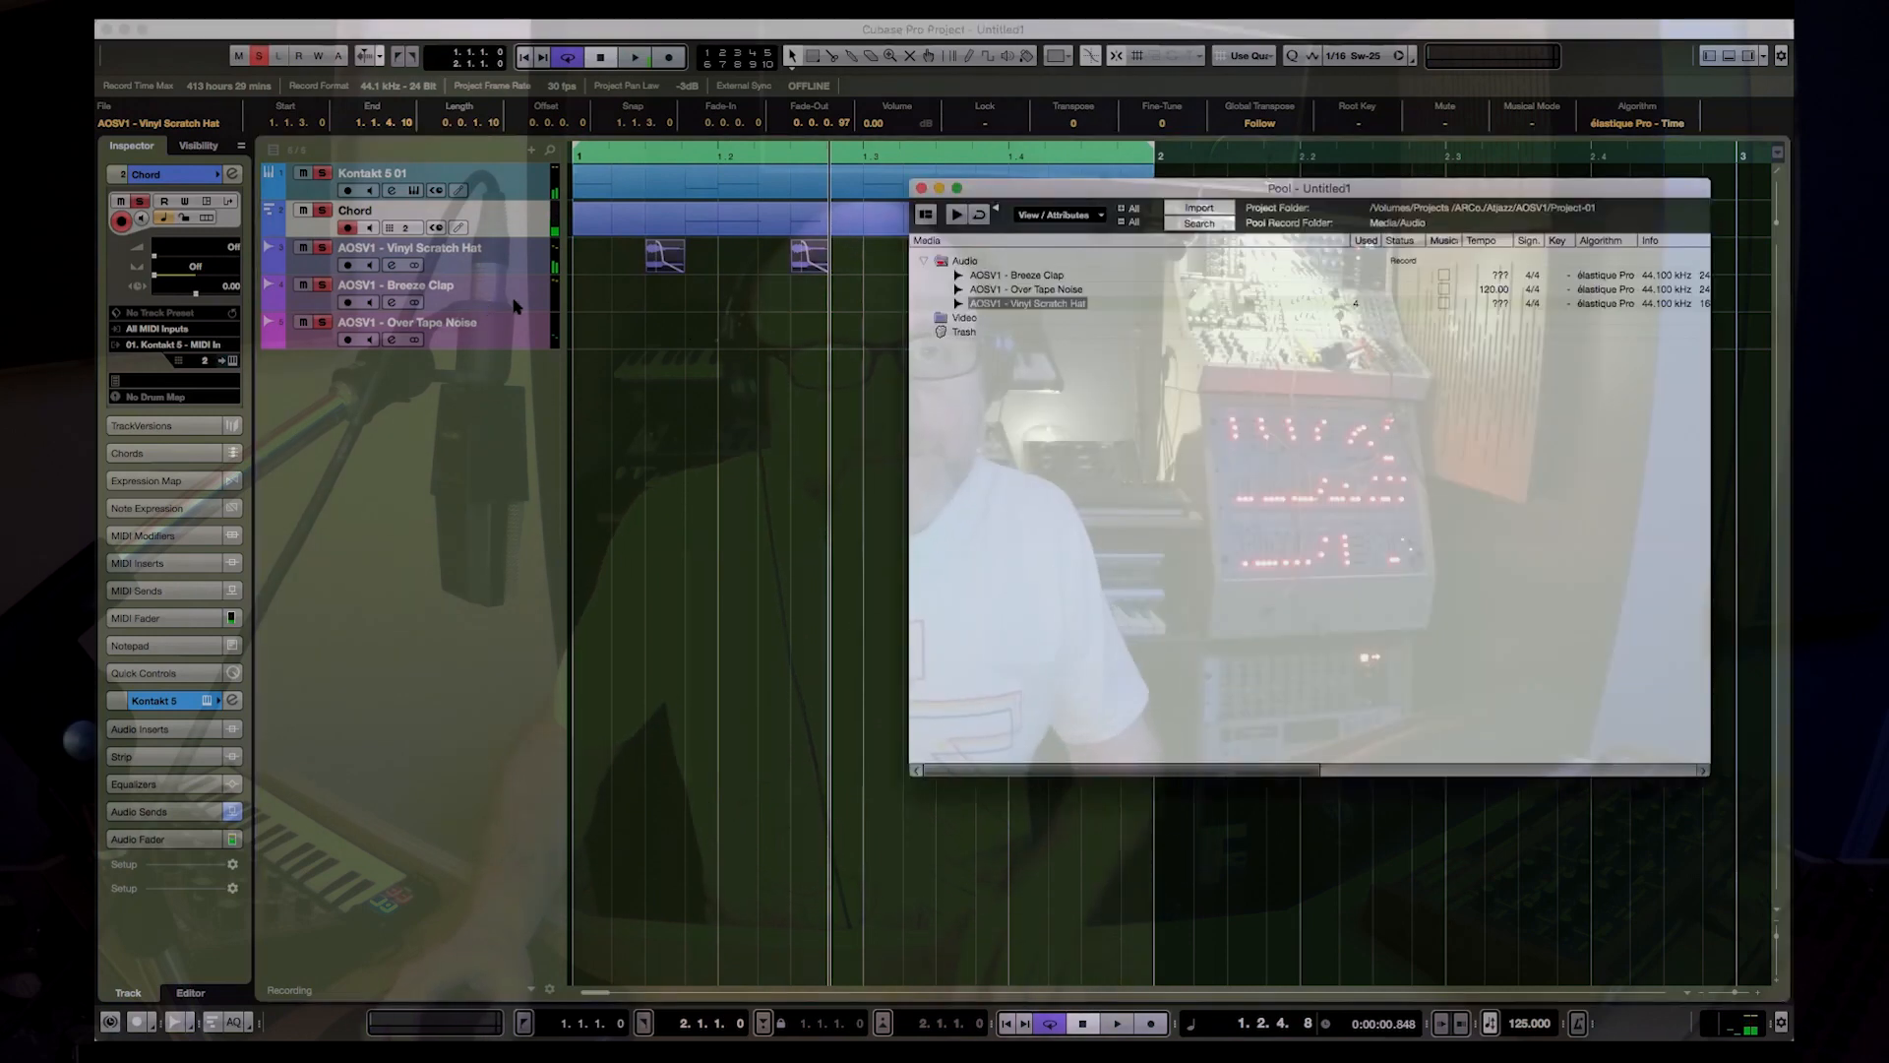
left_click_drag(991, 285, 1033, 303)
left_click_drag(1186, 343, 708, 306)
left_click(846, 304)
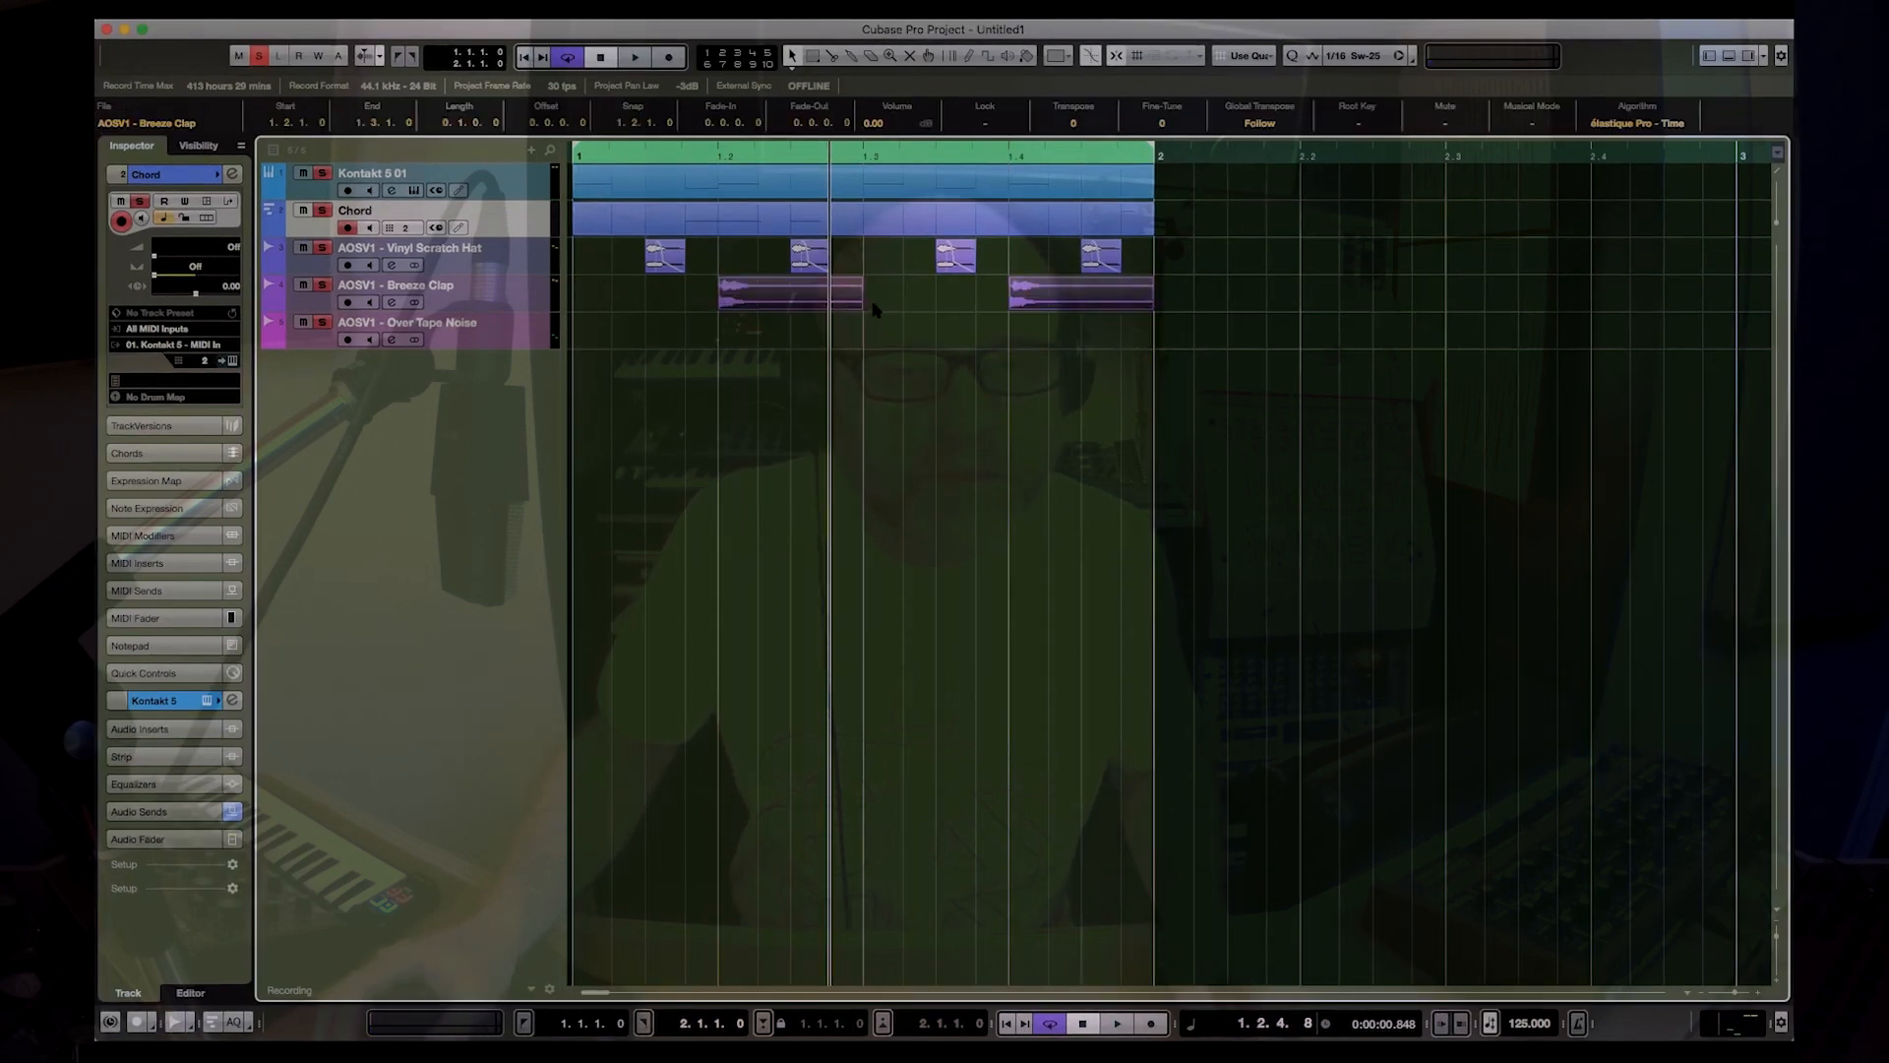
key("period")
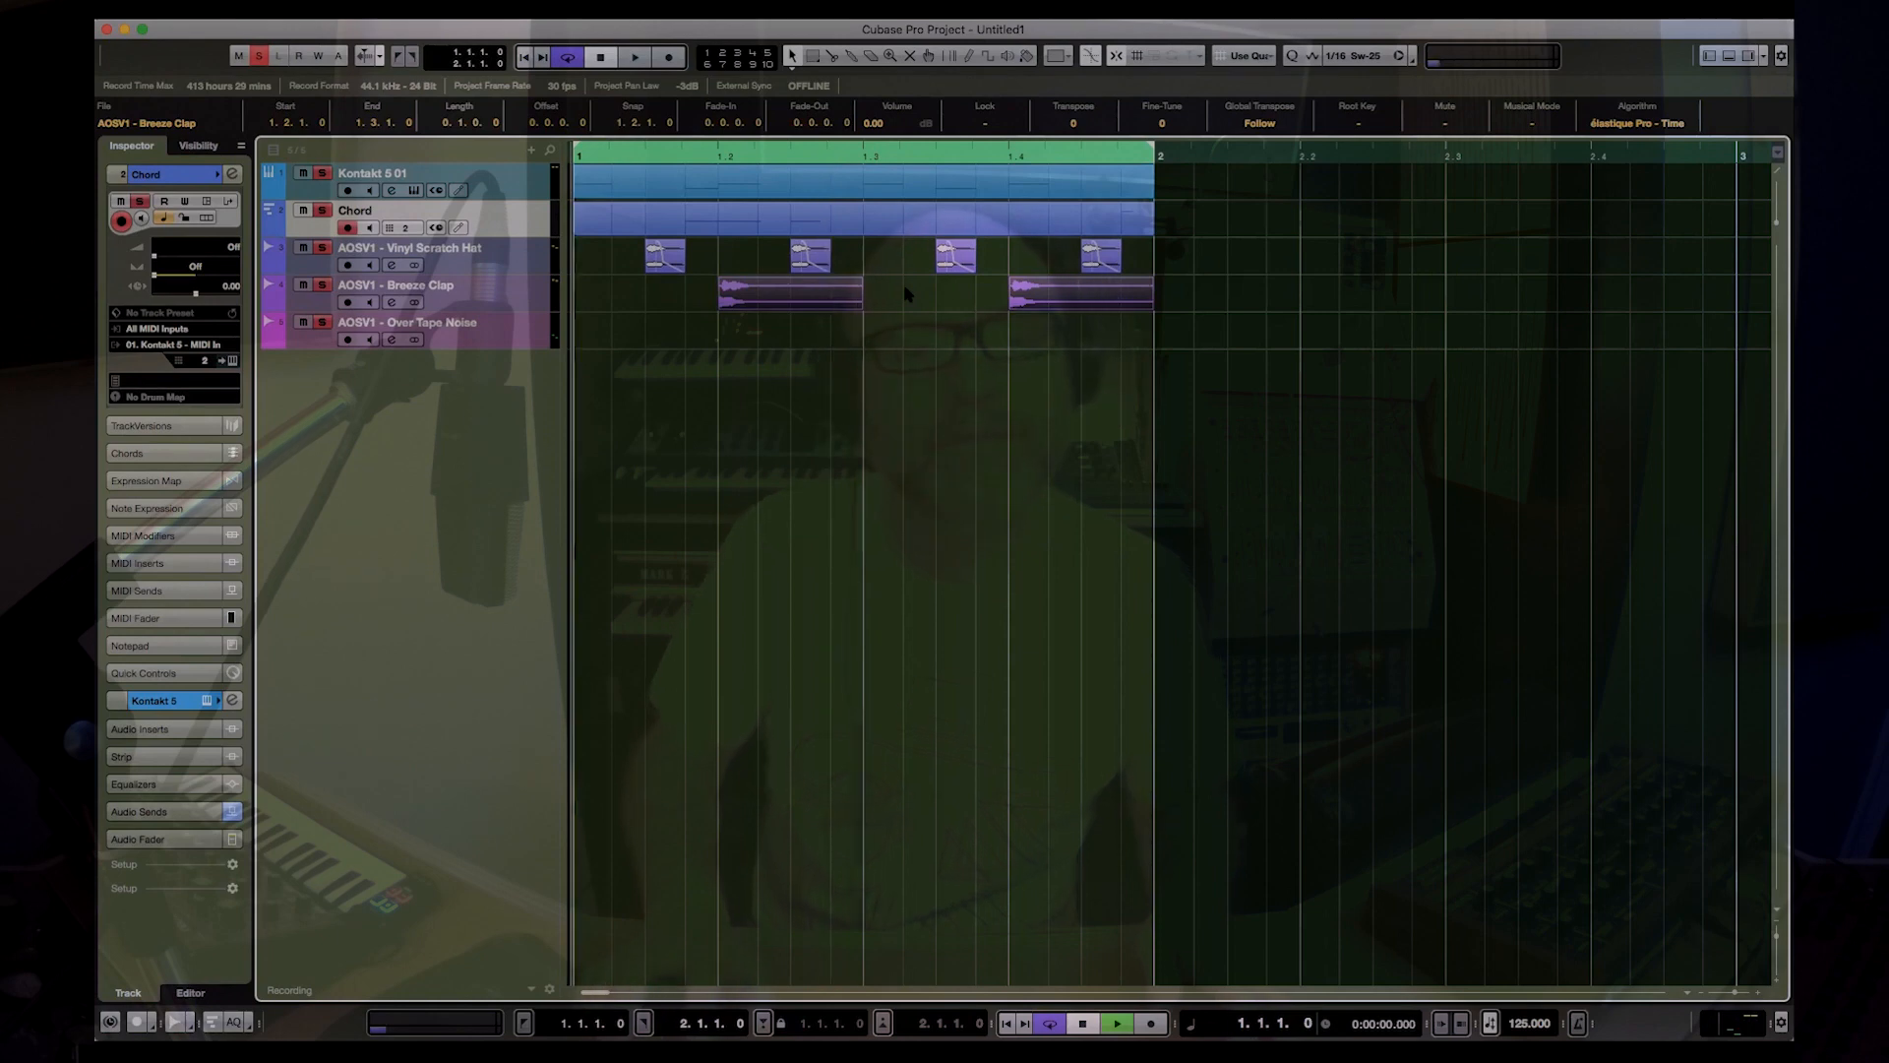
key("space")
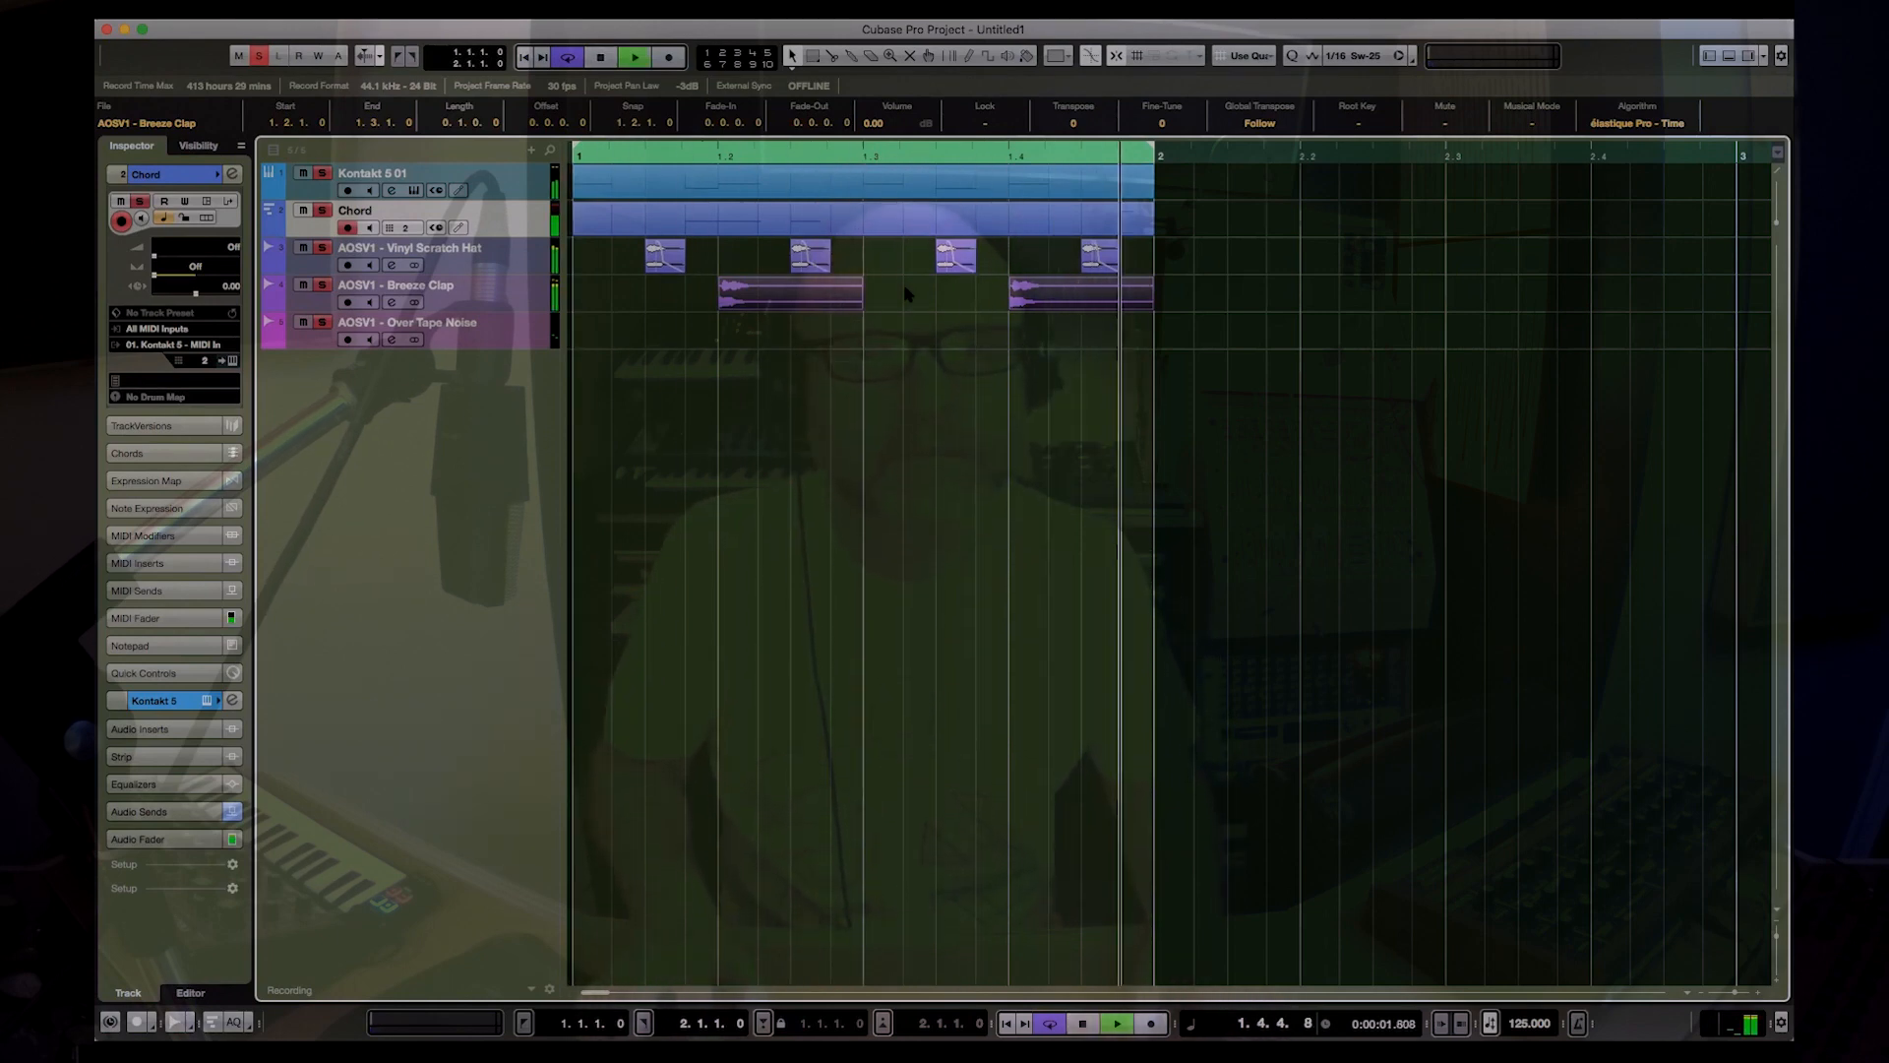
key("space")
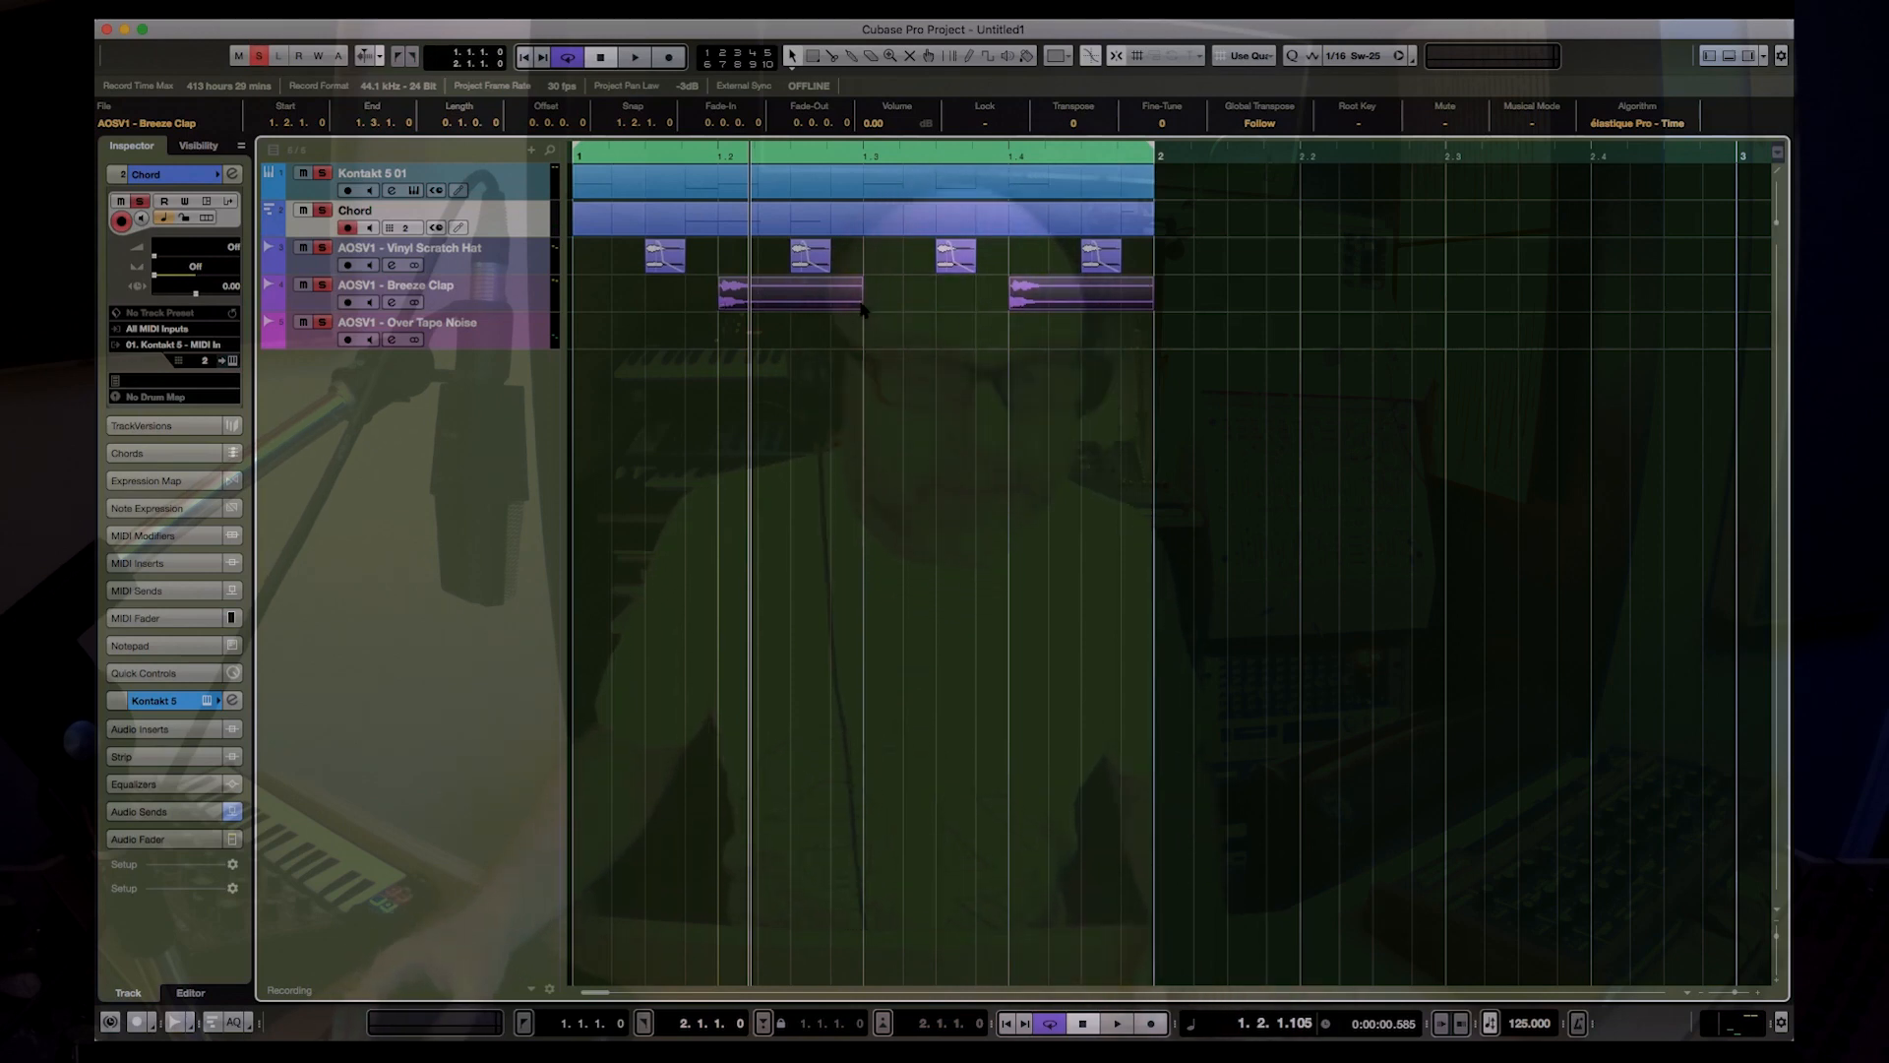
mouse_move(857, 306)
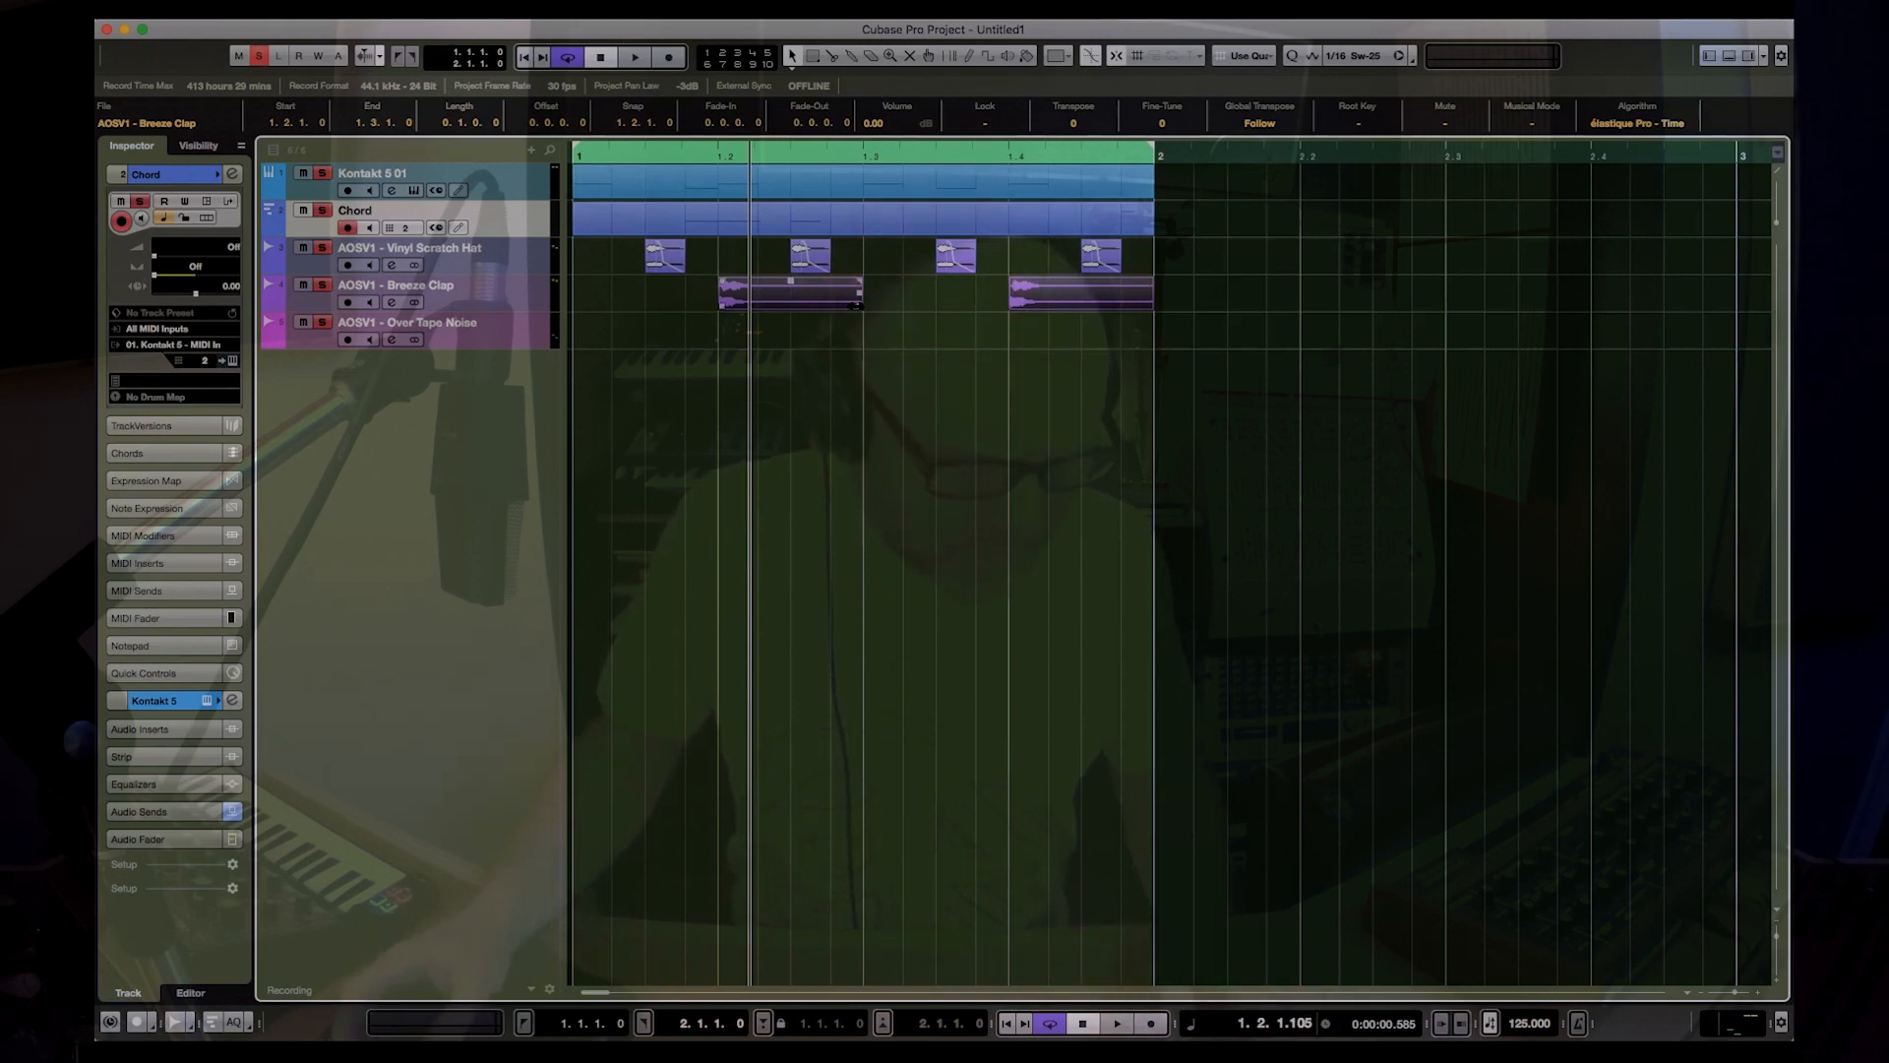
Step: Shorten both Breeze Clap events to a length of 0.0.2.0 and play the loop from its start
key("1")
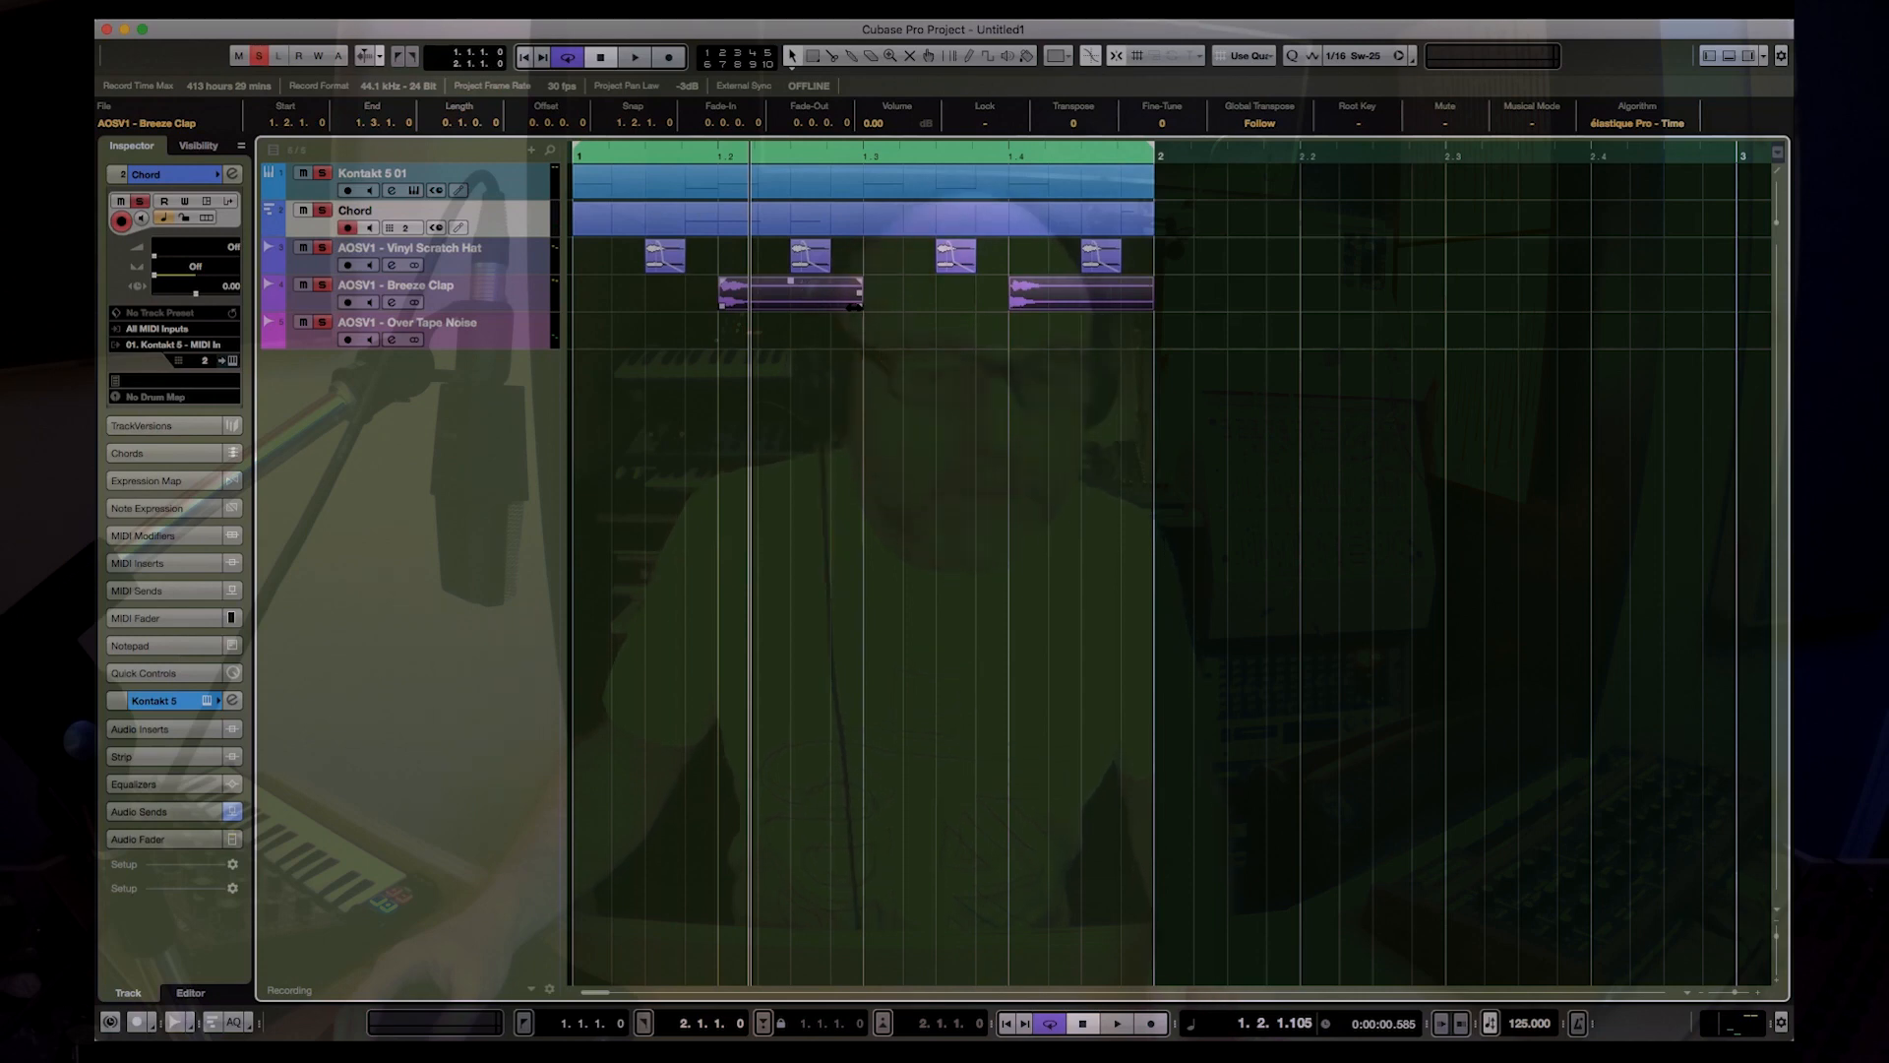
left_click_drag(860, 306, 790, 307)
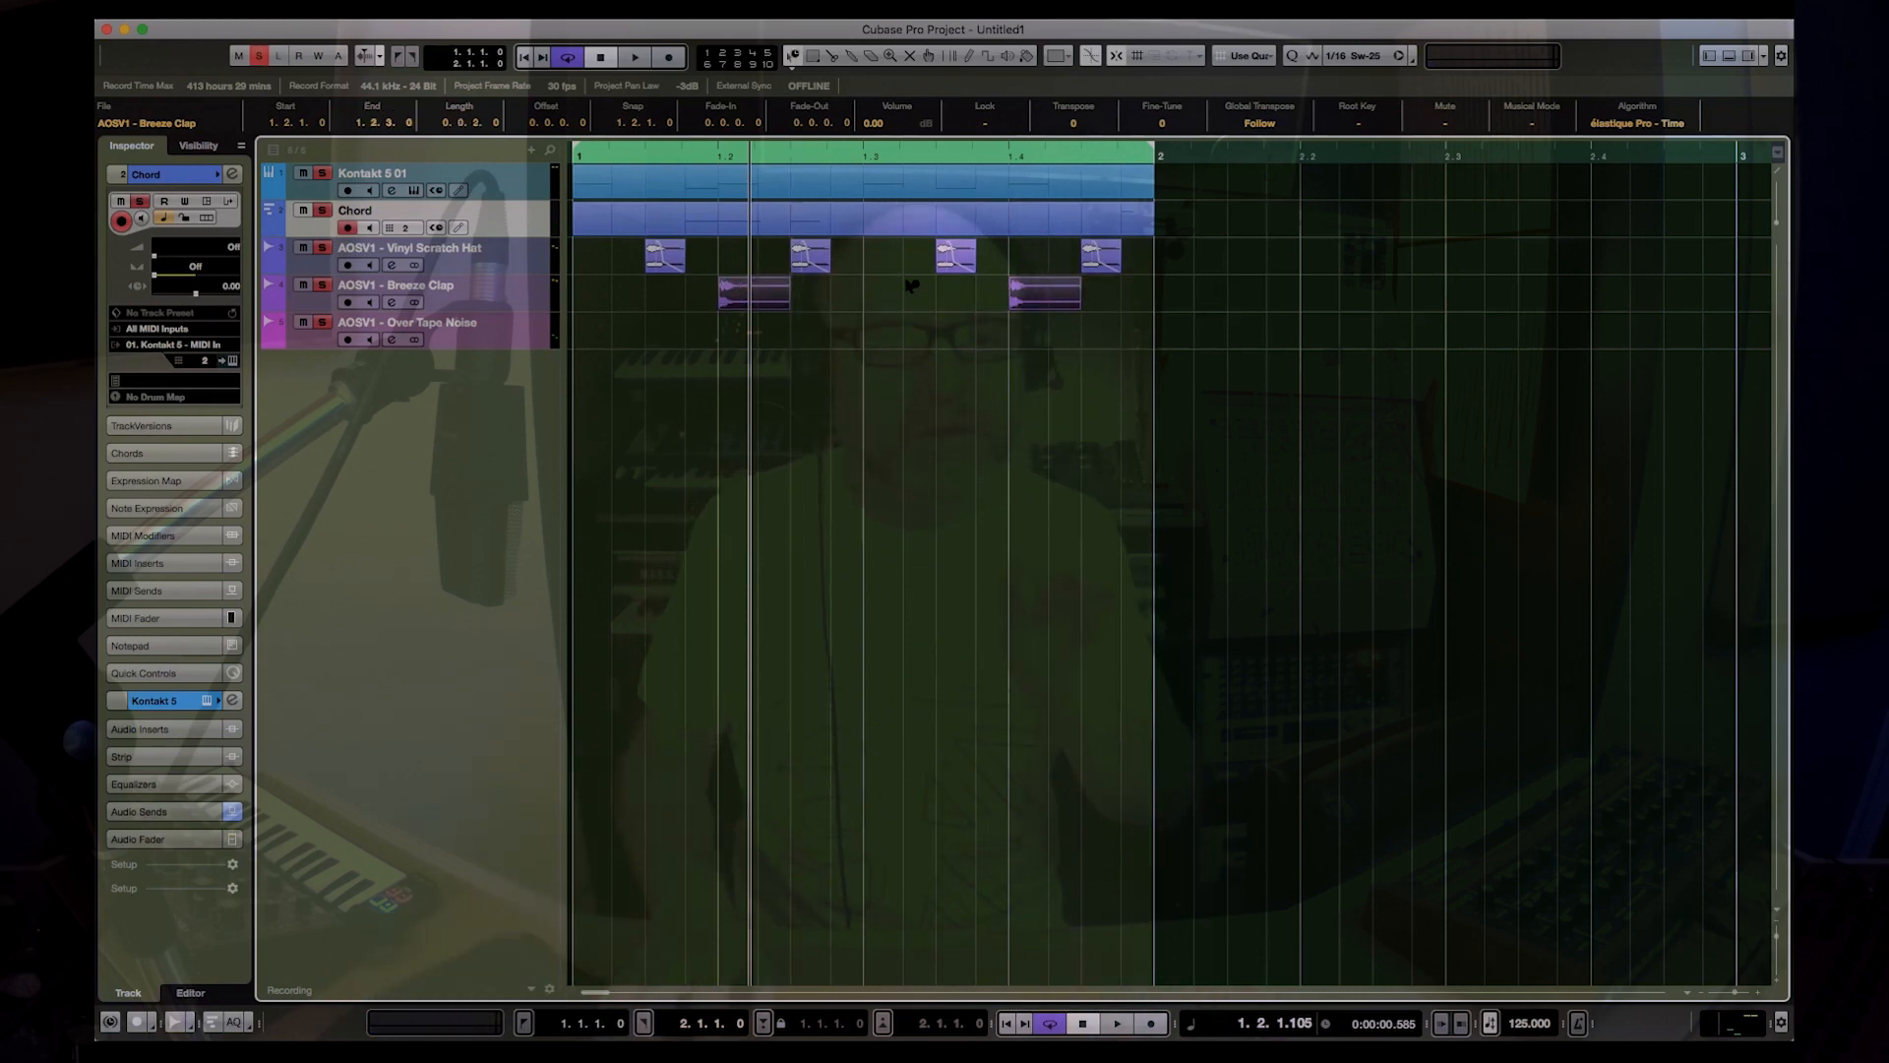
key("space")
key("space")
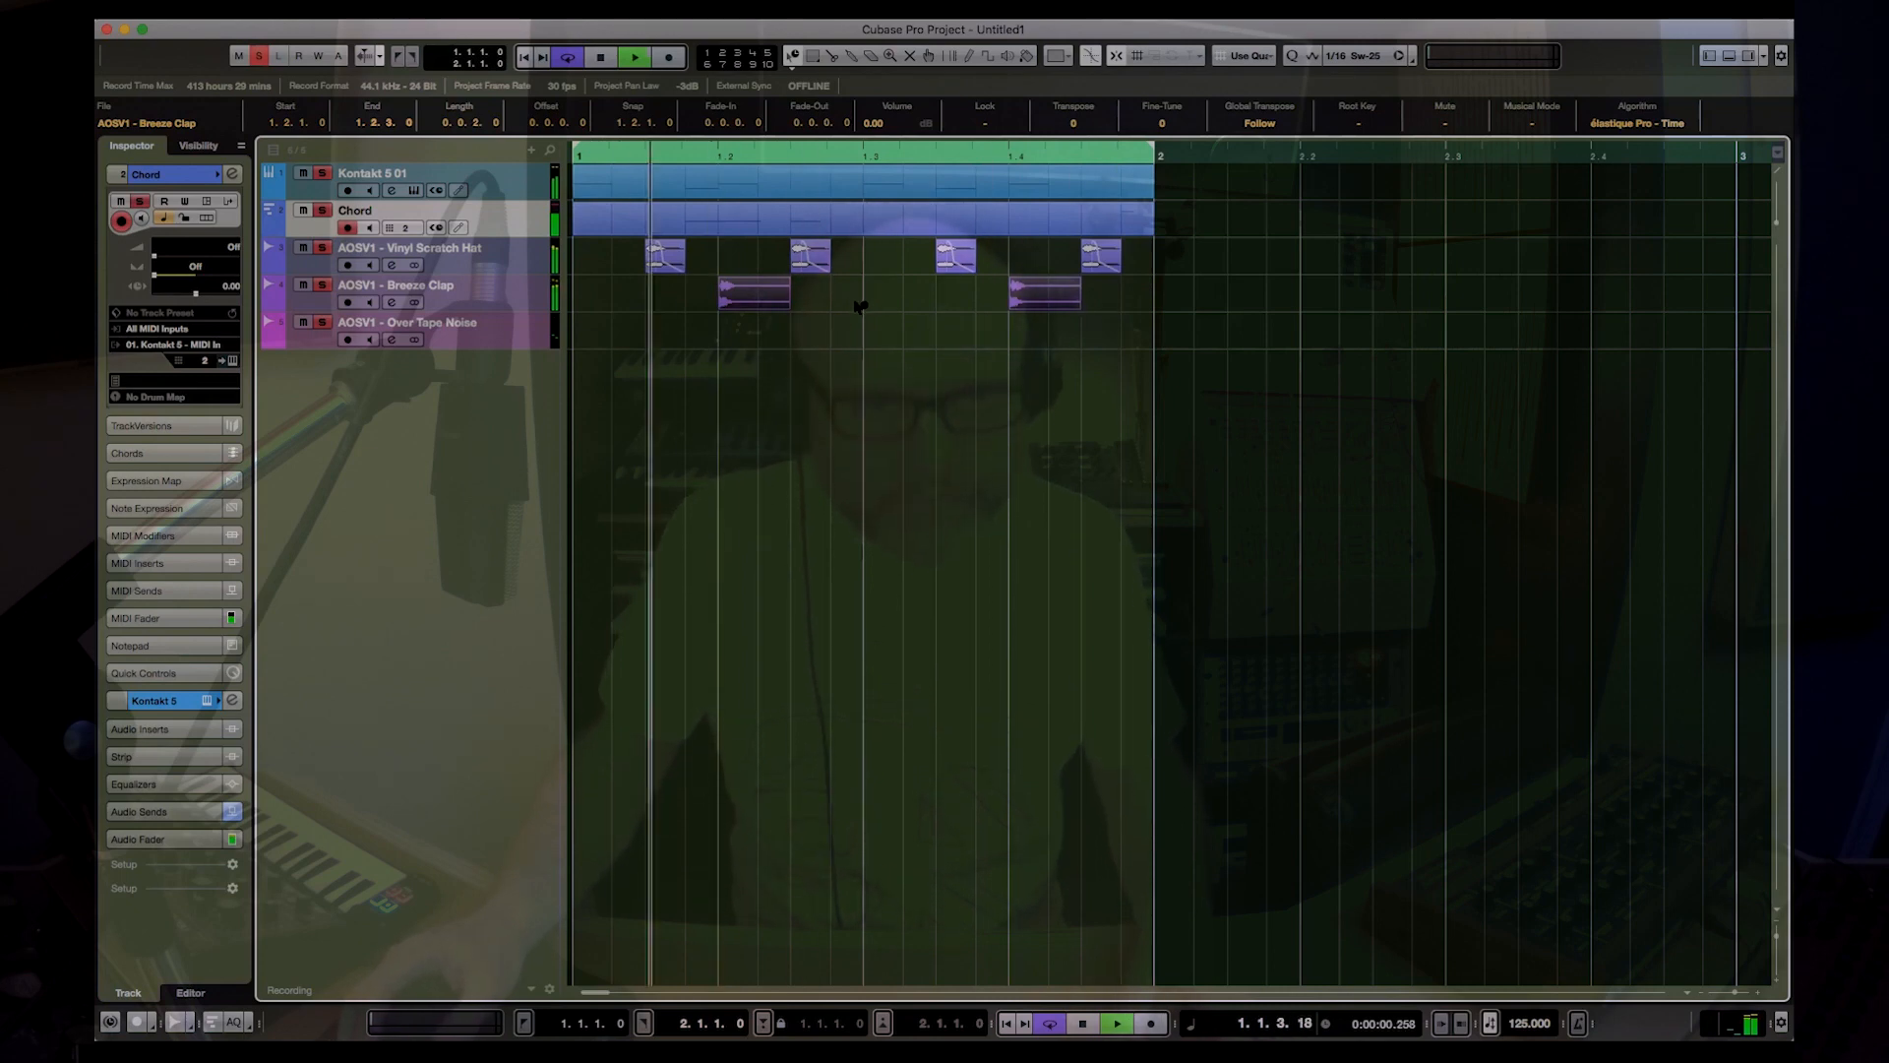
key("space")
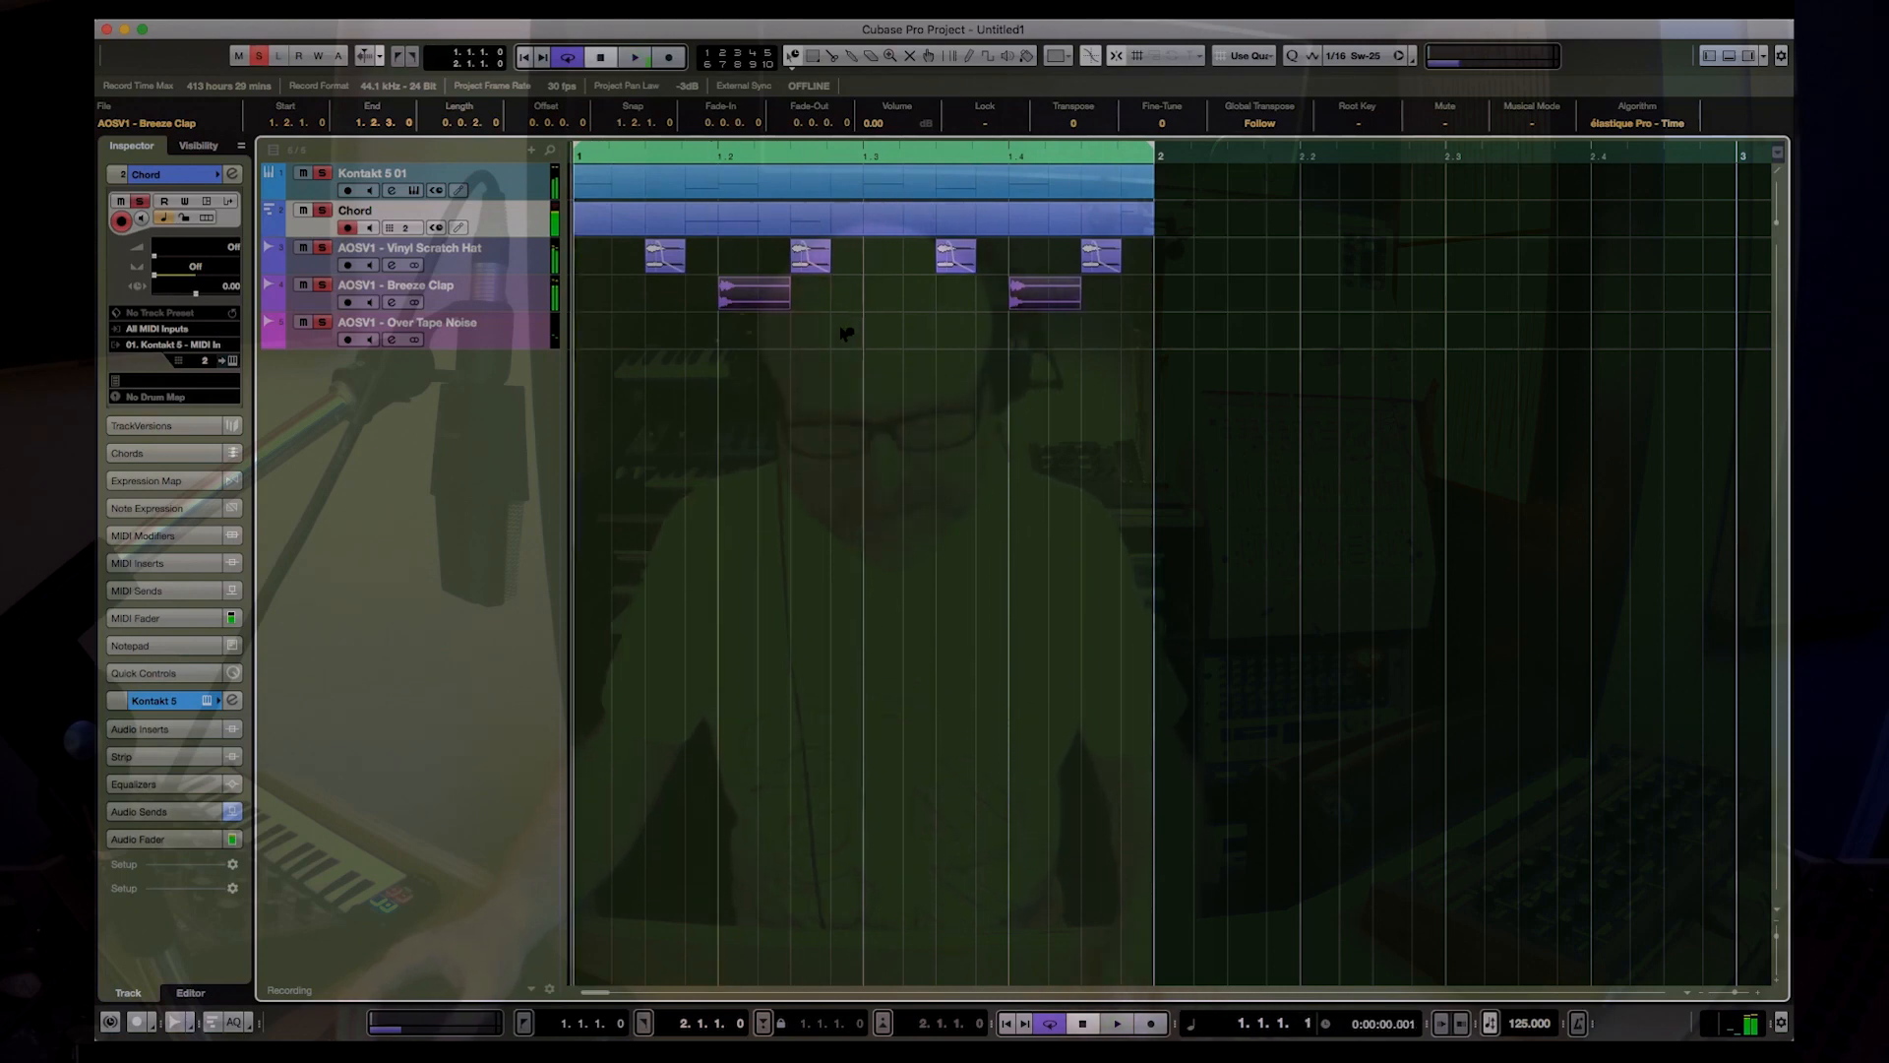
Step: Place AOSV1 - Over Tape Noise from the Pool on its track at 1.1.1.0 and trim it to one bar
key("super+p")
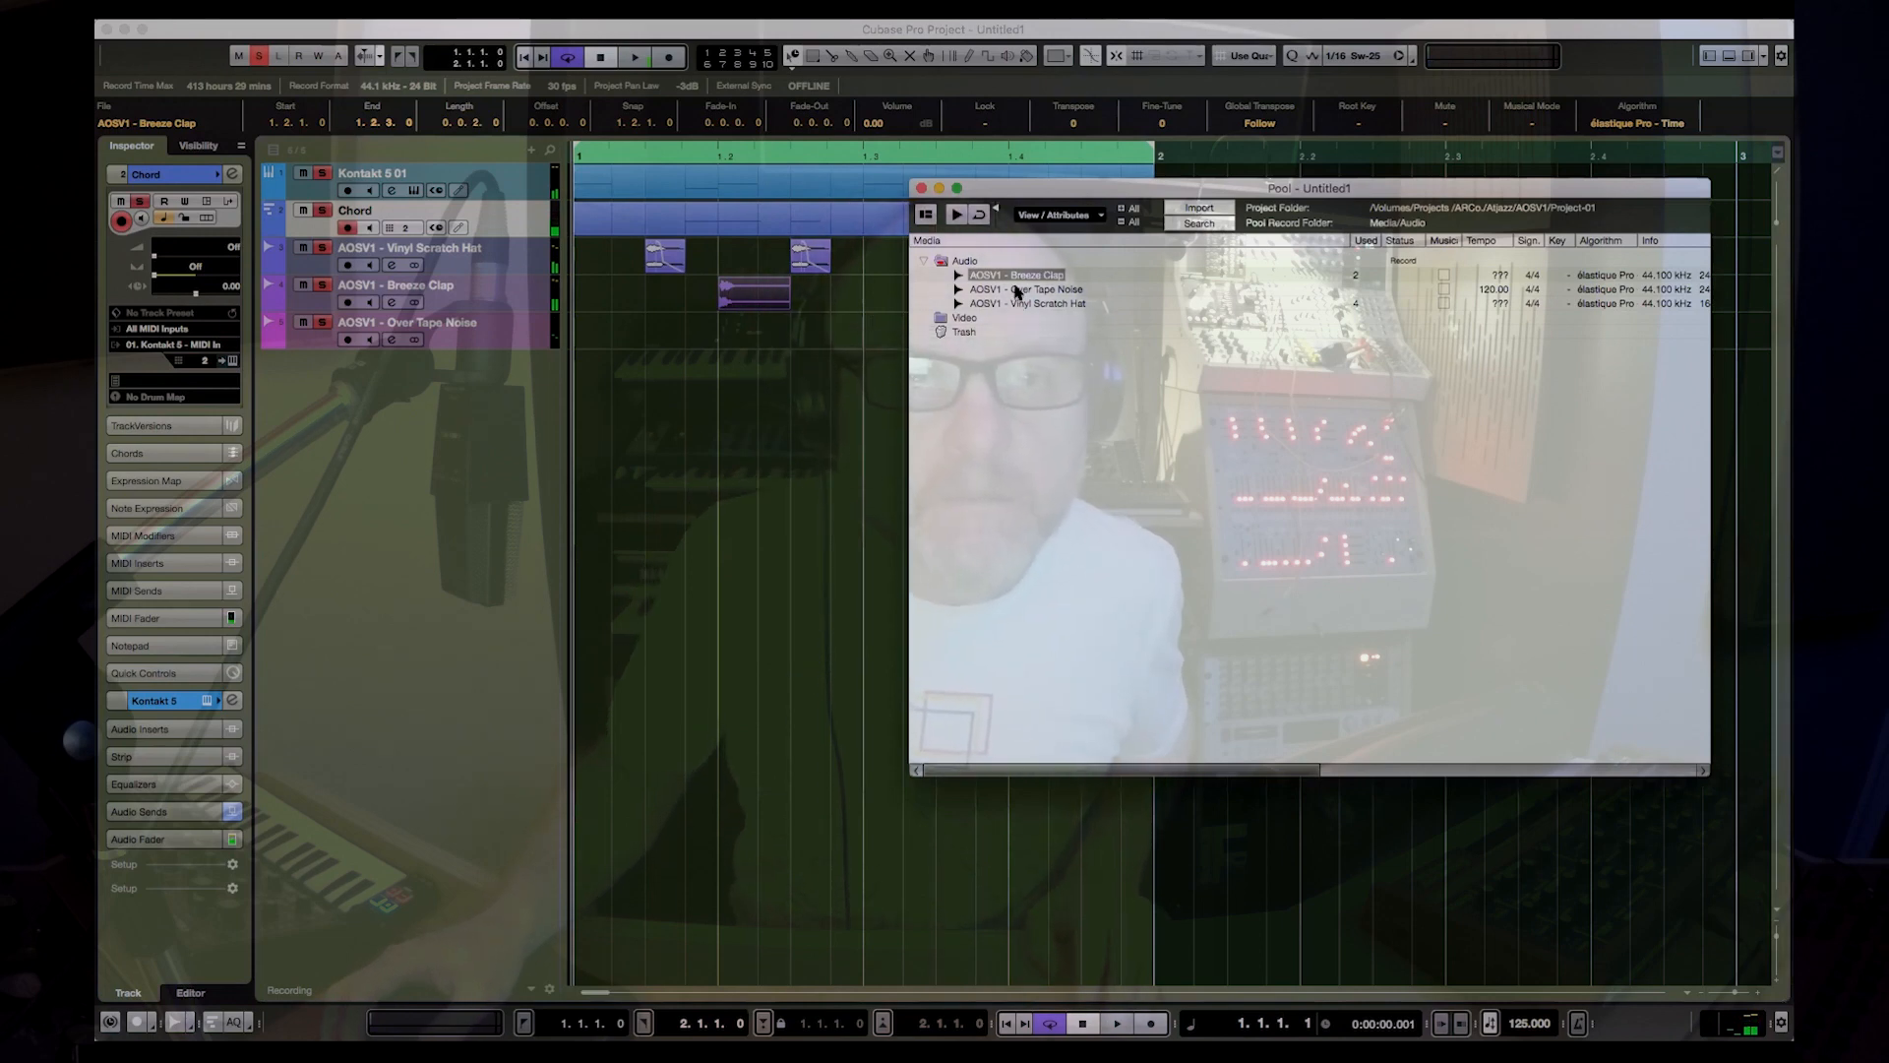
left_click_drag(1017, 292, 581, 329)
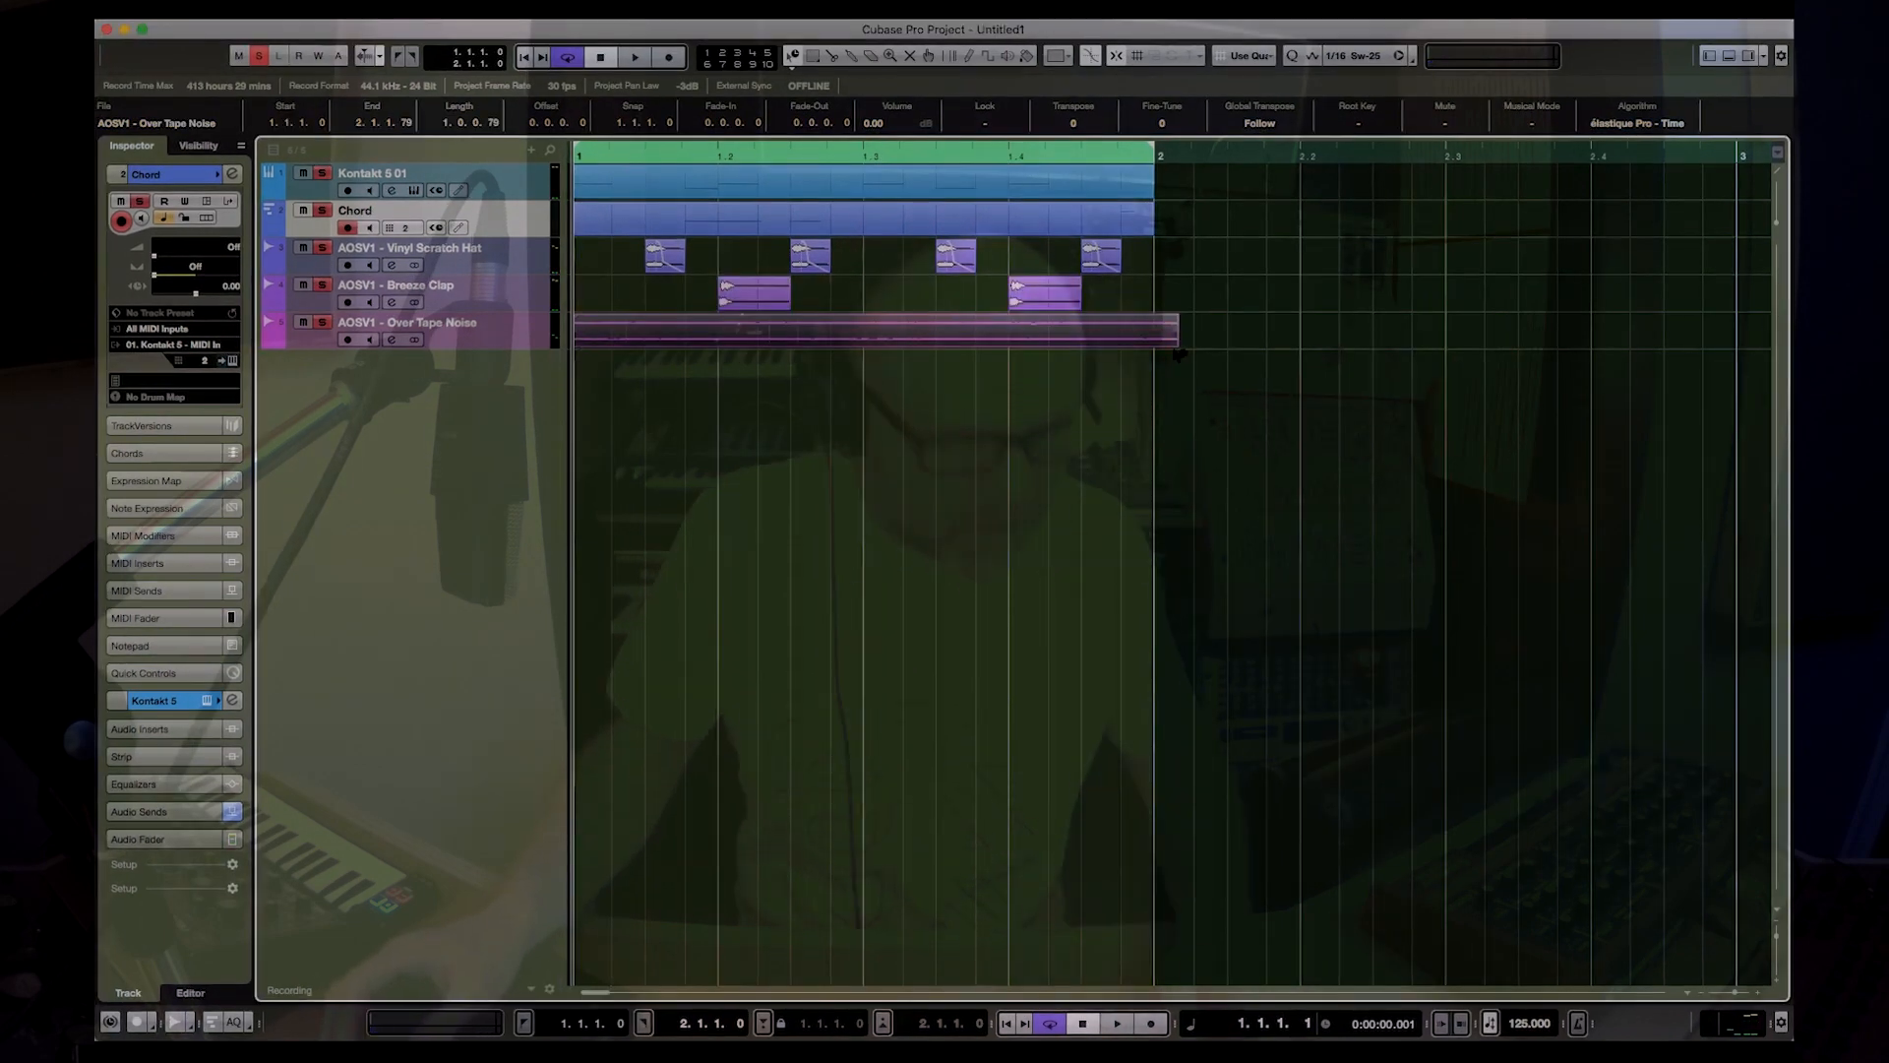
left_click_drag(1174, 342, 1153, 342)
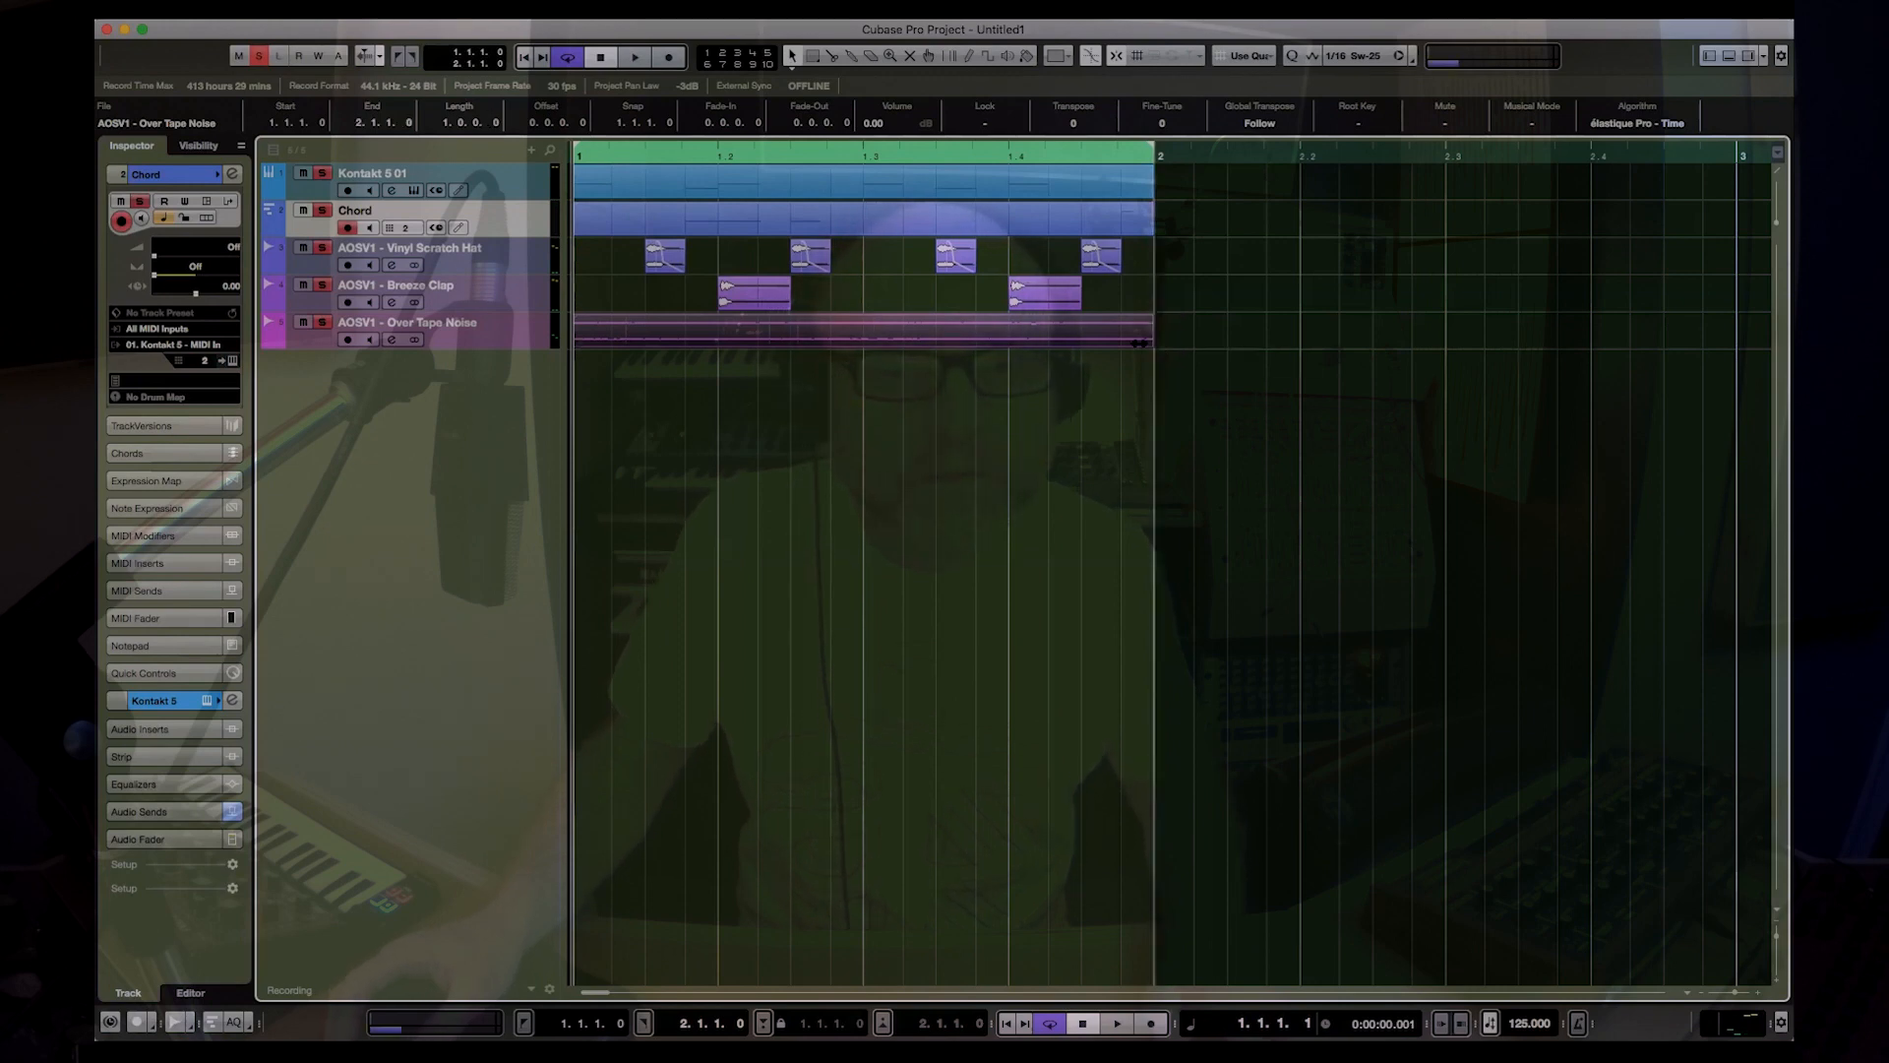
Step: Solo the AOSV1 - Over Tape Noise track and play the loop from bar 1 to hear the noise alone
left_click(443, 341)
left_click(260, 55)
key("s")
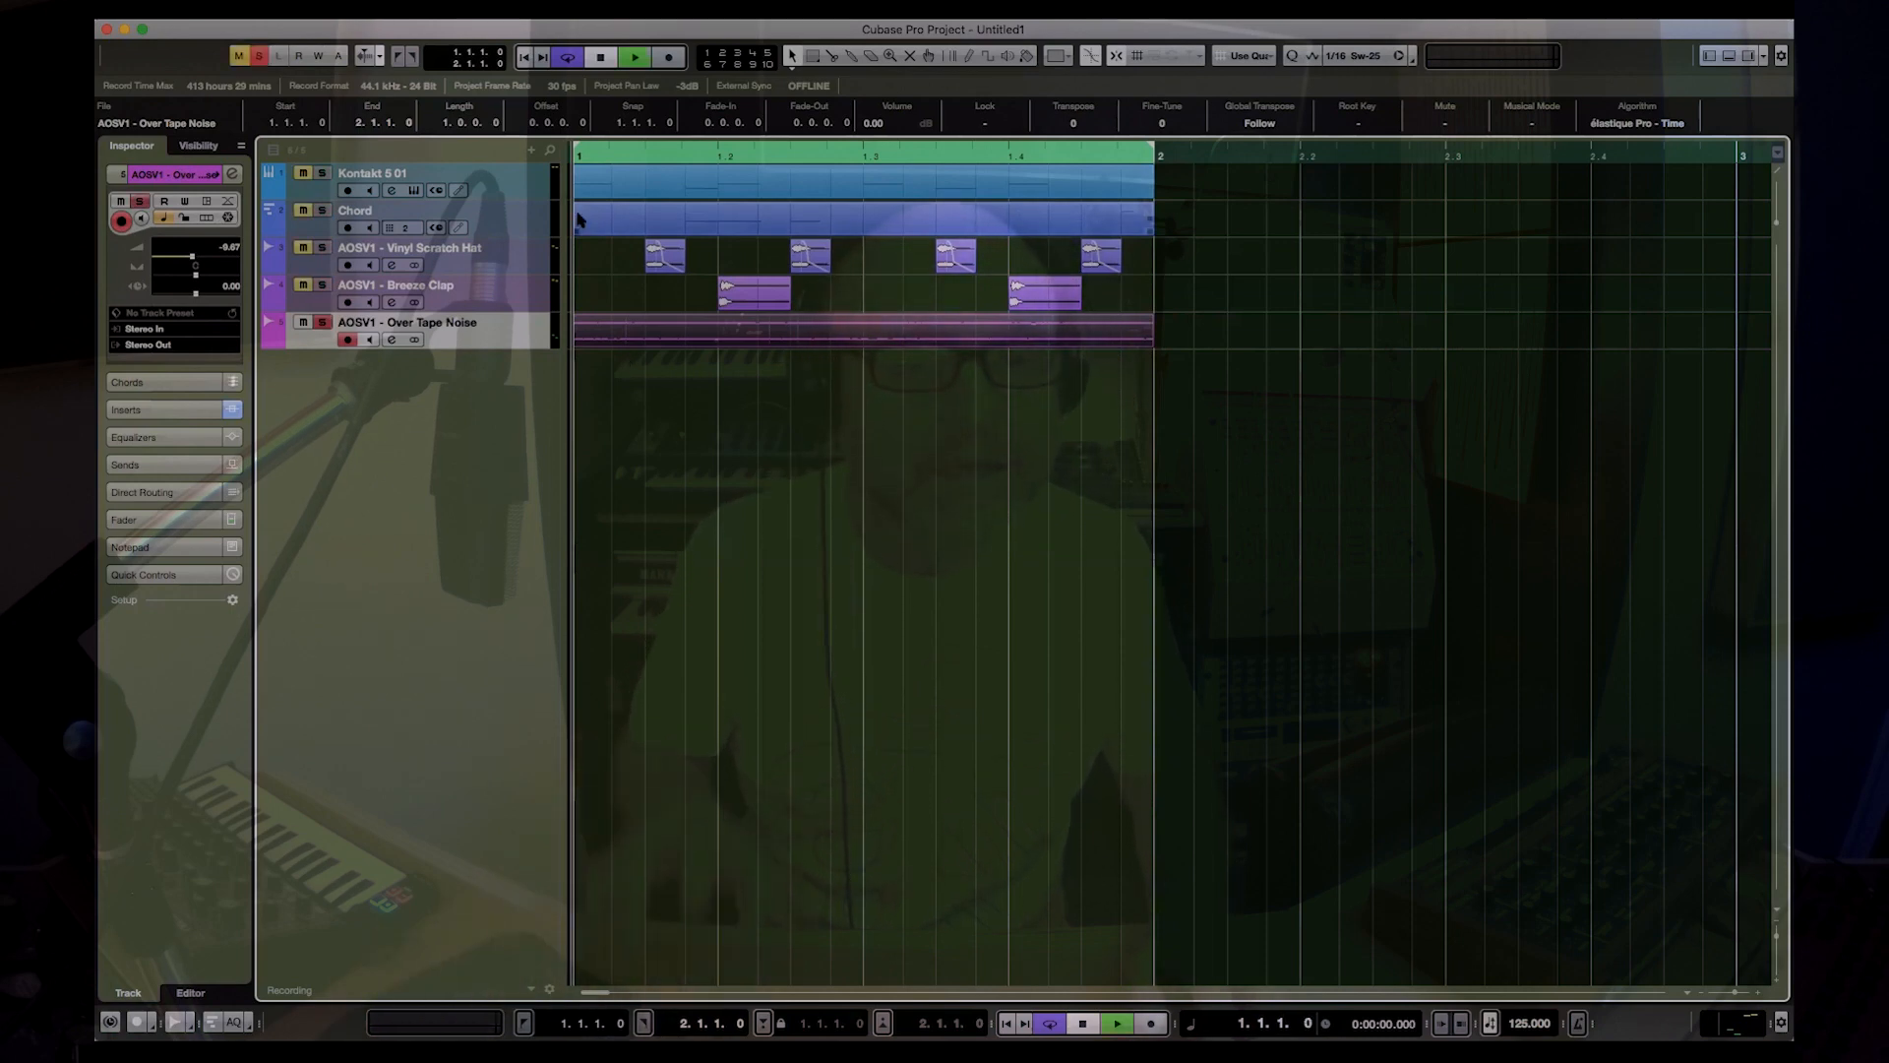
key("space")
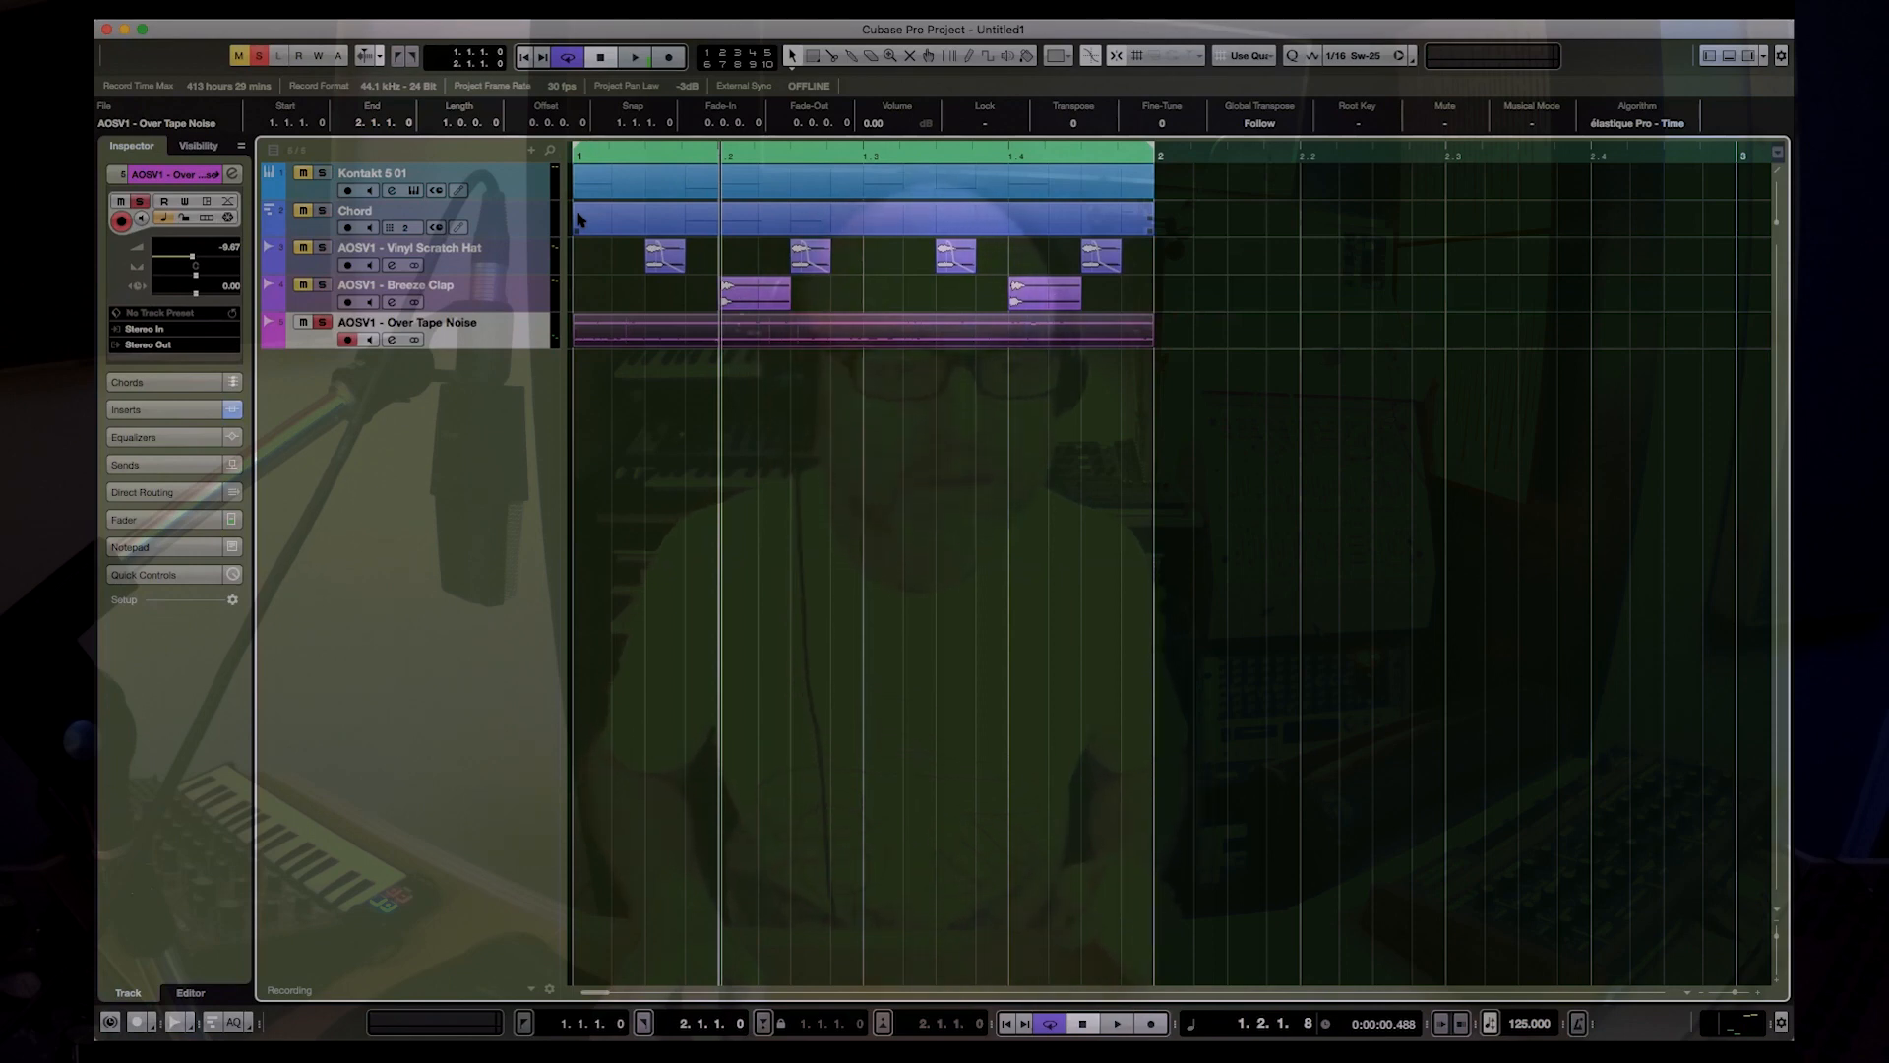
key("period")
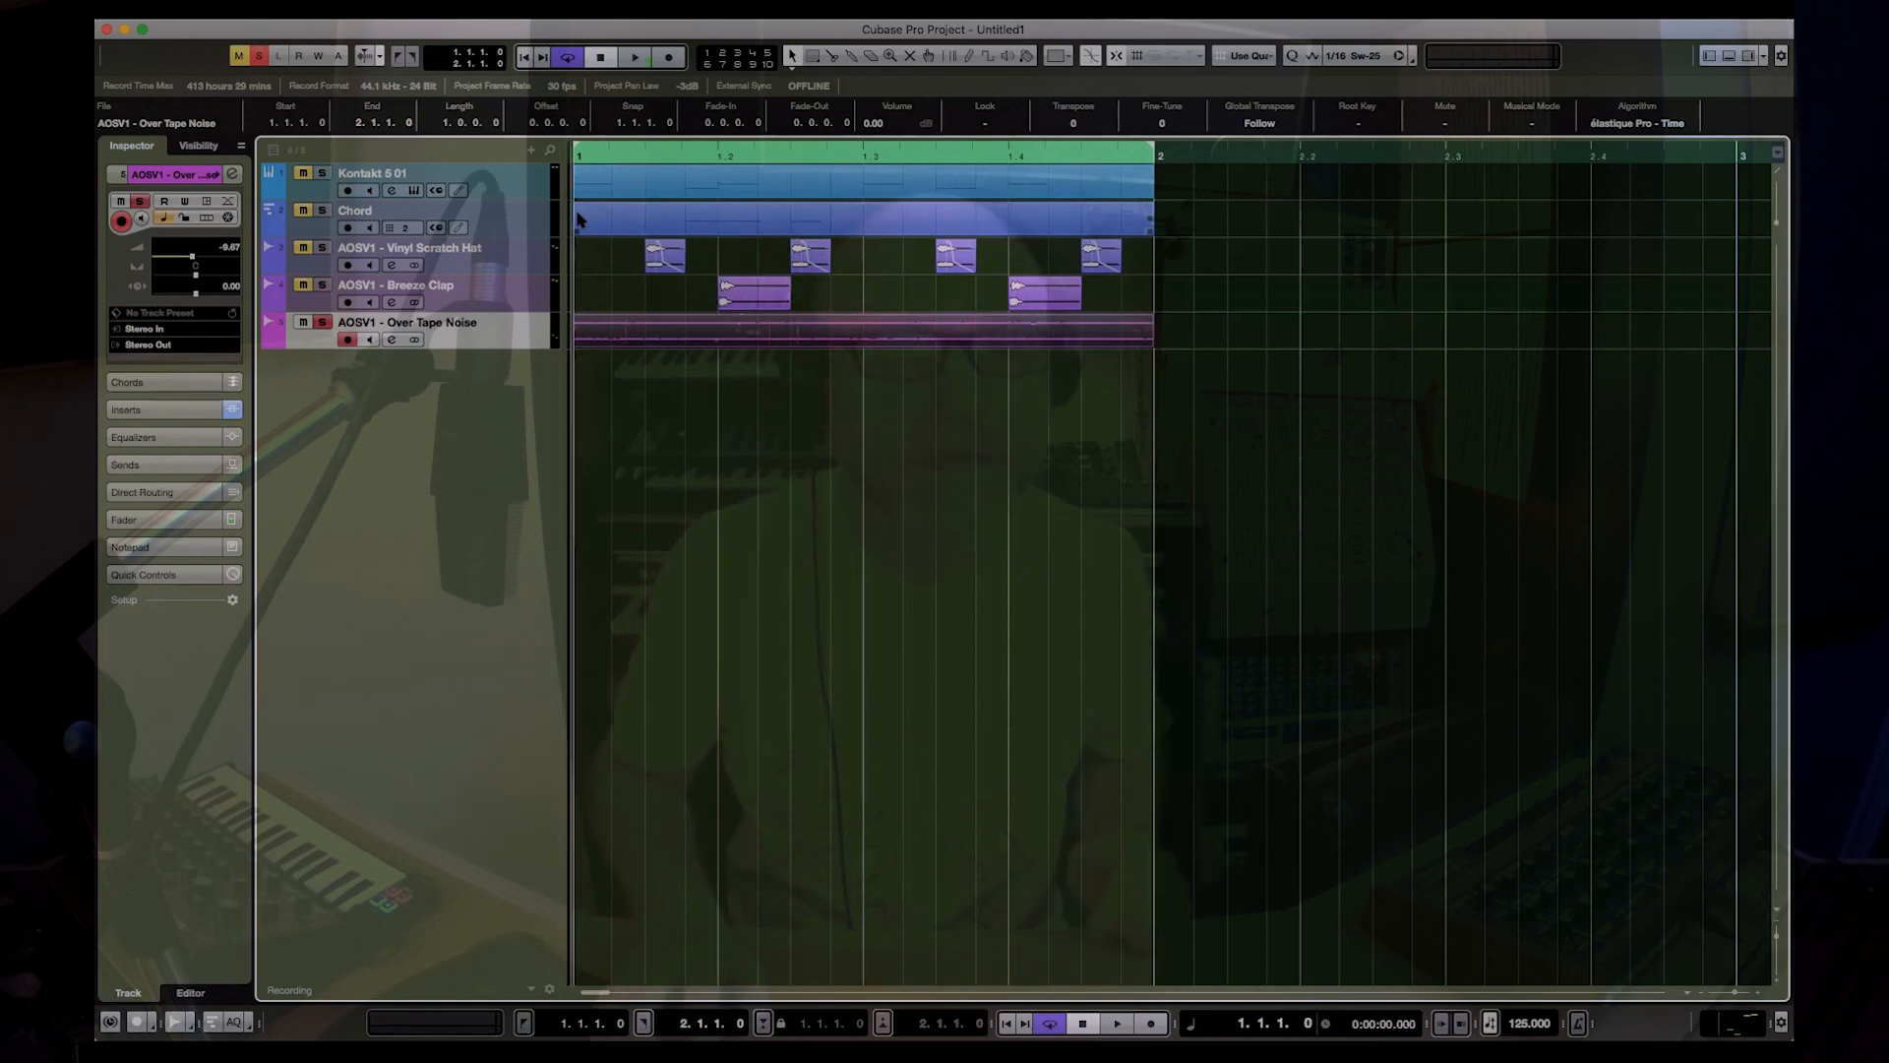
key("space")
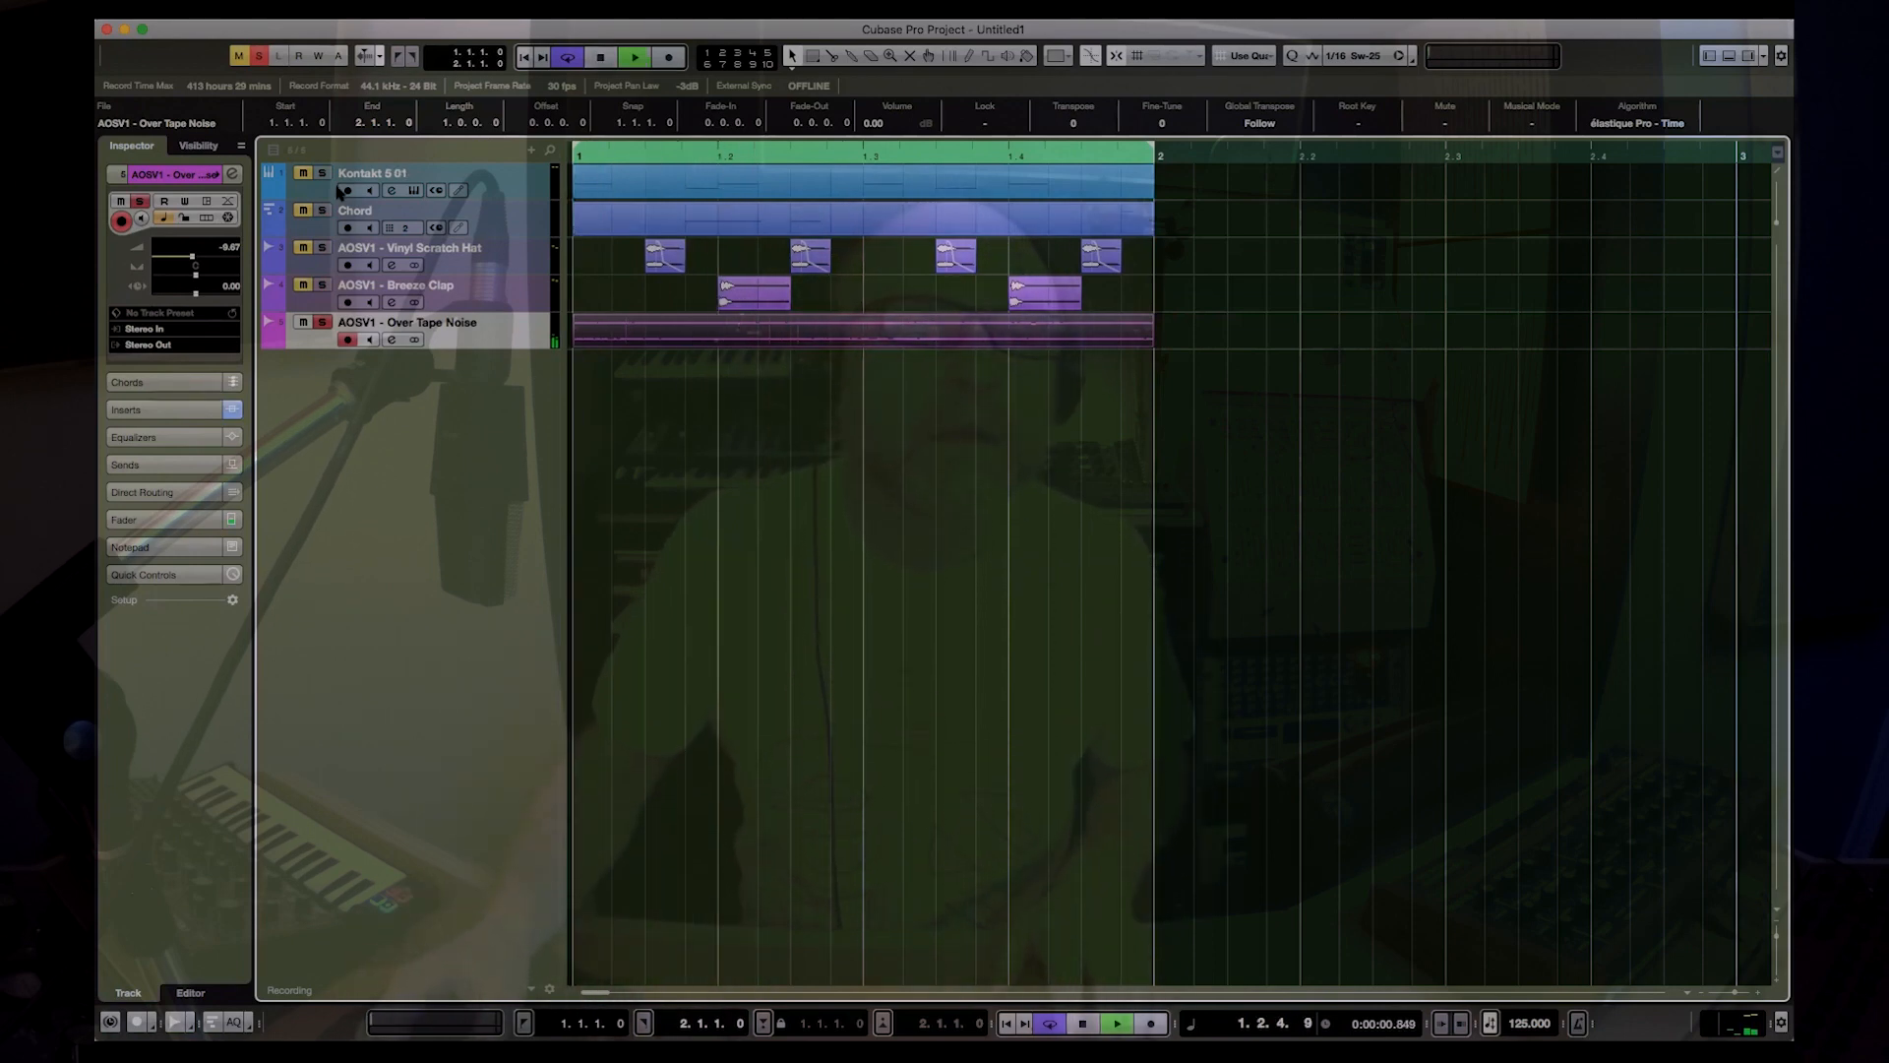
Step: Add the Kontakt 5 01 and Chord tracks to the solo and play them together with the tape noise
key("space")
key("period")
key("space")
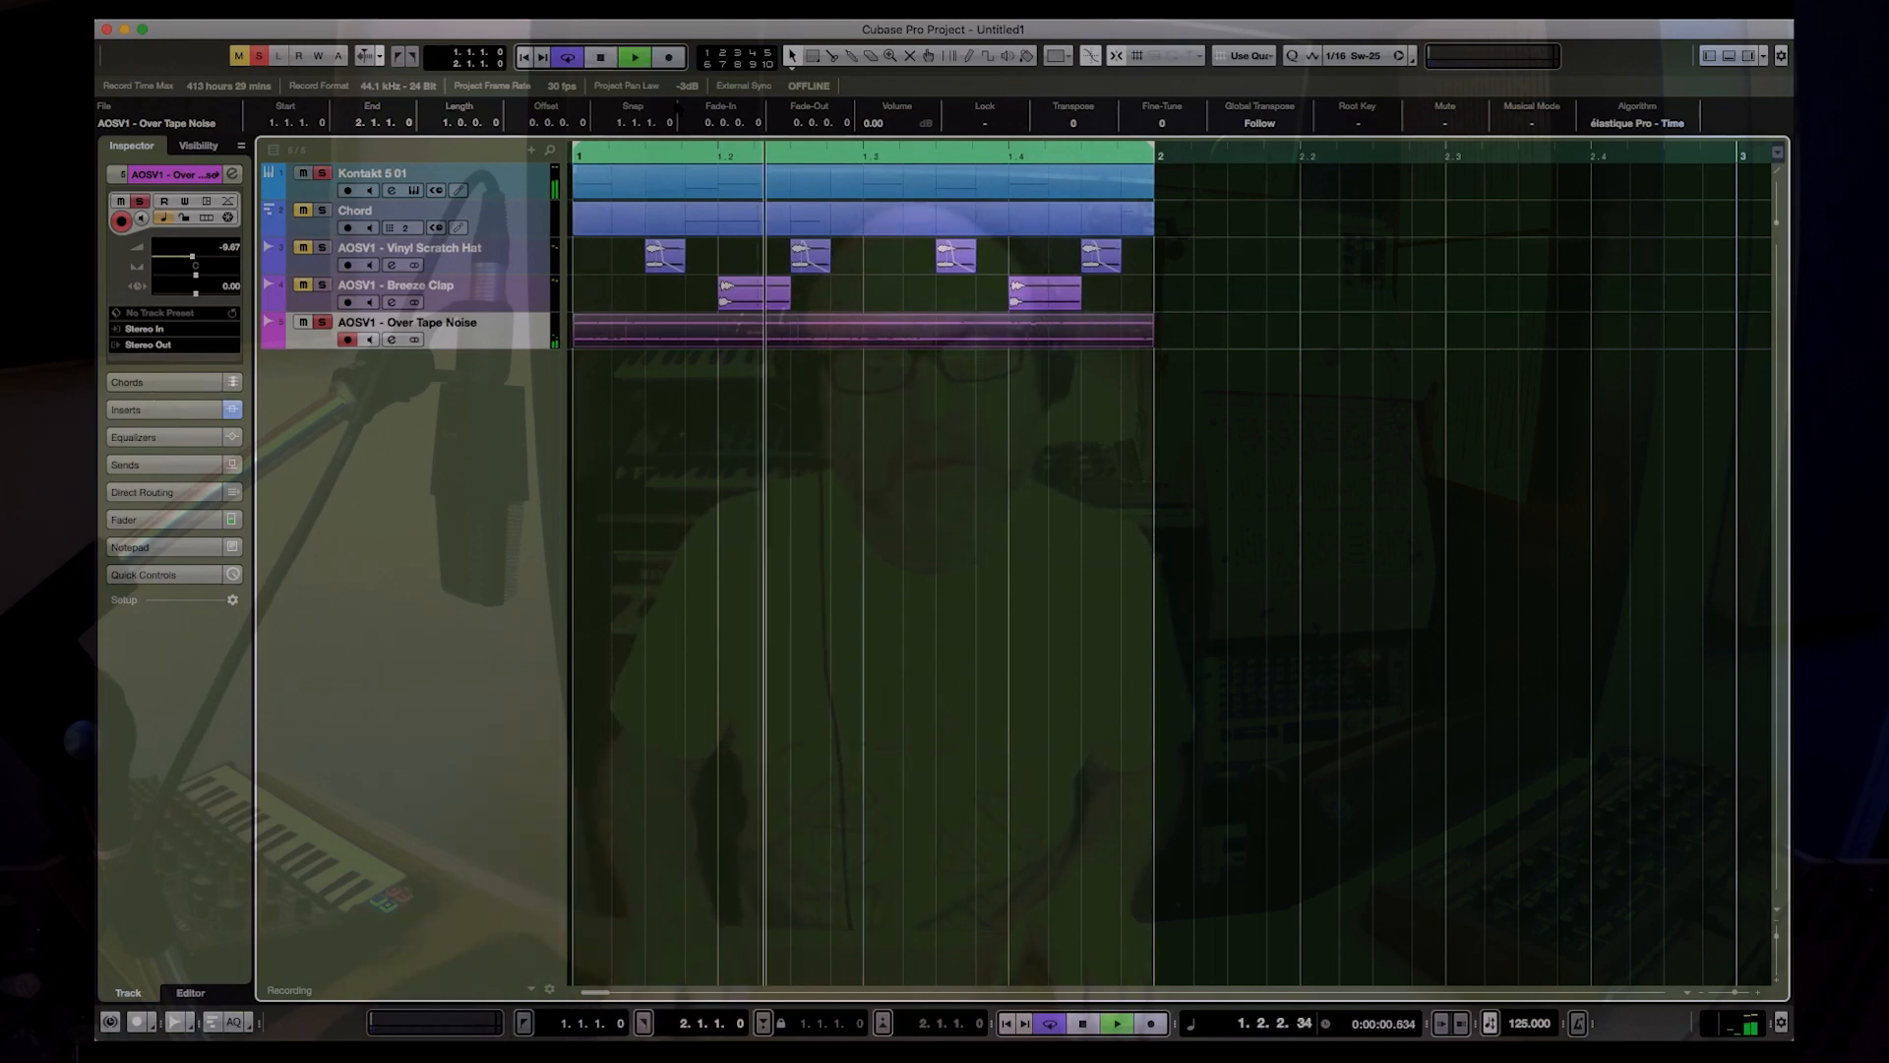
key("space")
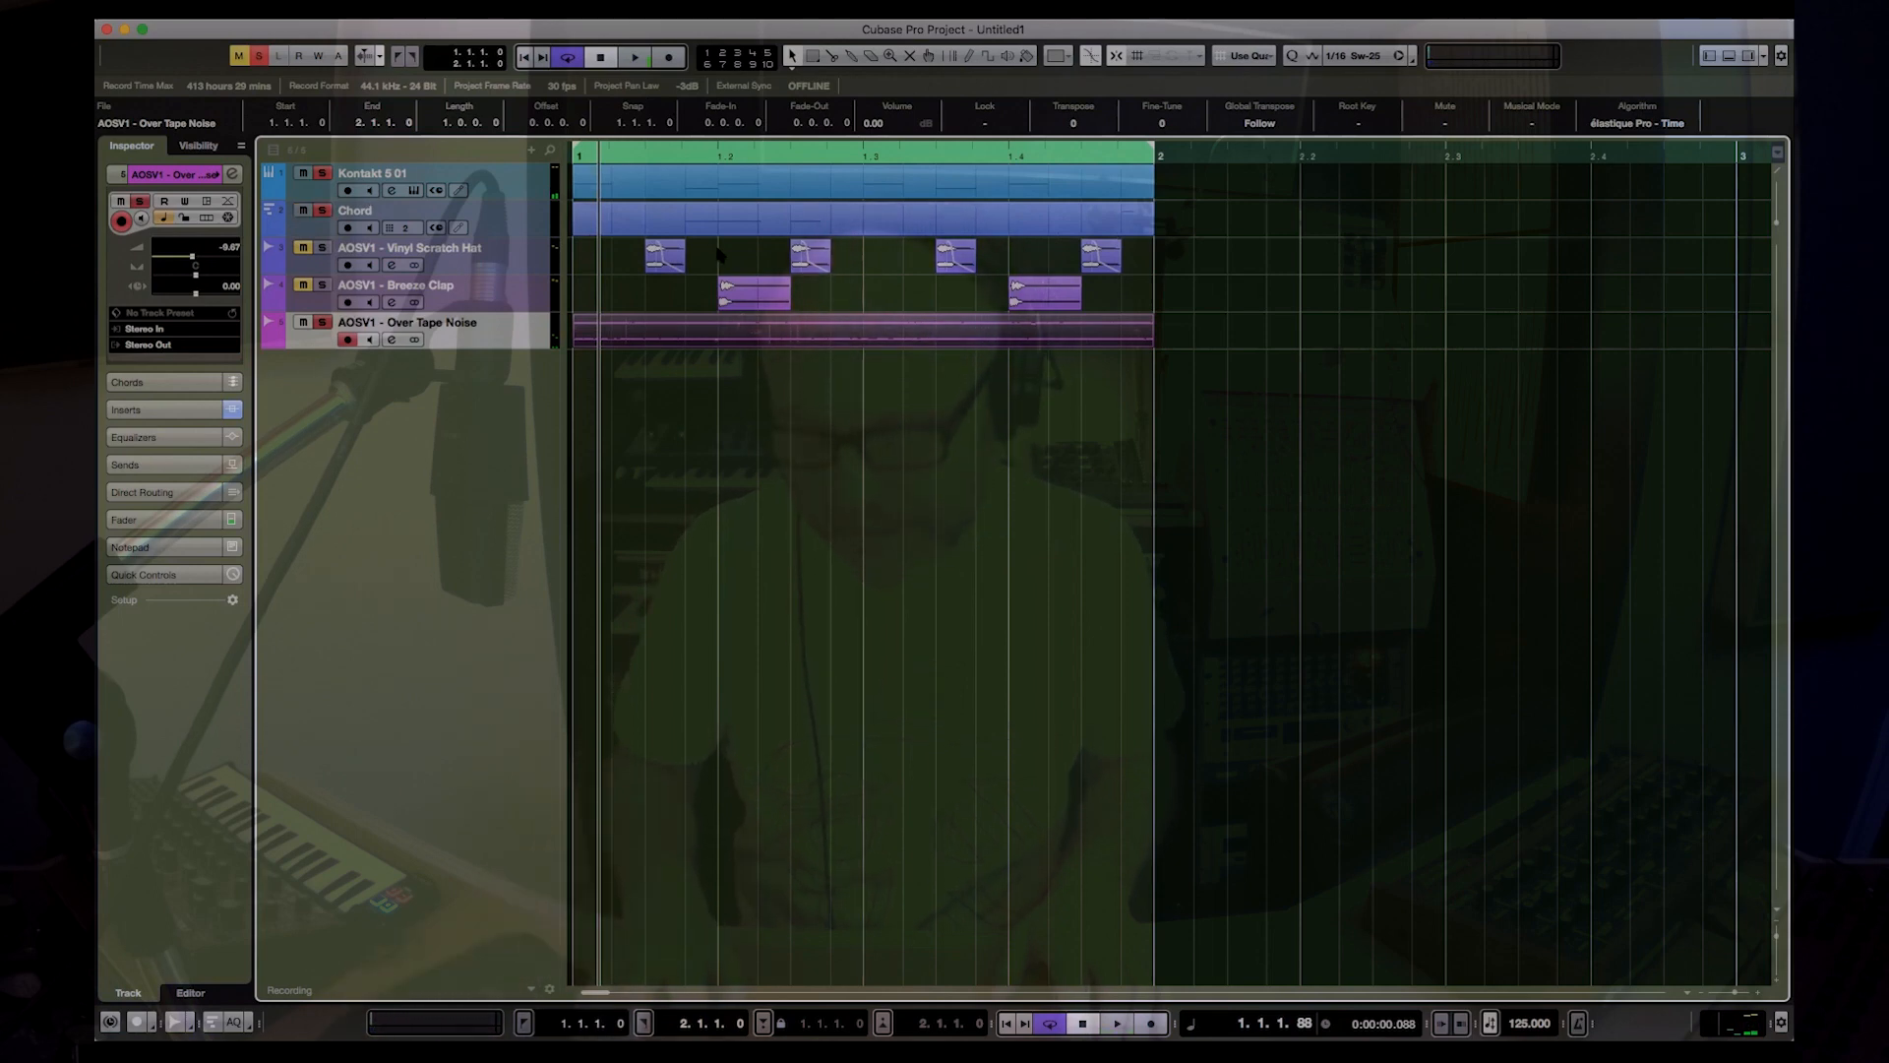
Step: Bring the Vinyl Scratch Hat and Breeze Clap tracks back in and play the full loop from bar 1
key("Home")
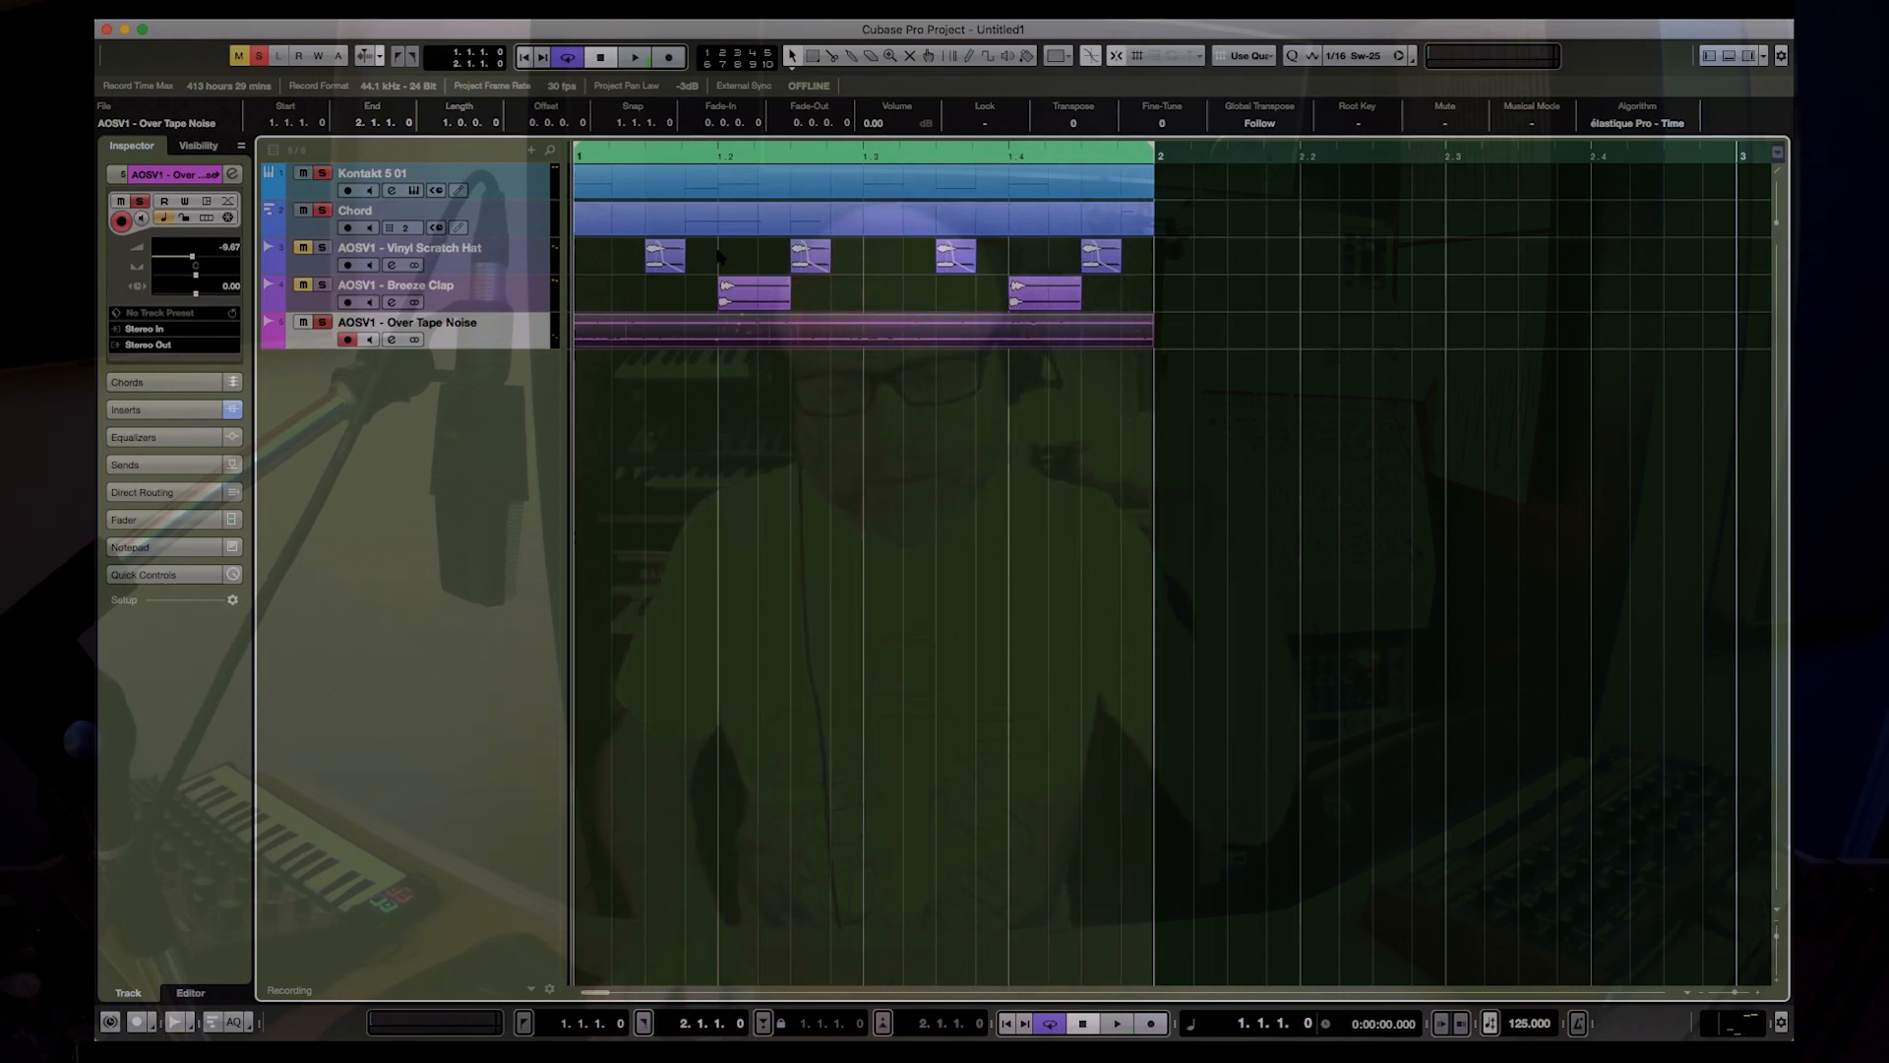
key("space")
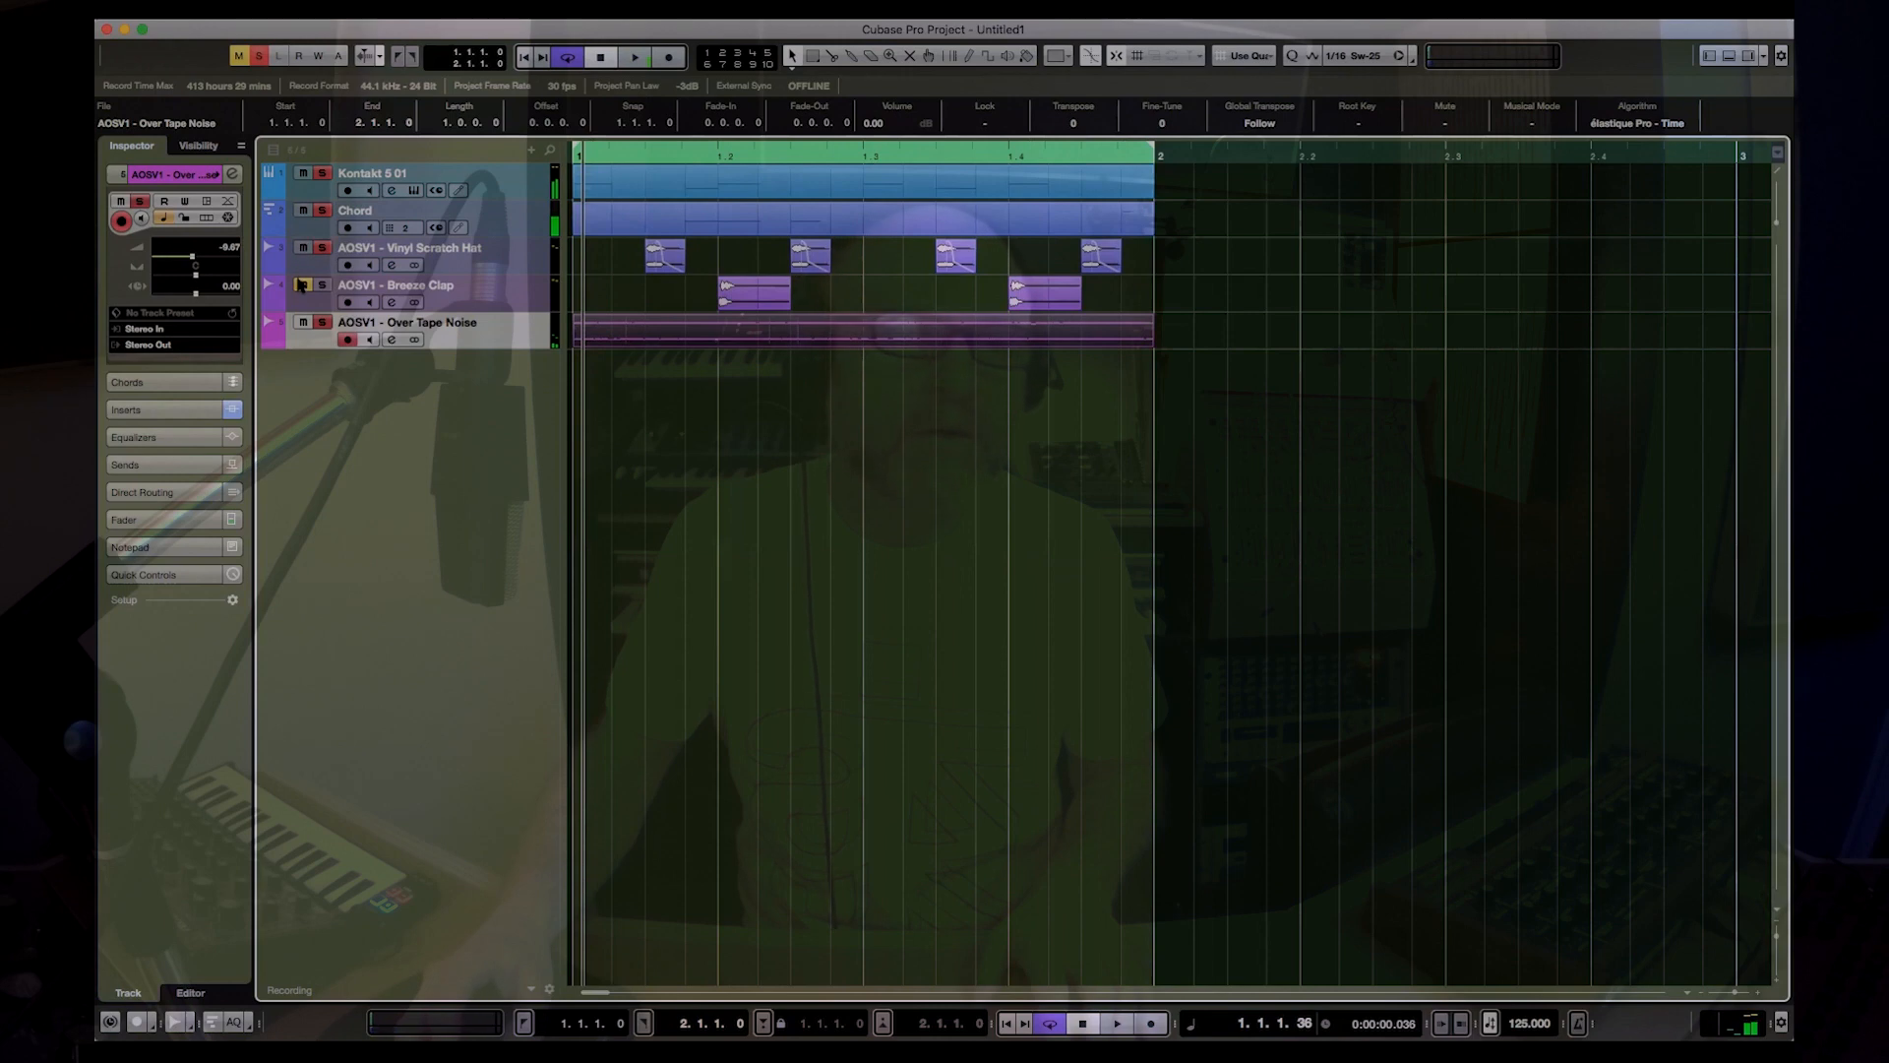
left_click(302, 286)
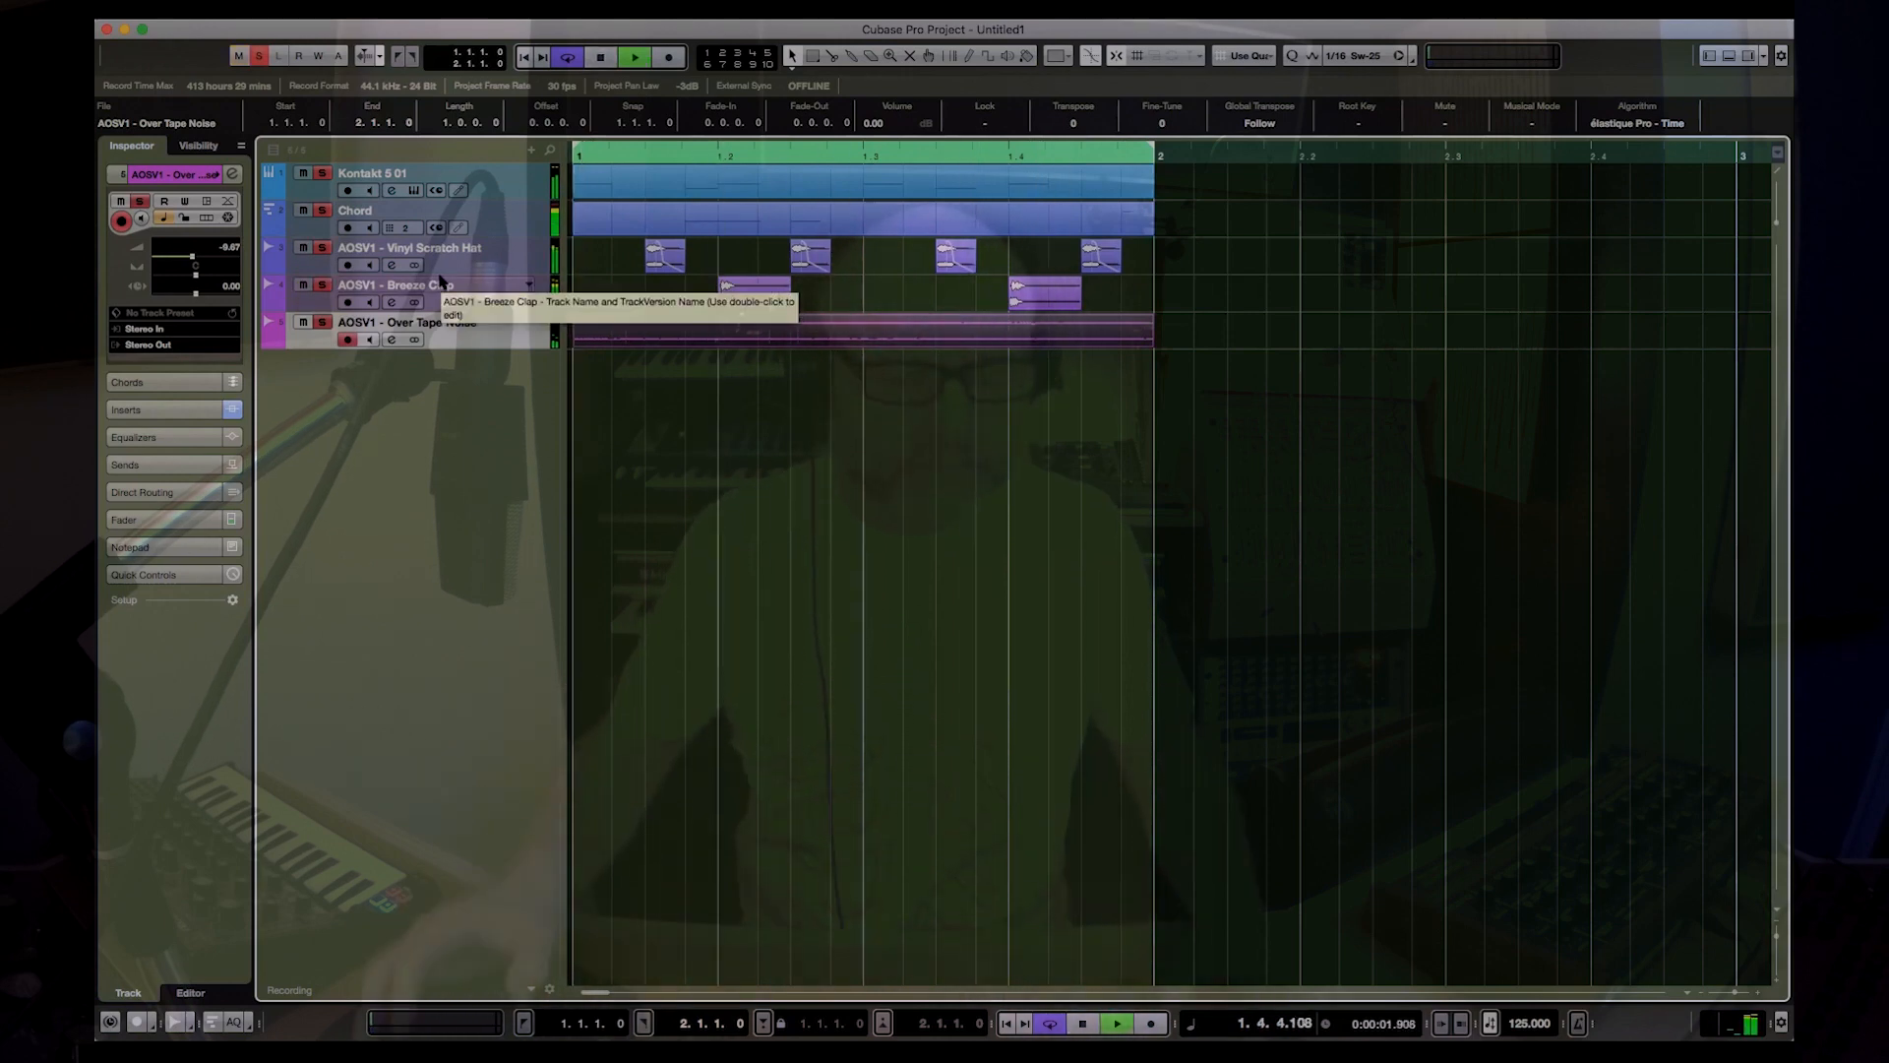
key("space")
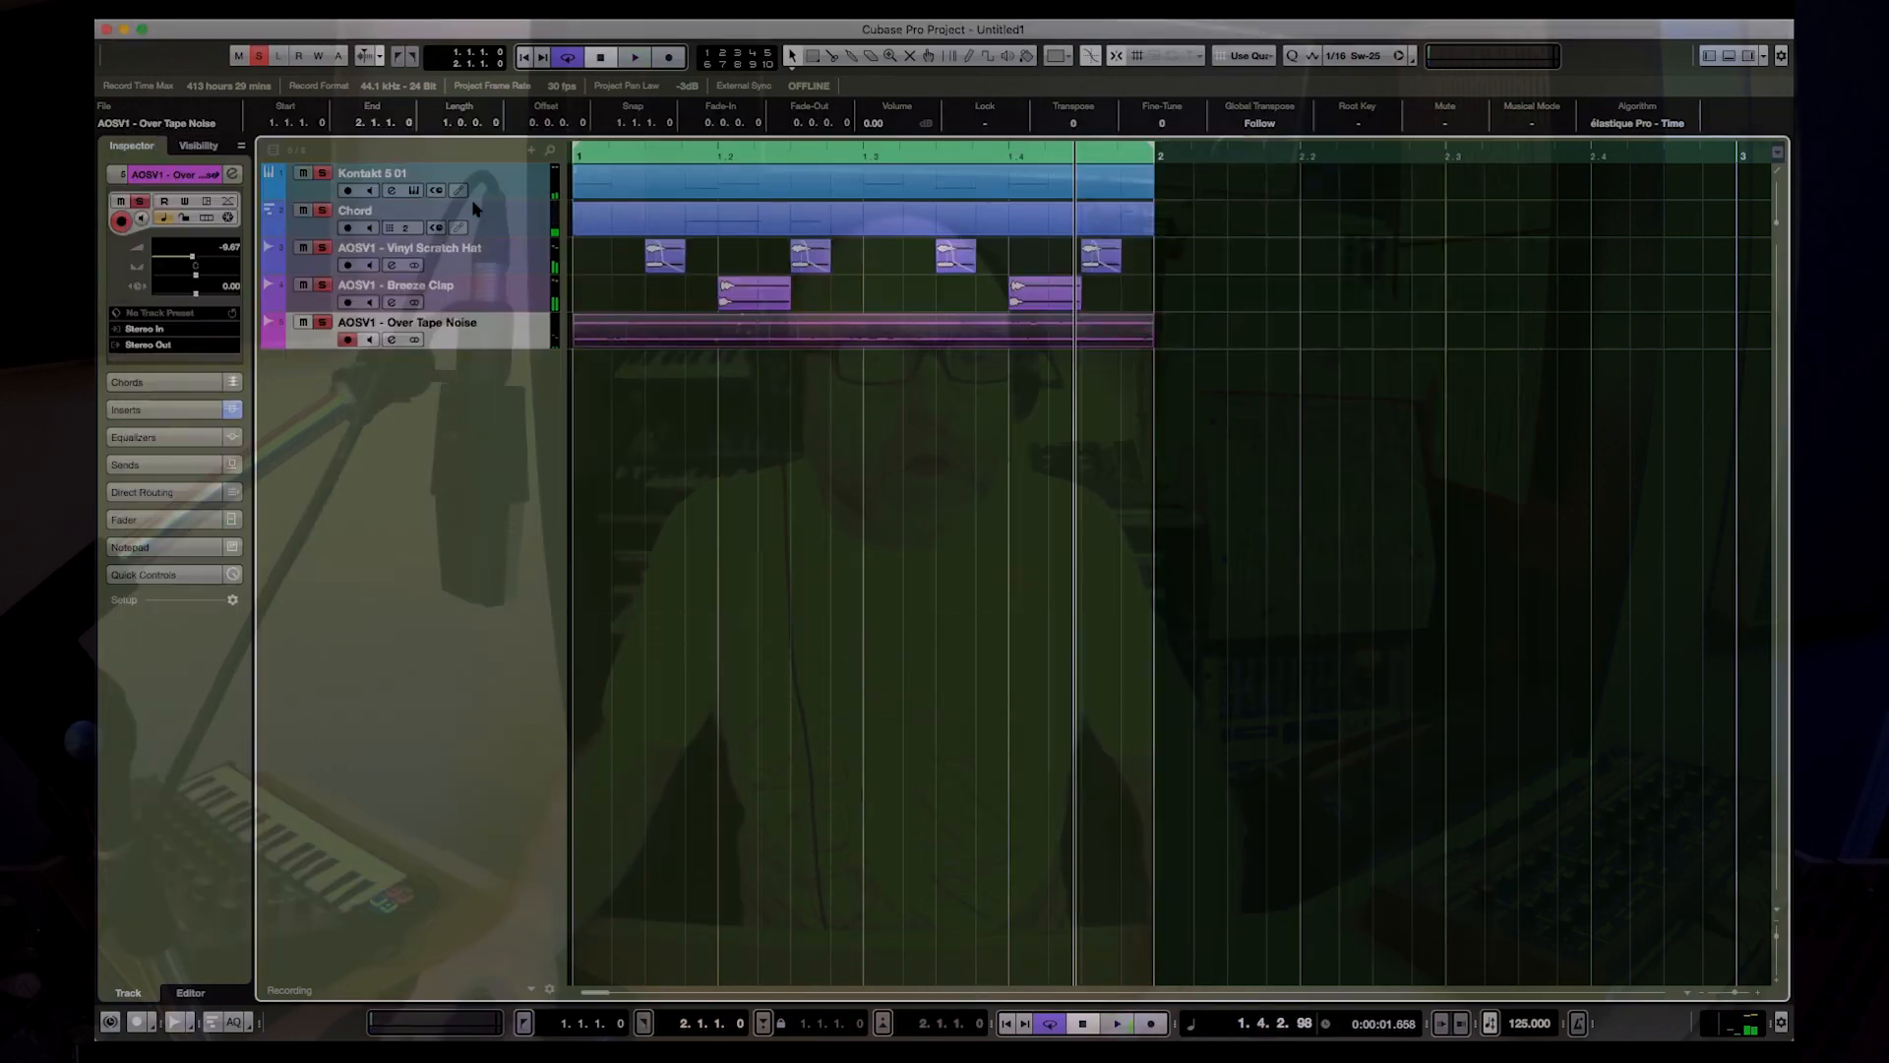
Step: Add a Lo-Fi effect to the first instrument insert slot of Kontakt's Up Piano Chord Stab and play the loop
left_click(492, 212)
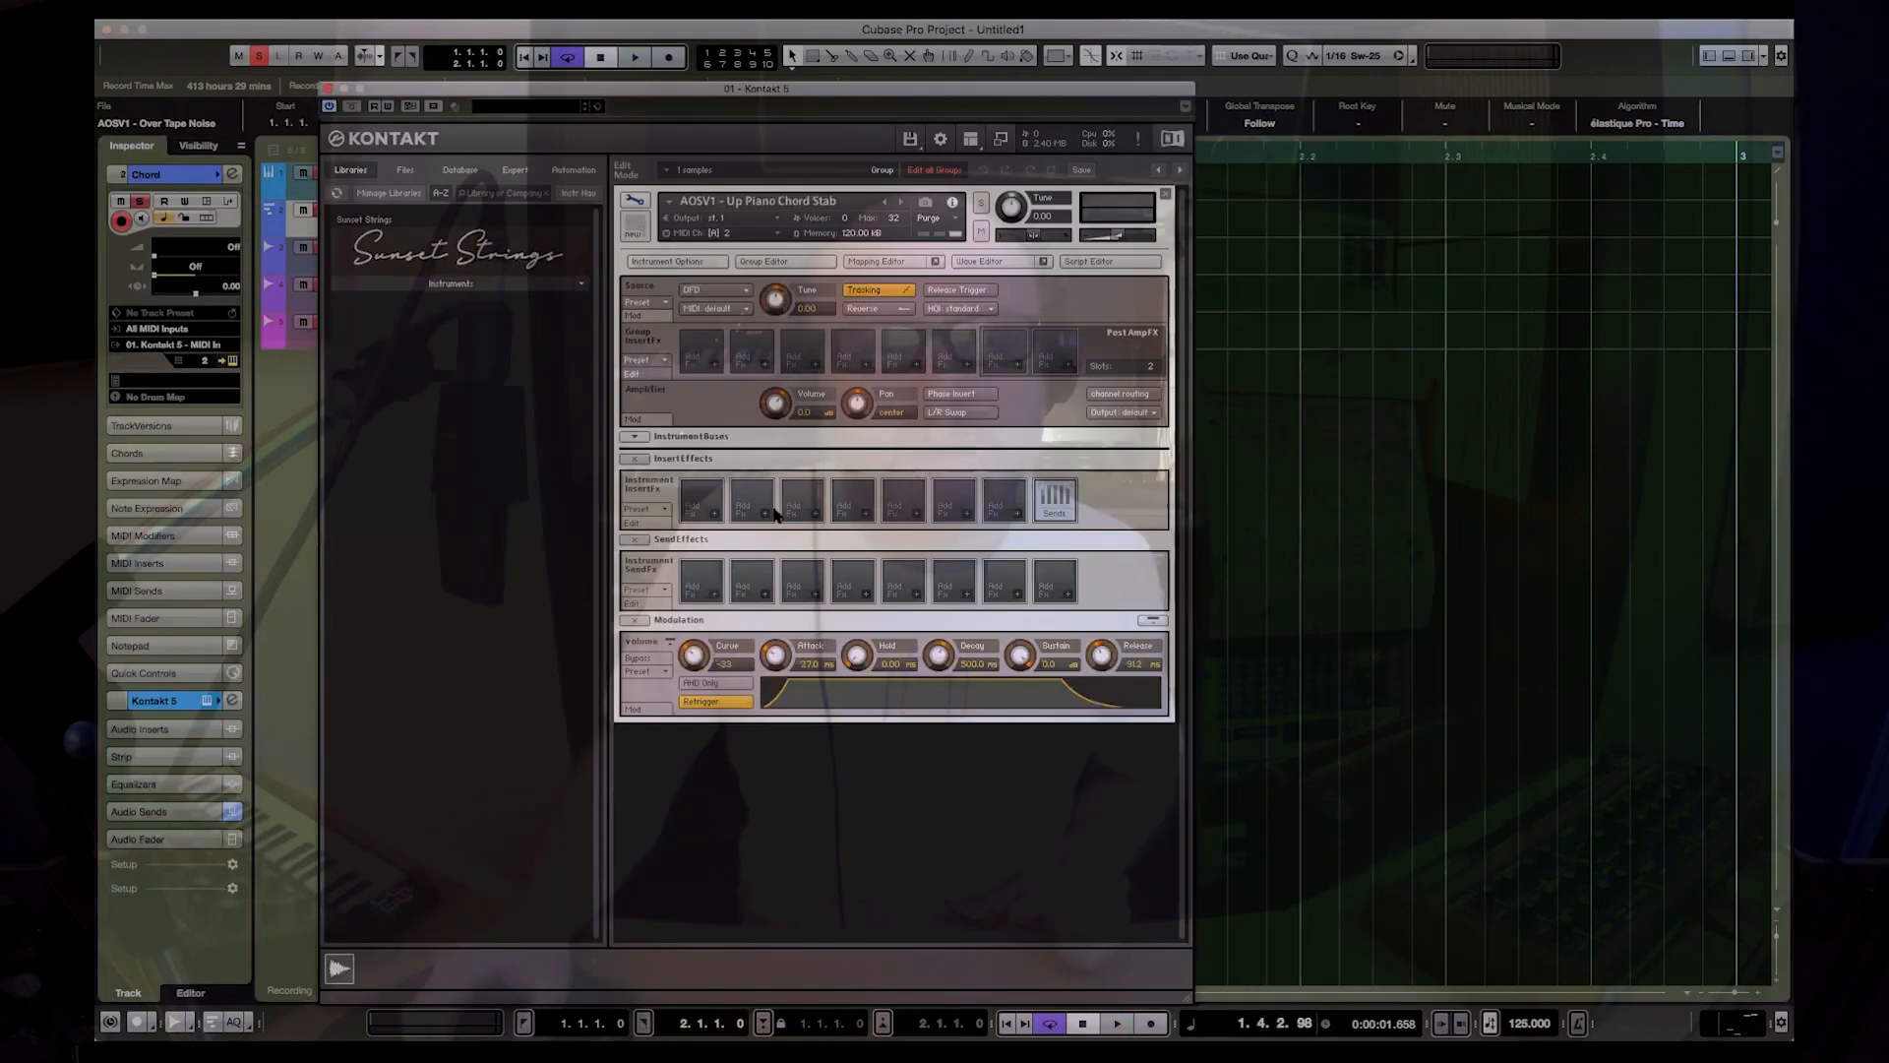
mouse_move(746, 560)
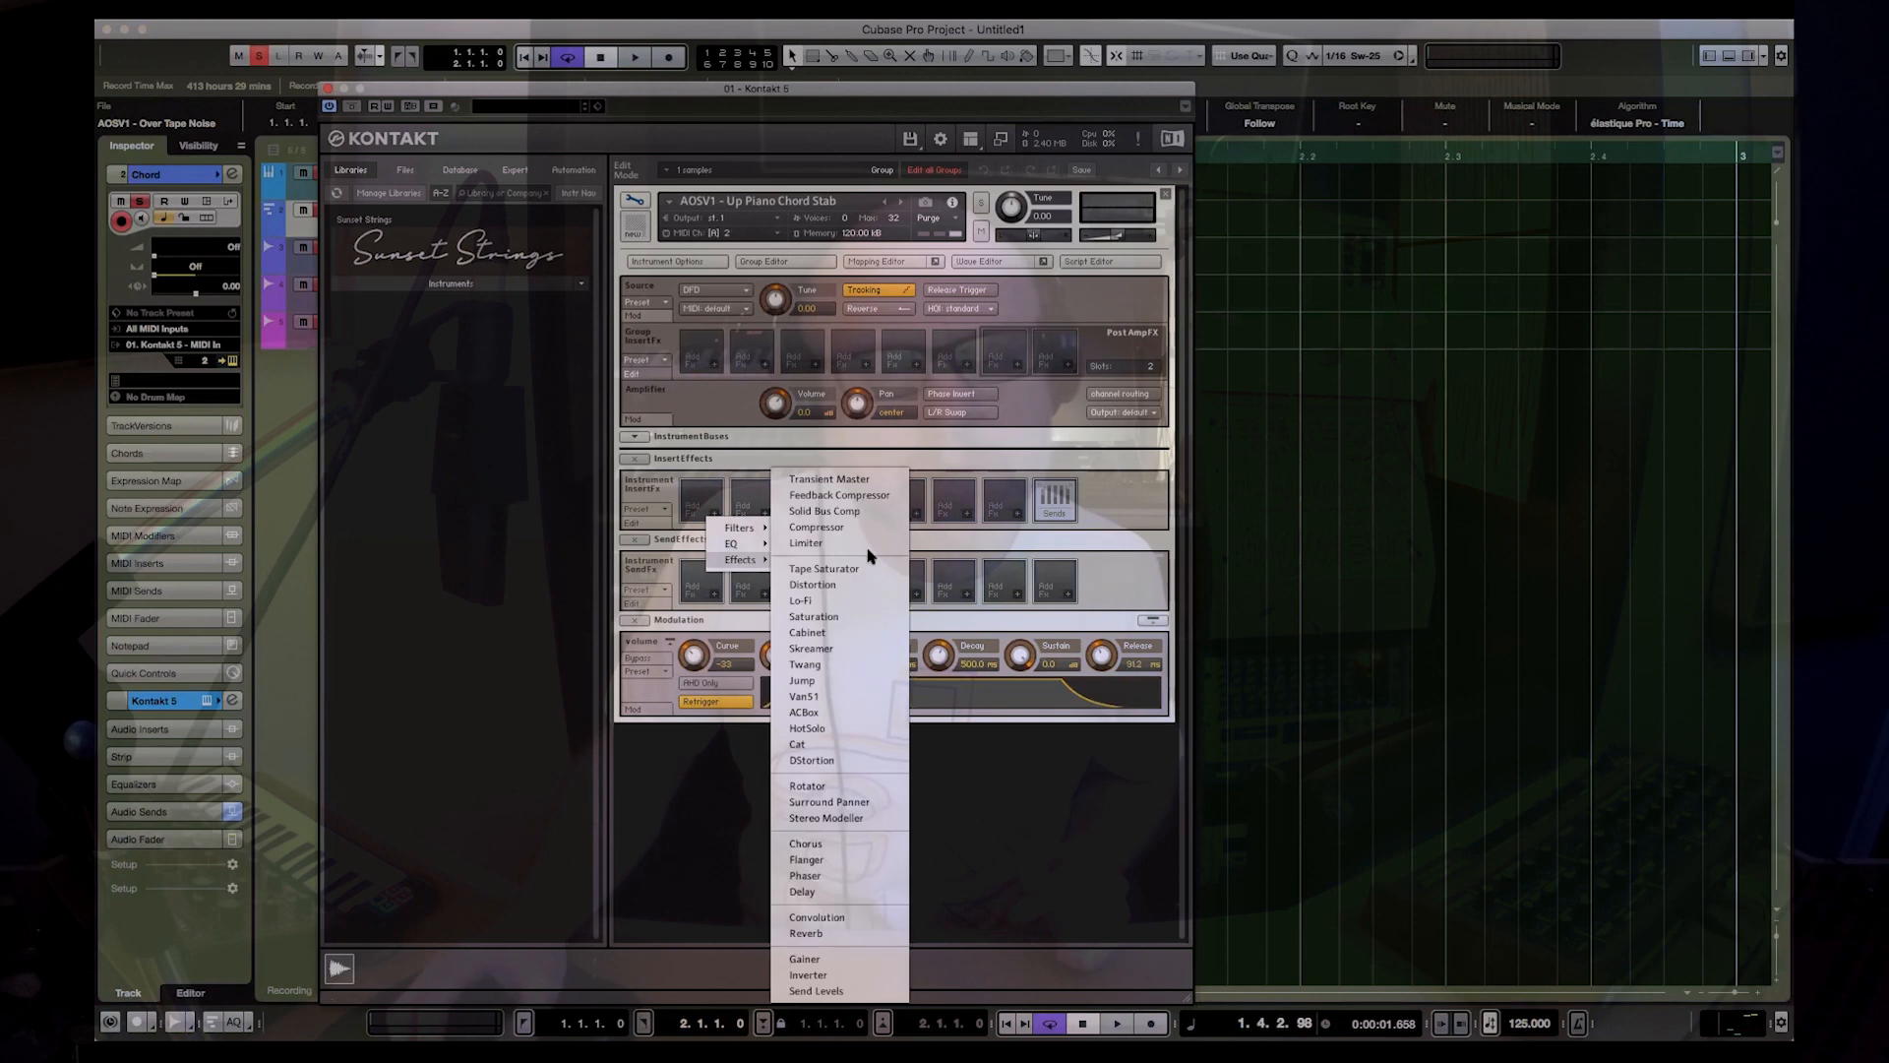
left_click(802, 600)
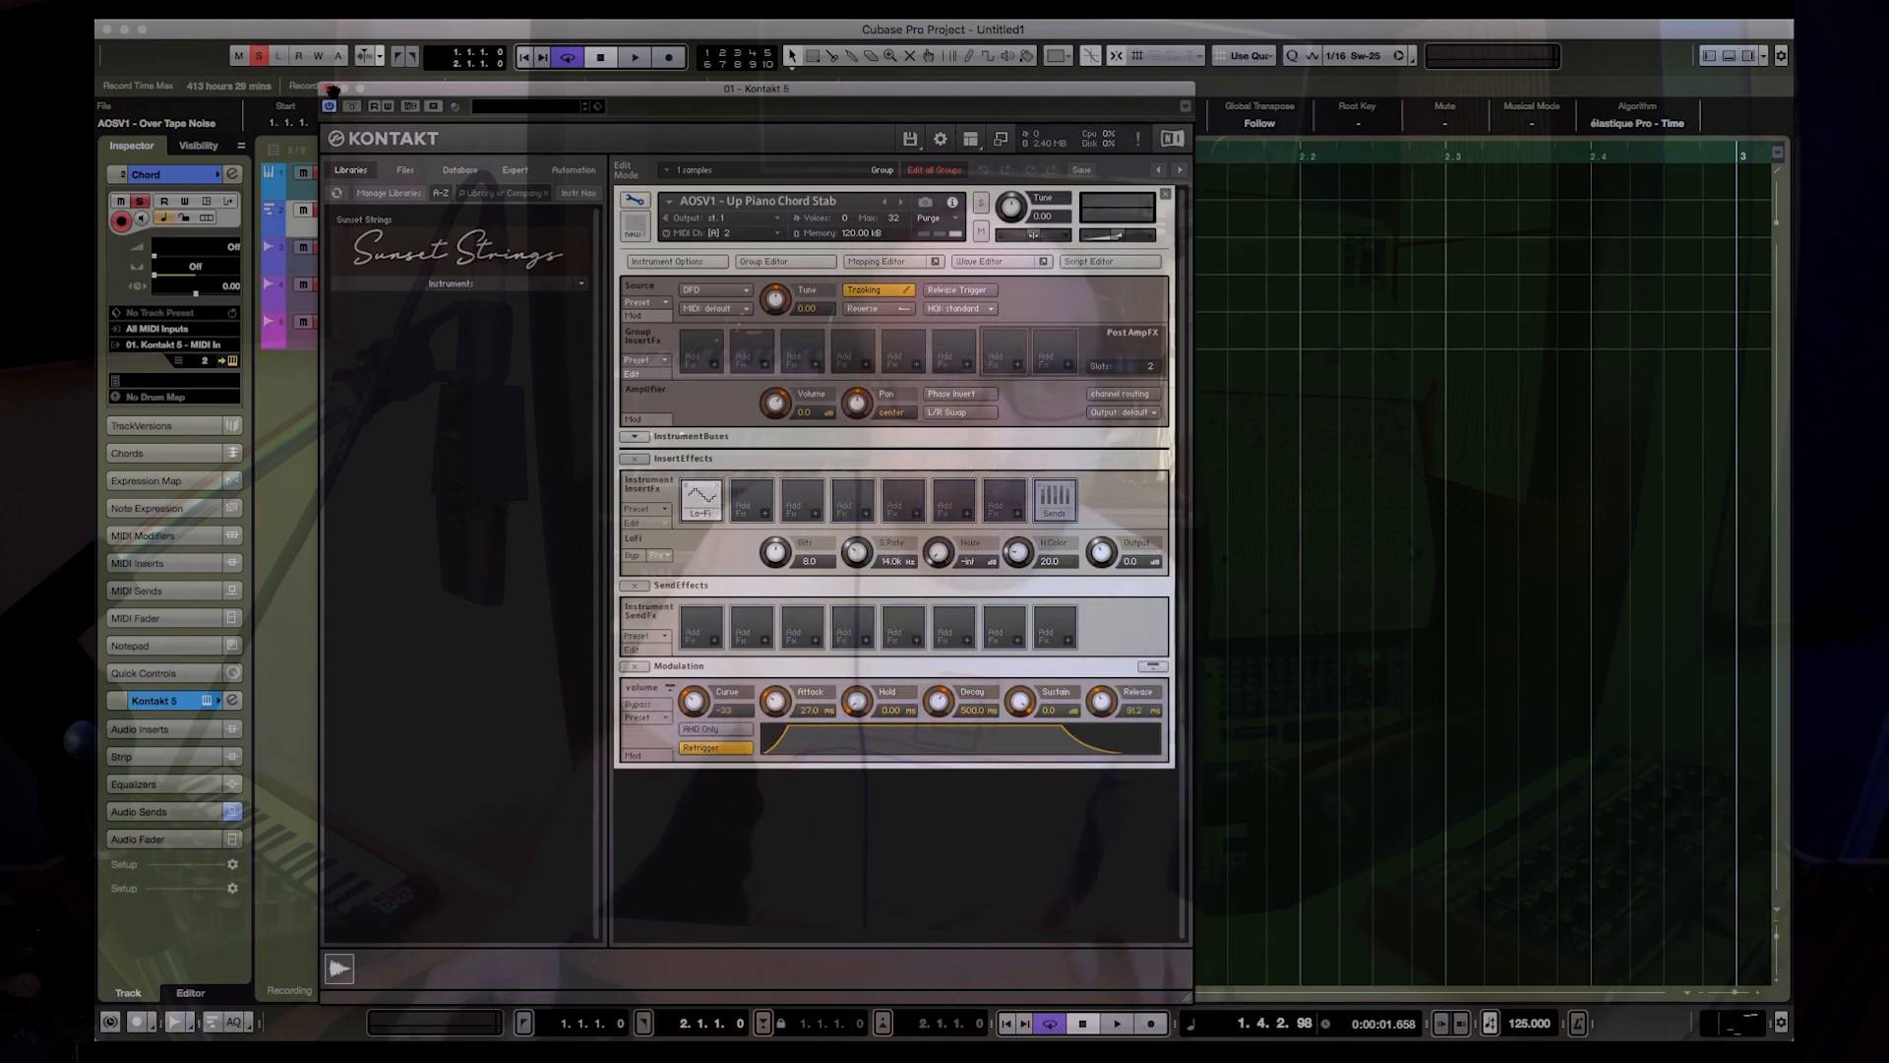
left_click(328, 88)
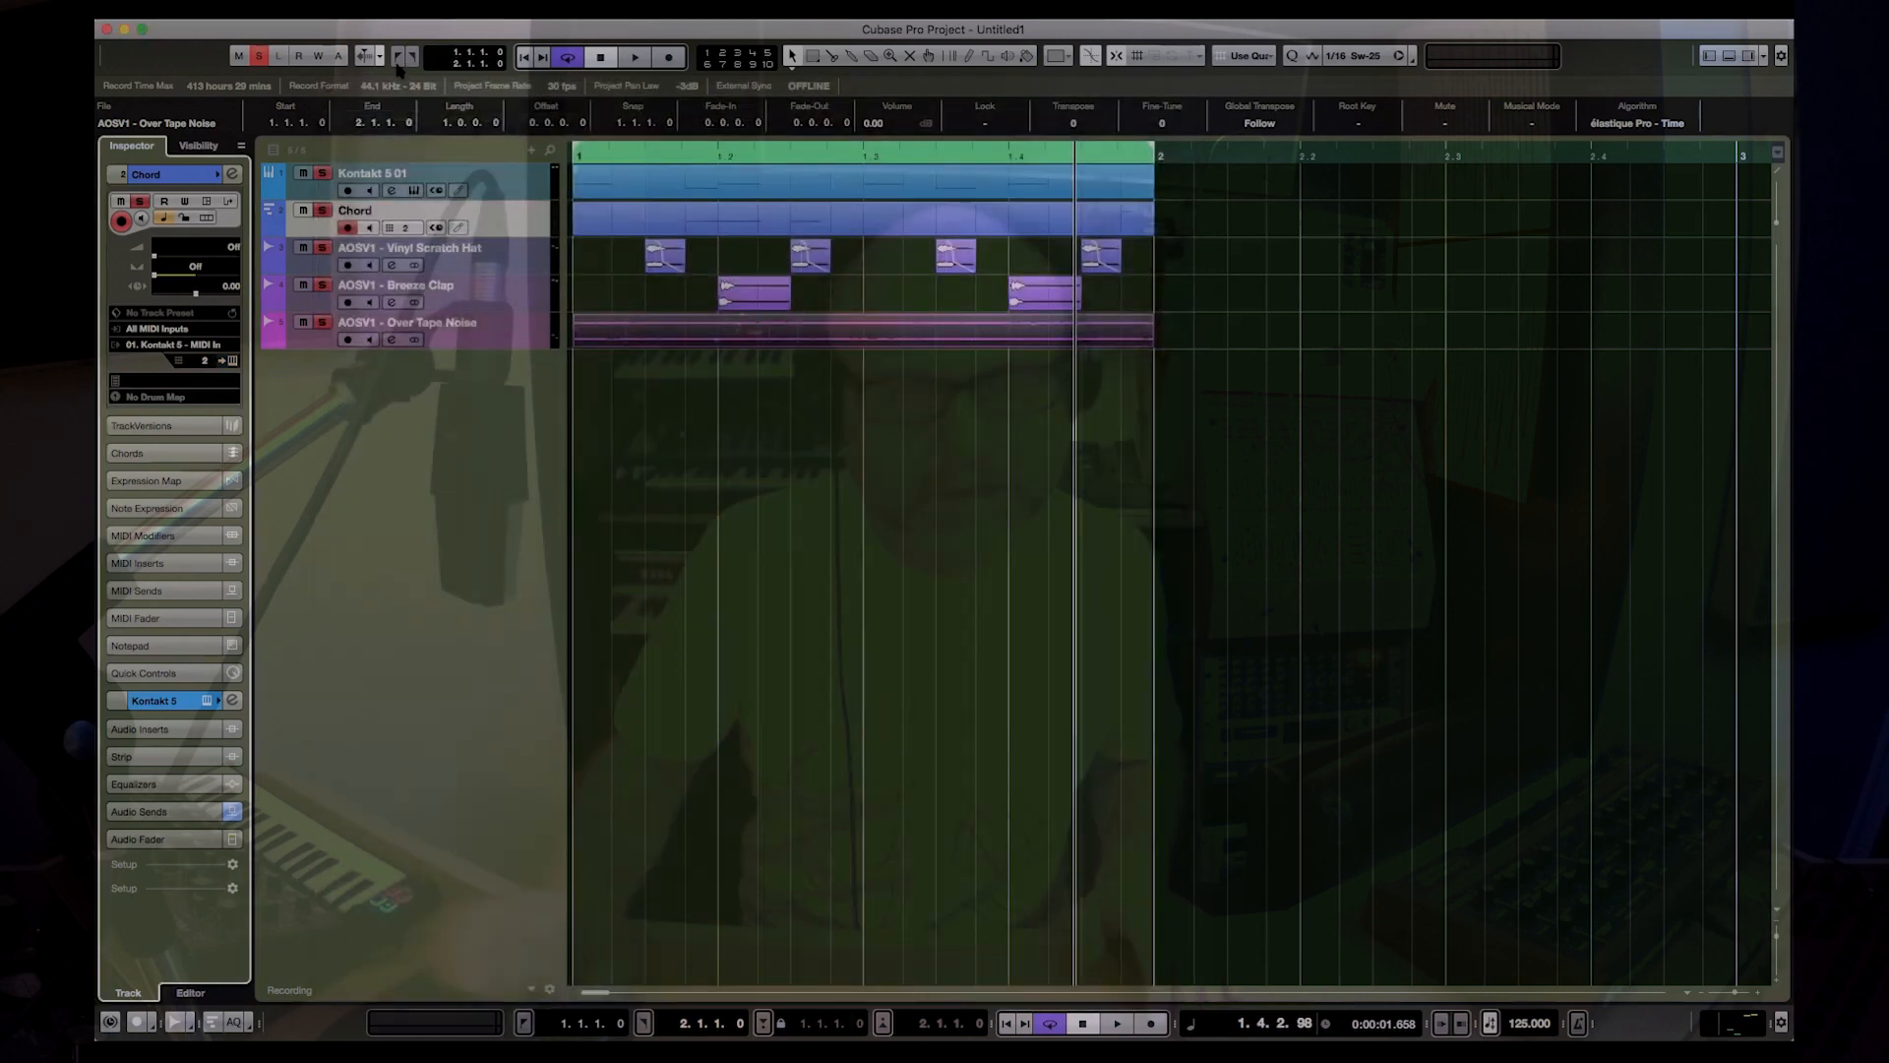
left_click(398, 63)
key("space")
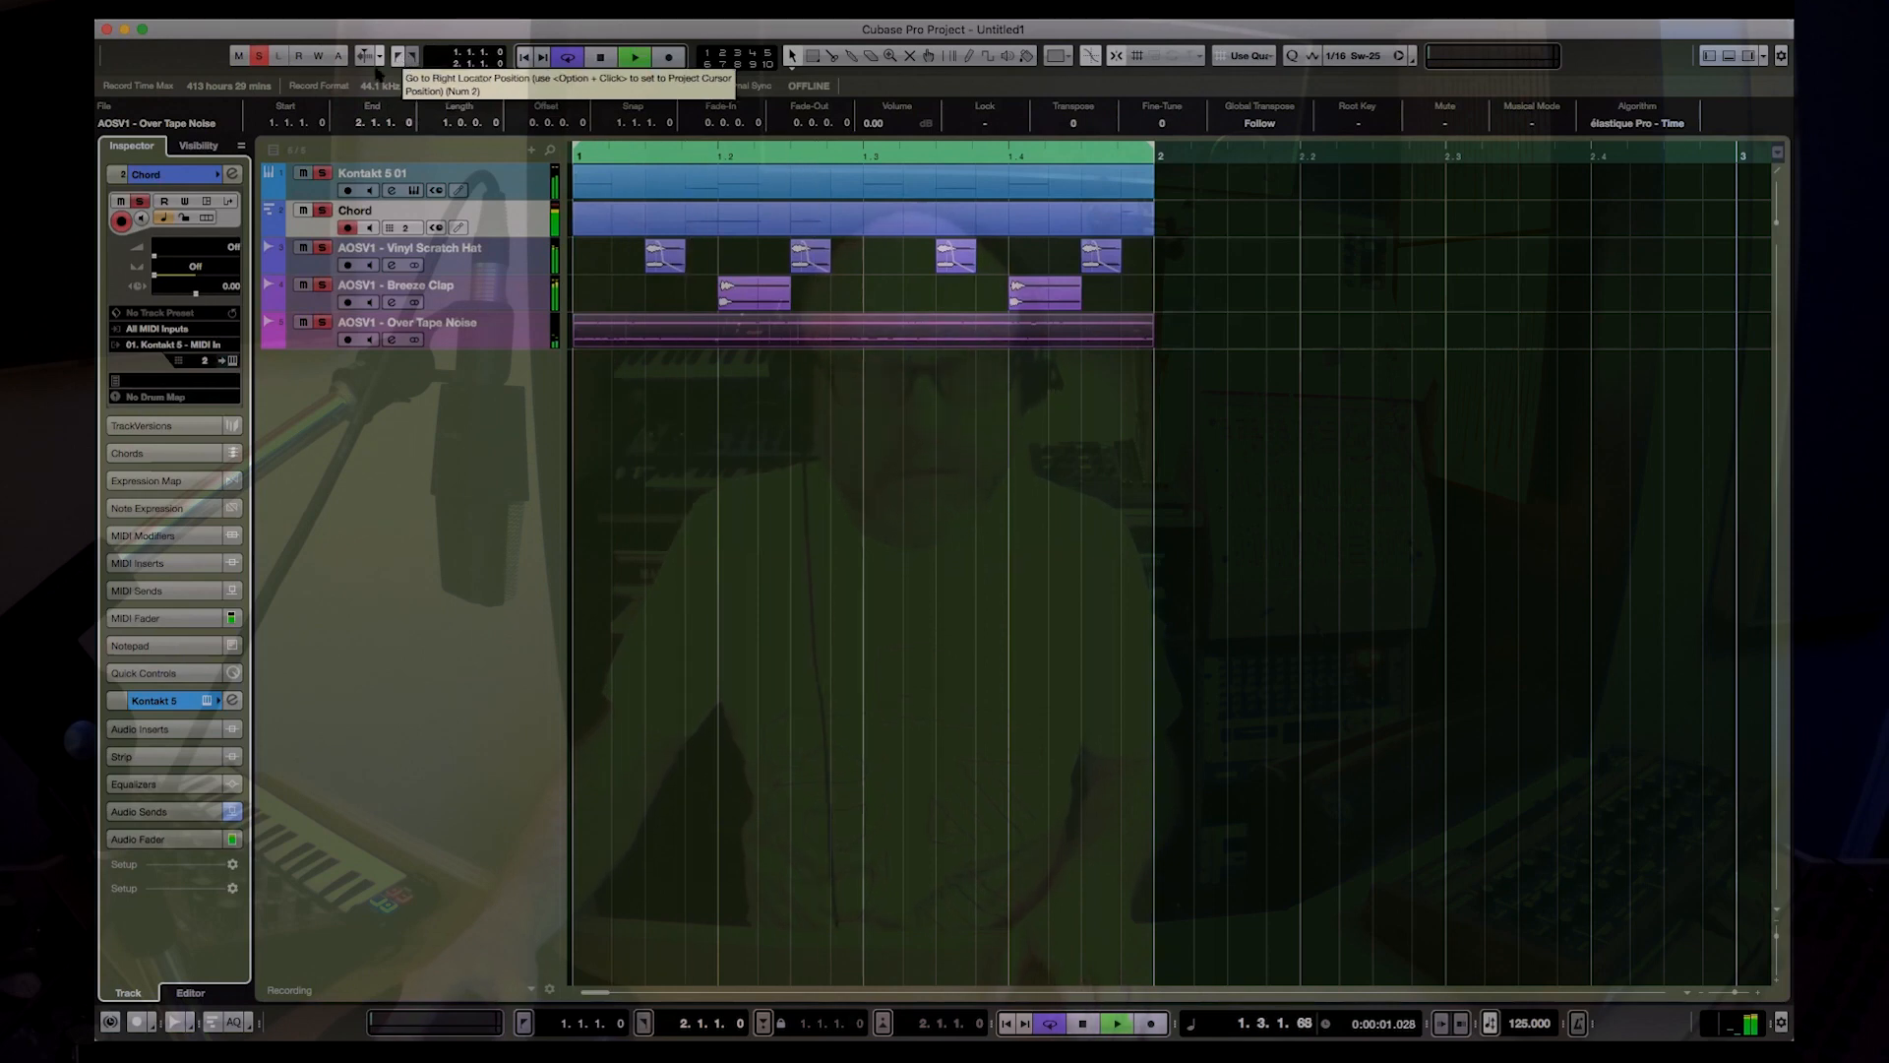
key("space")
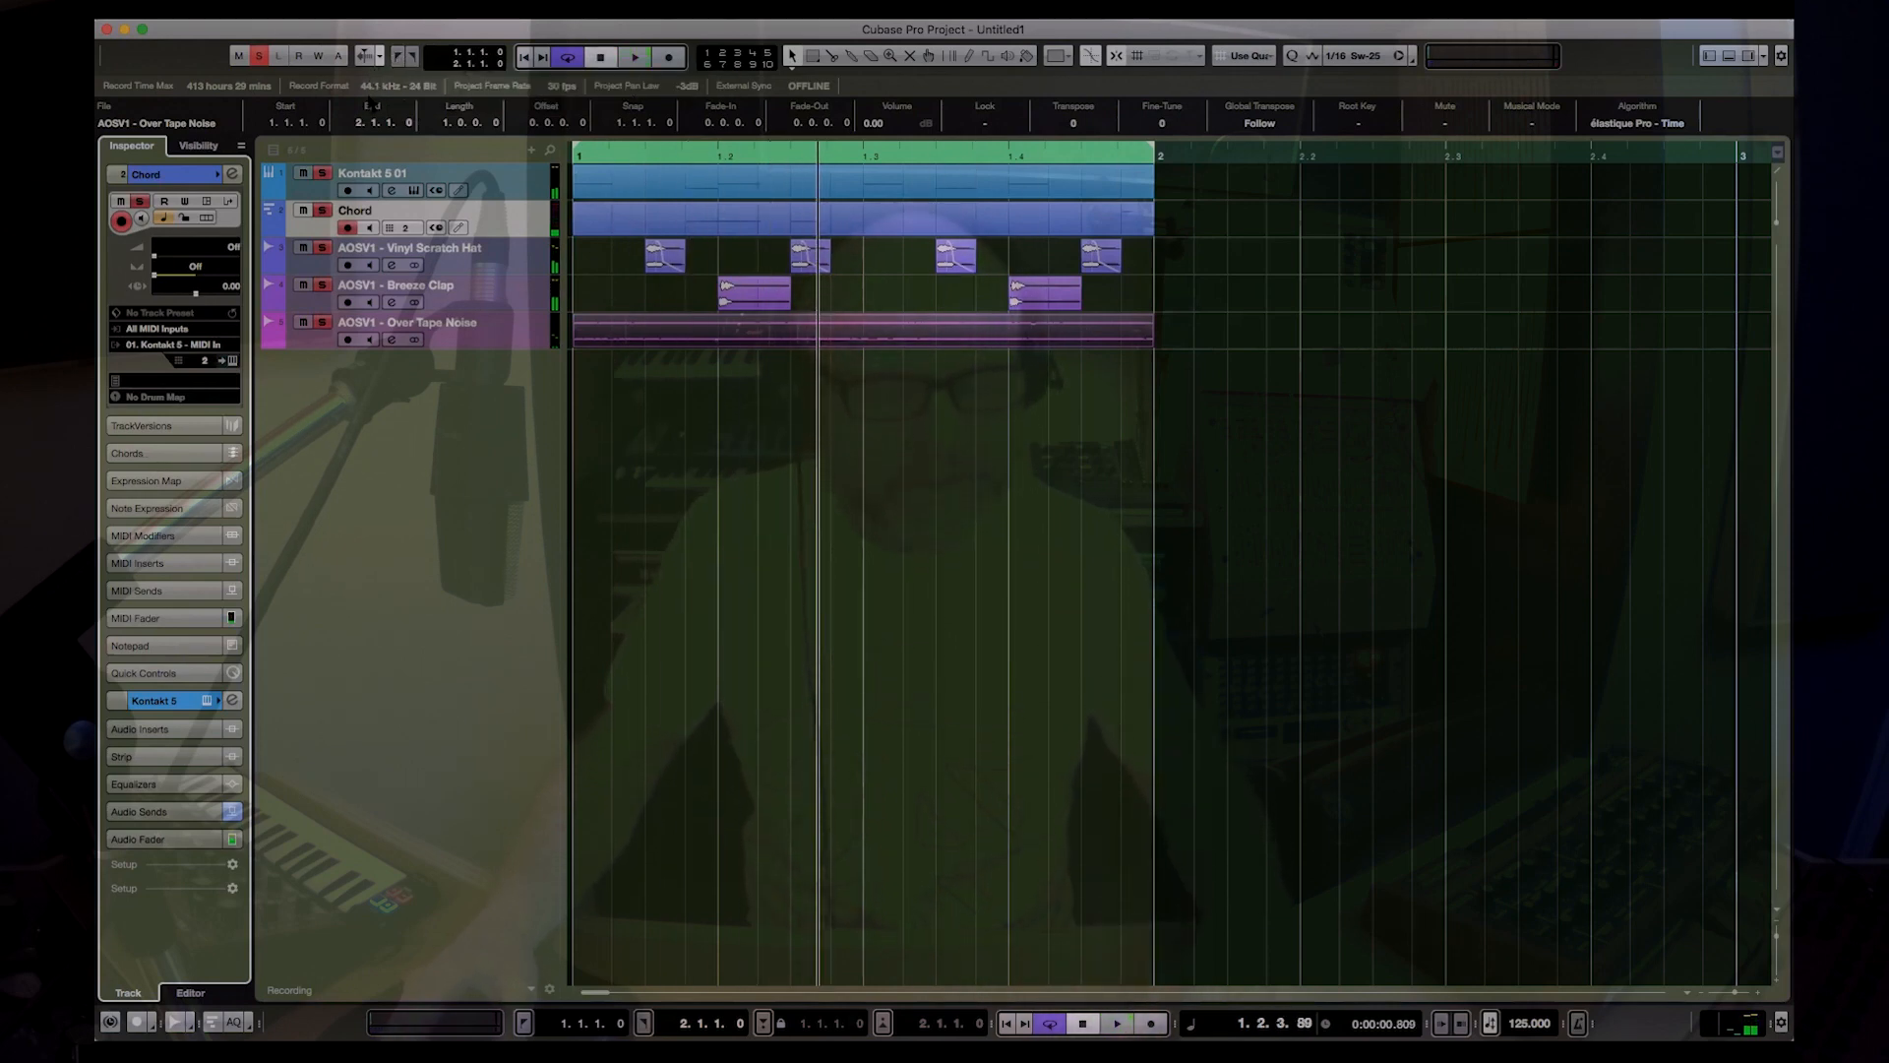
Step: Add a Delay effect after Lo-Fi in the instrument insert effects of Kontakt's Up Piano Chord Stab
key("F3")
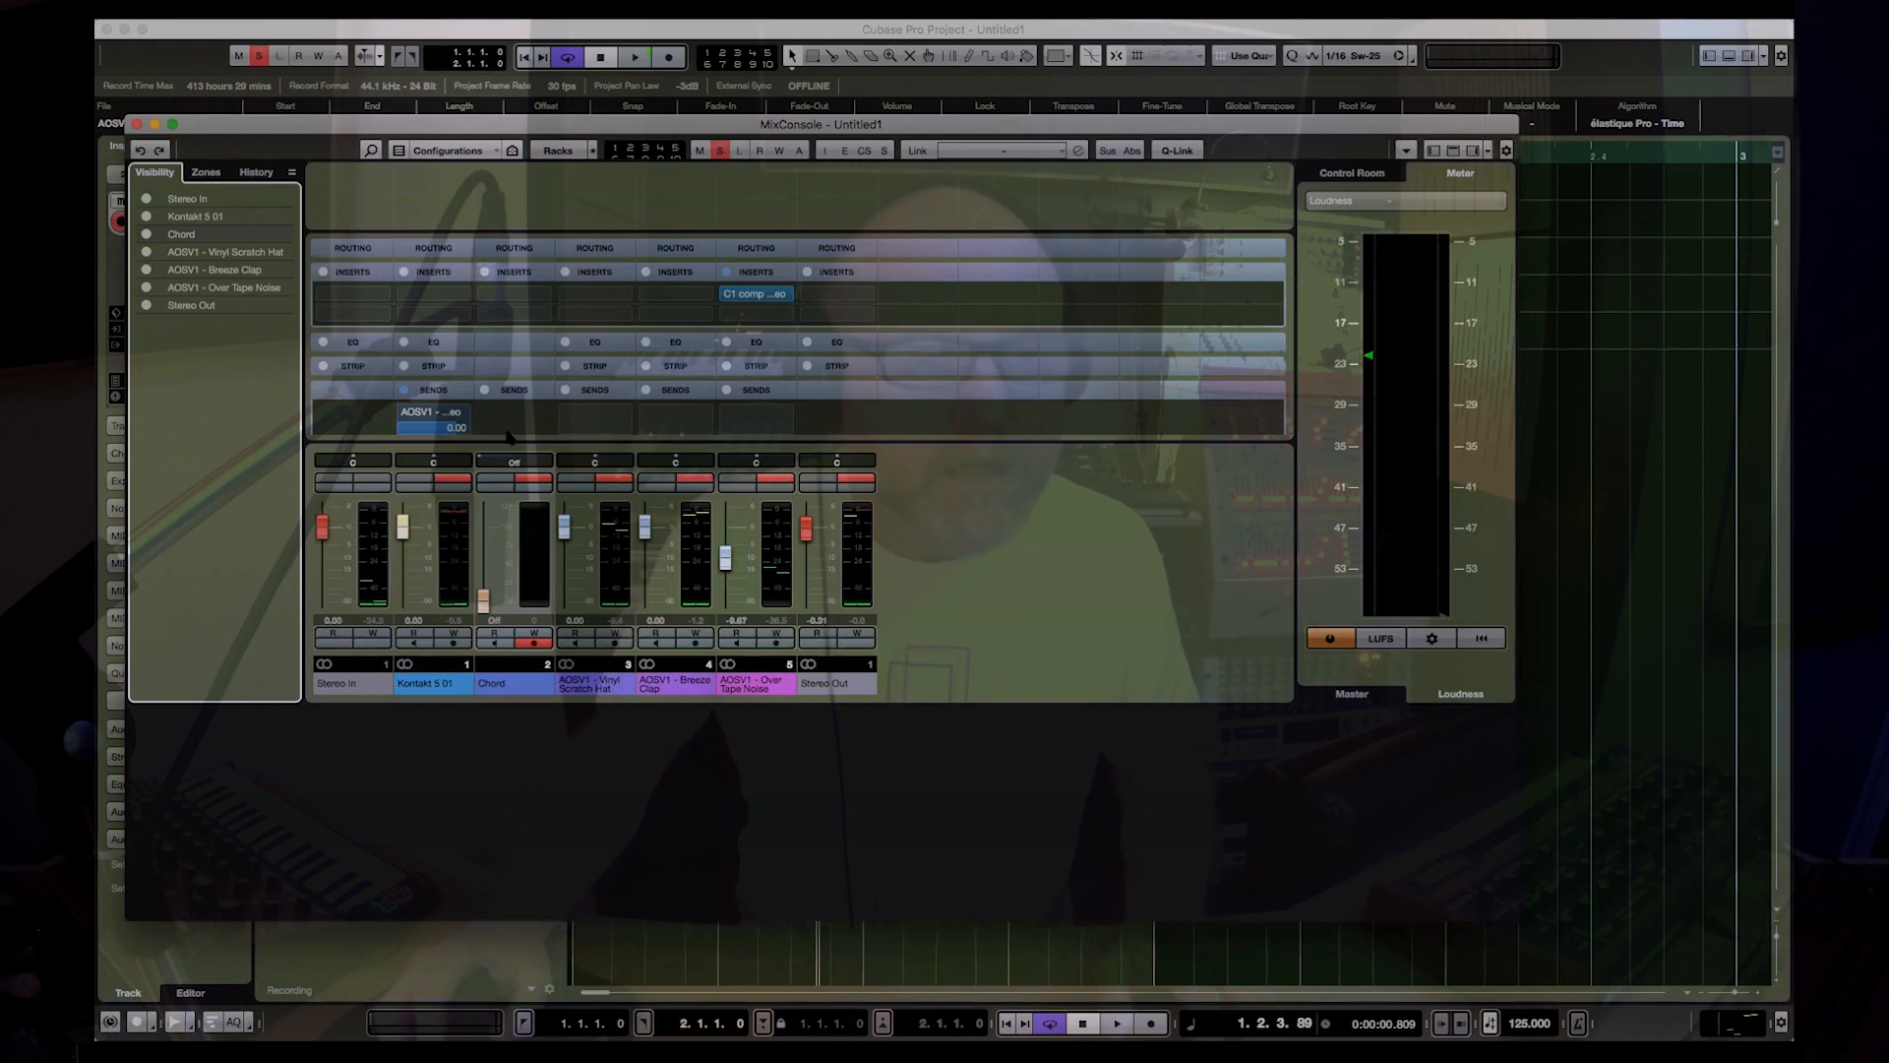
key("F3")
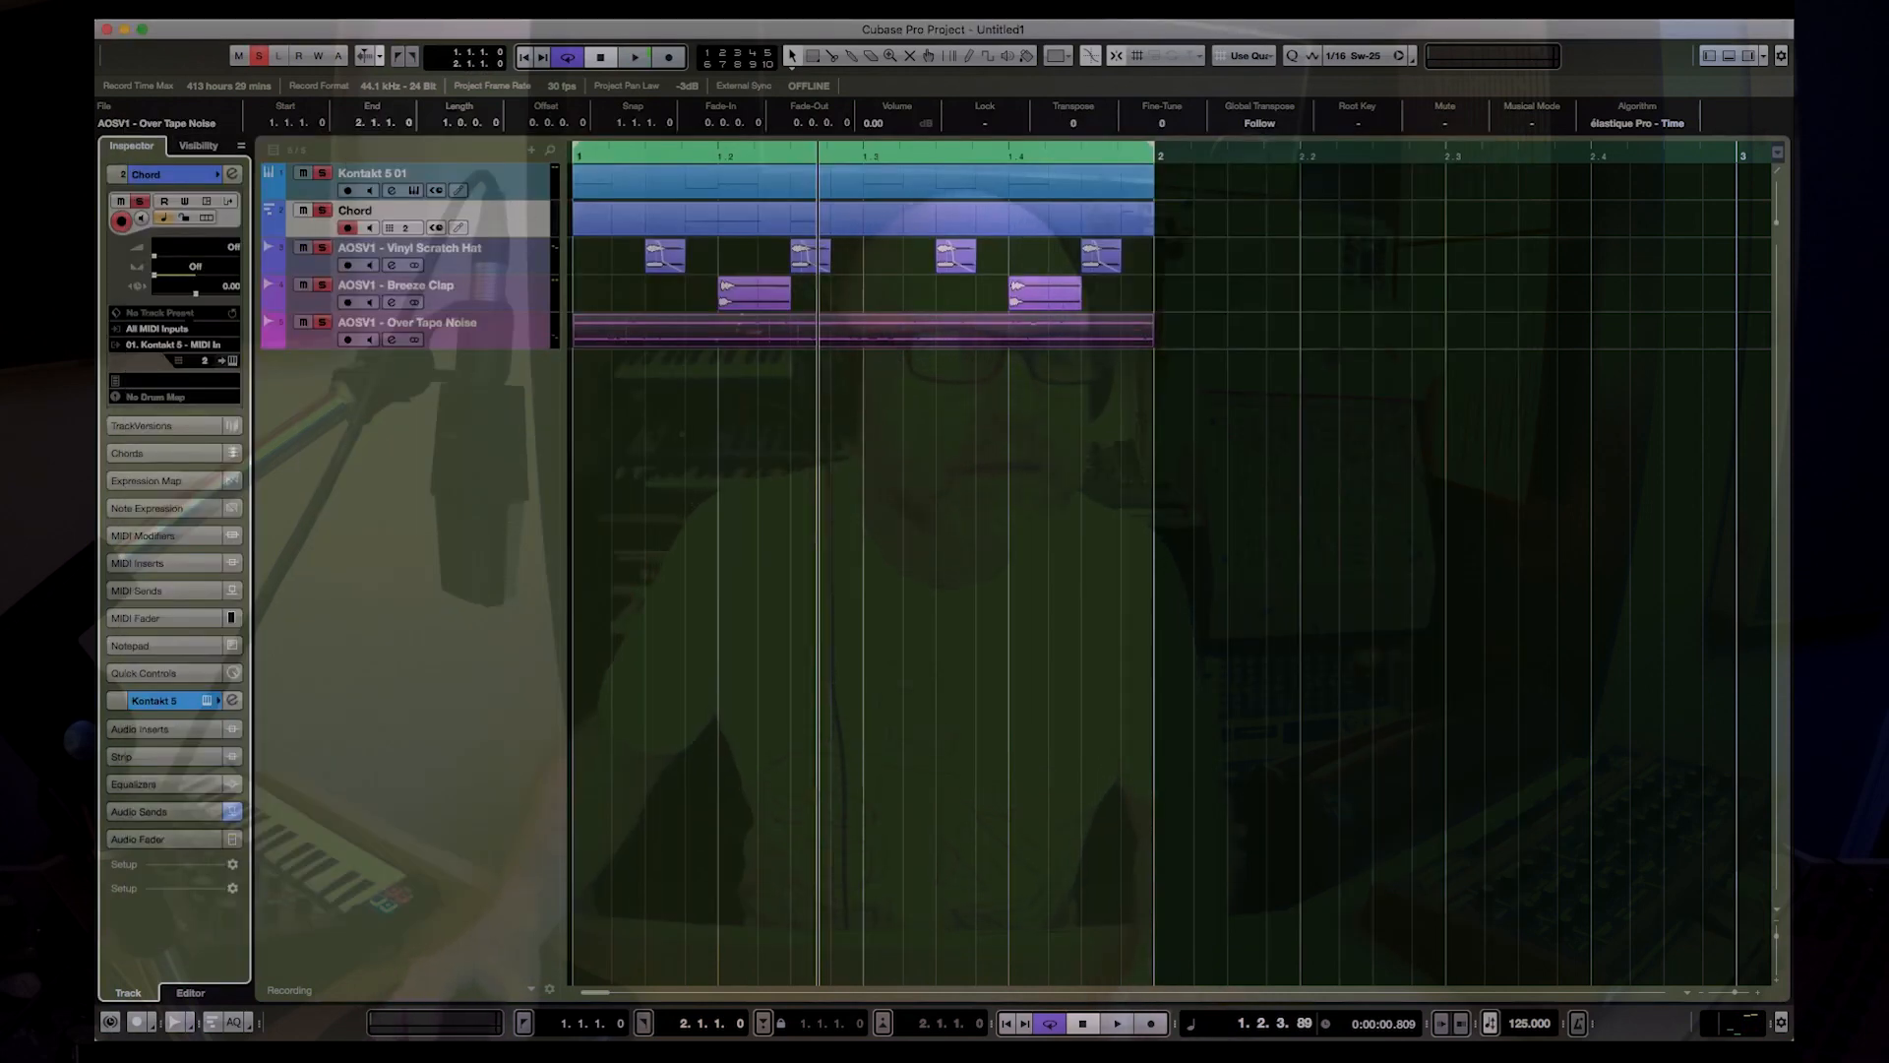
left_click(233, 362)
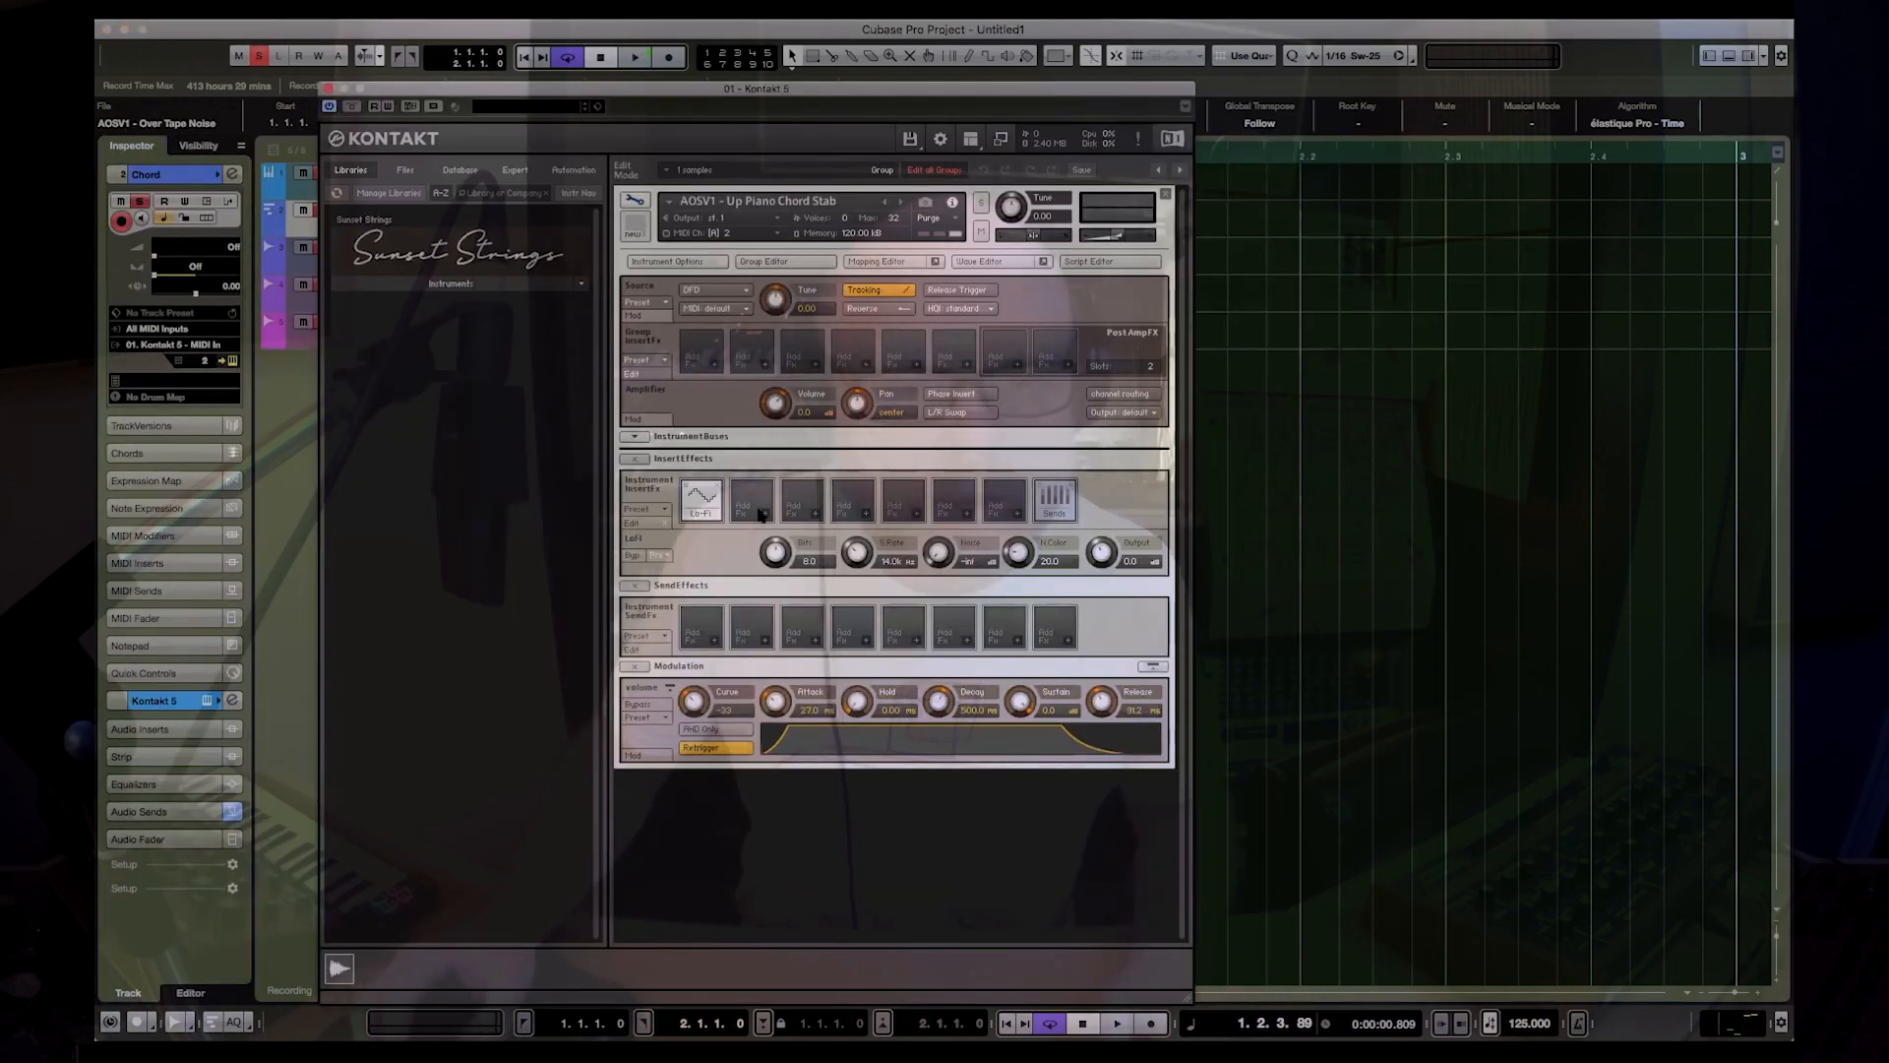
mouse_move(793, 567)
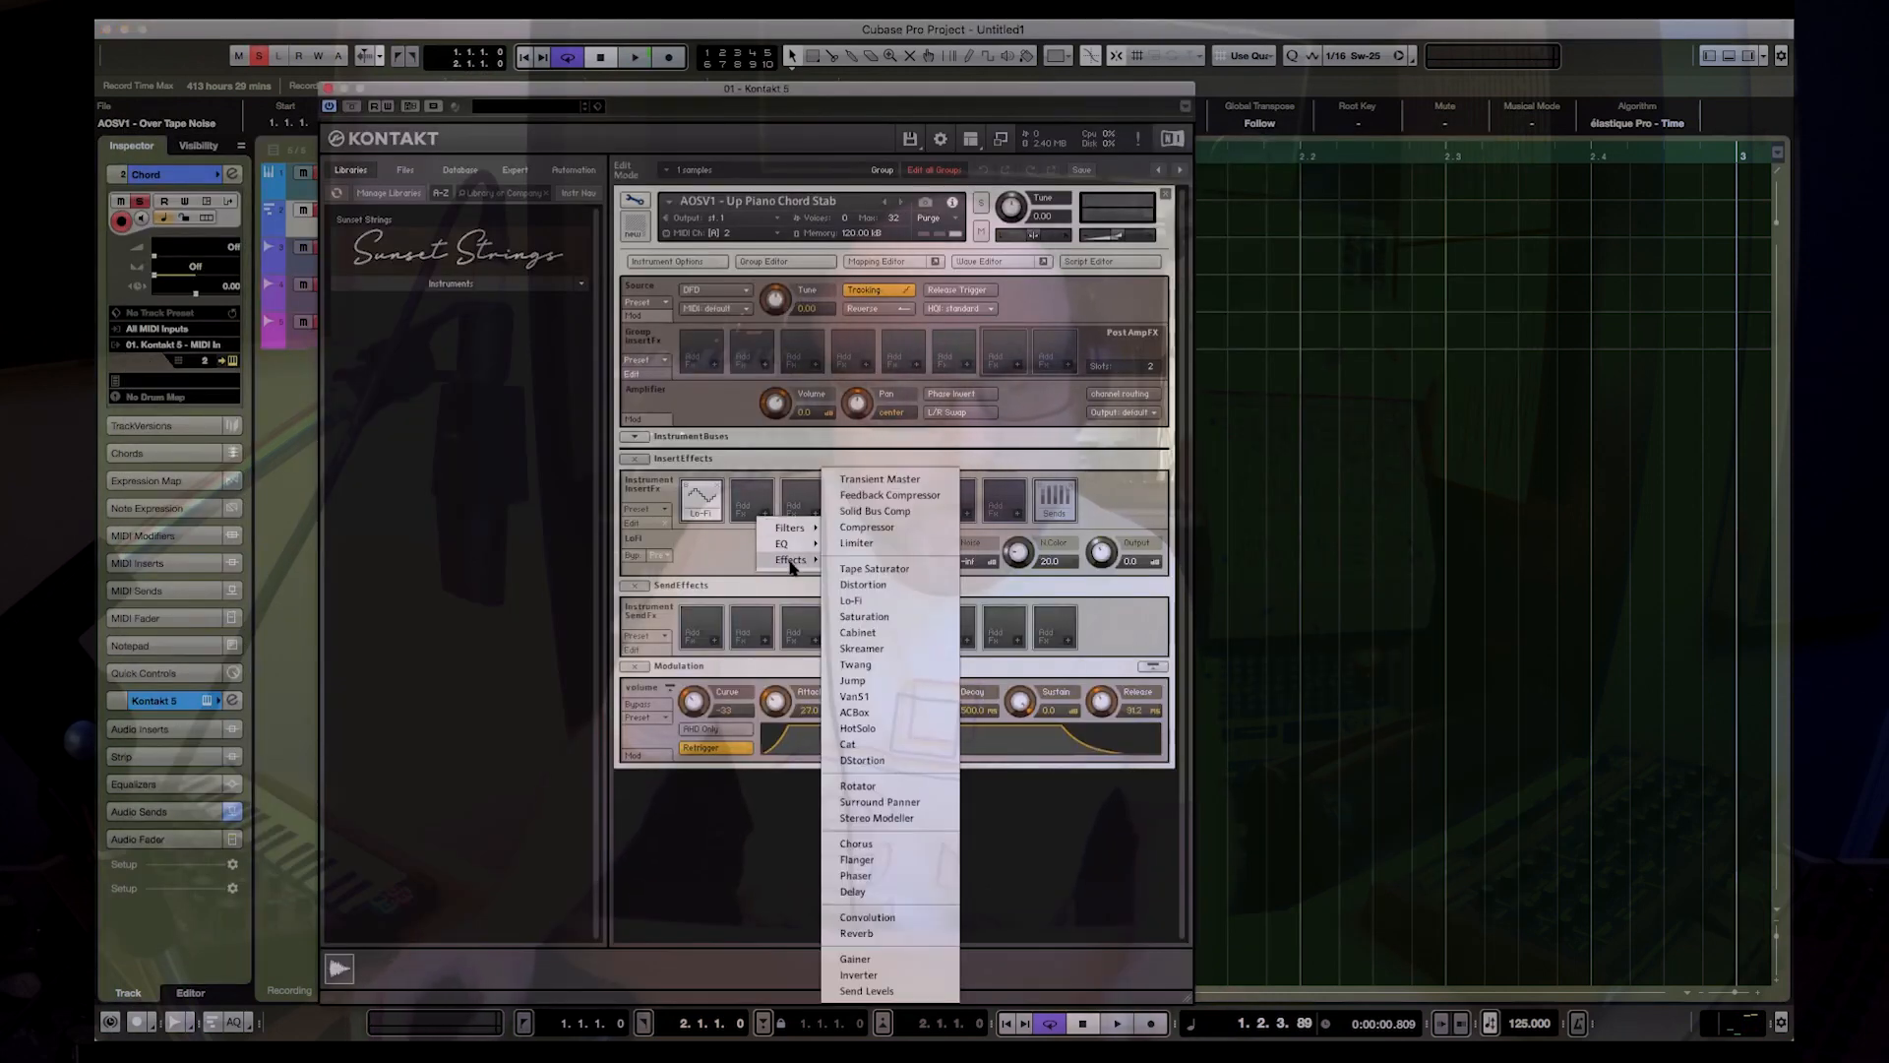
left_click(852, 891)
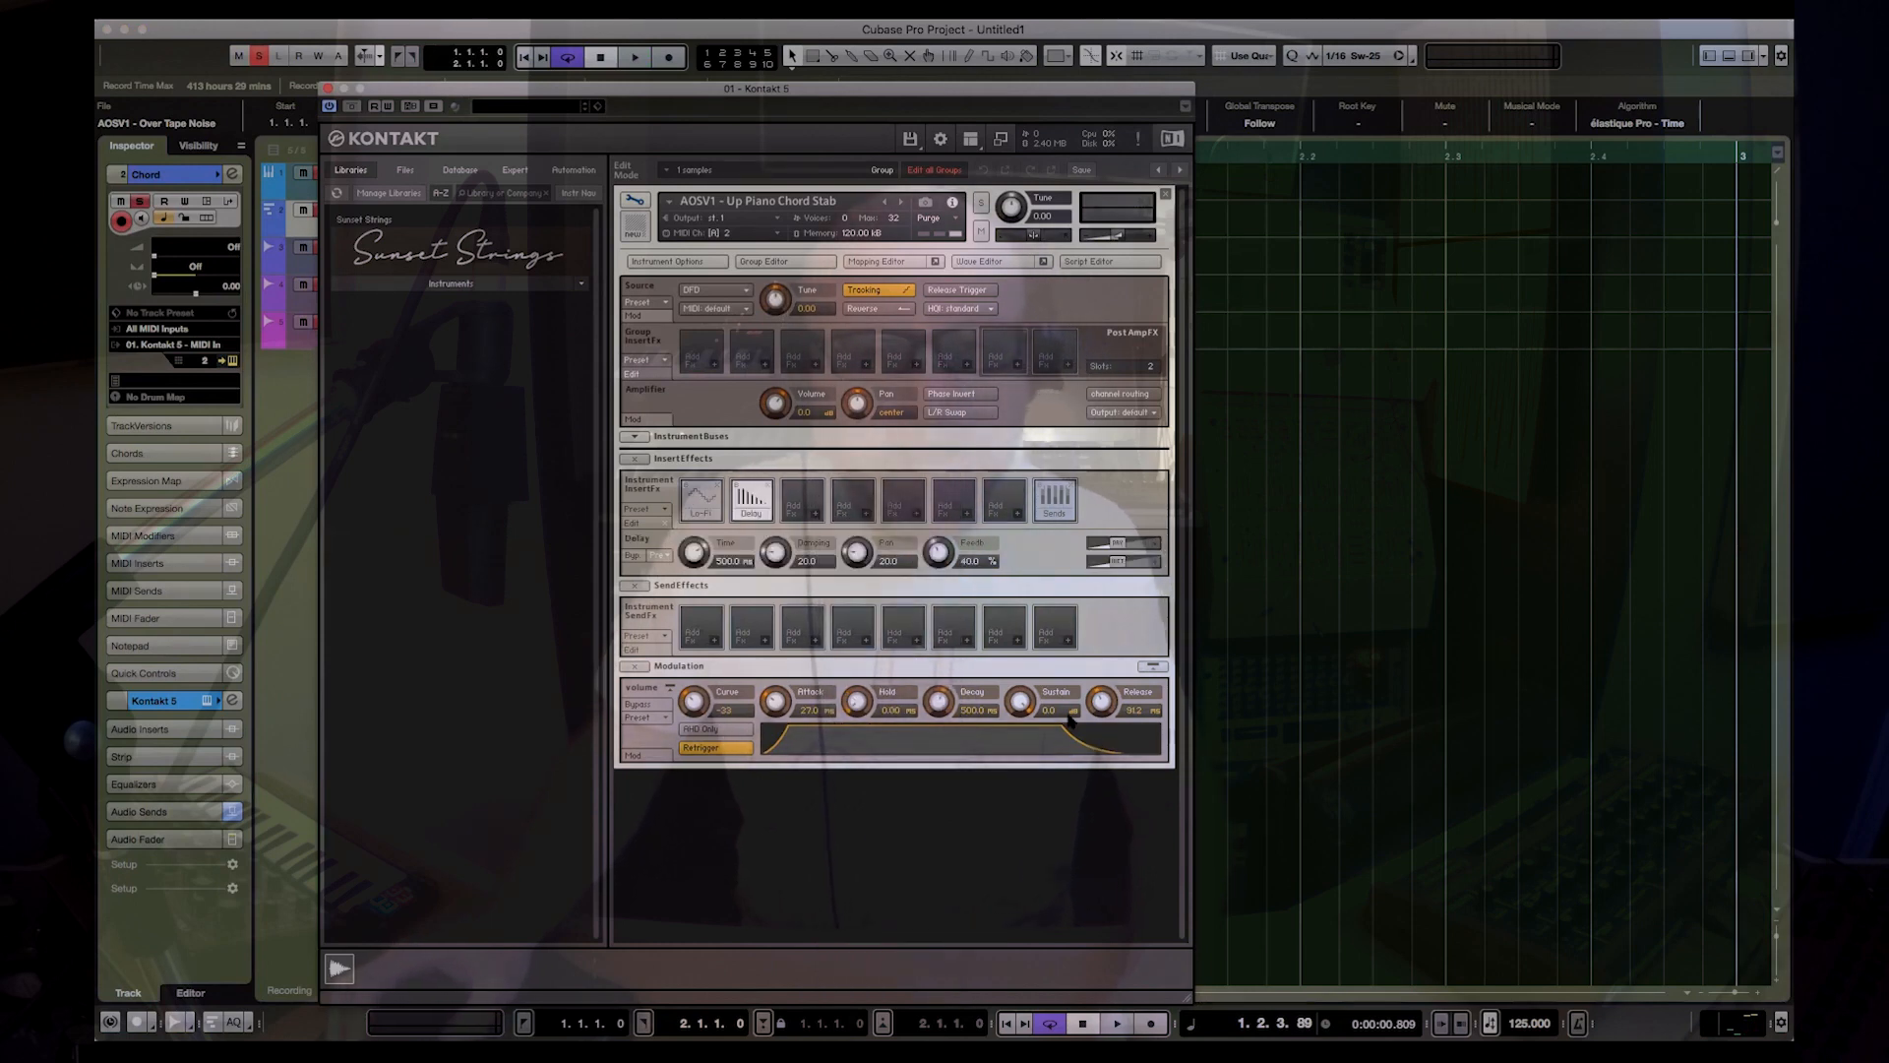
left_click(759, 504)
left_click(756, 502)
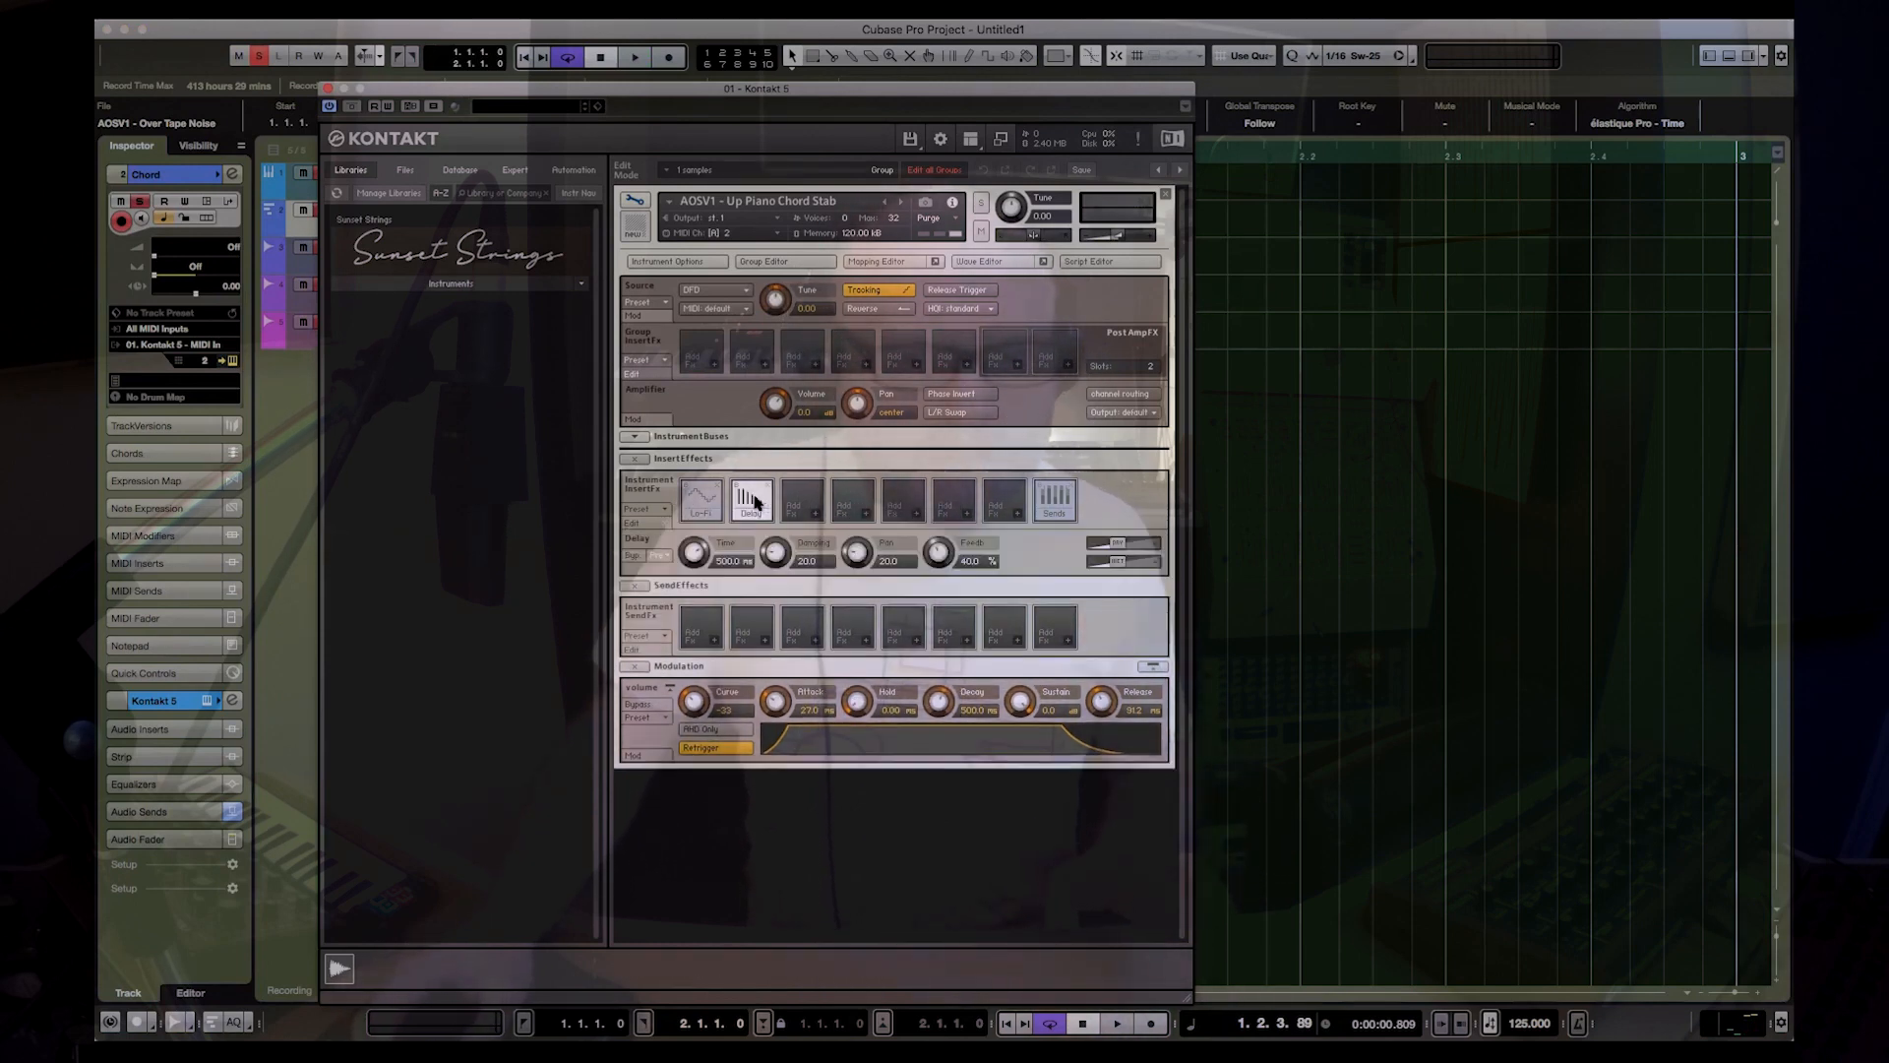
Step: Set the chord stab's Delay time to 360 ms, play the loop, and close the Kontakt window
left_click(733, 565)
type("360")
key("Return")
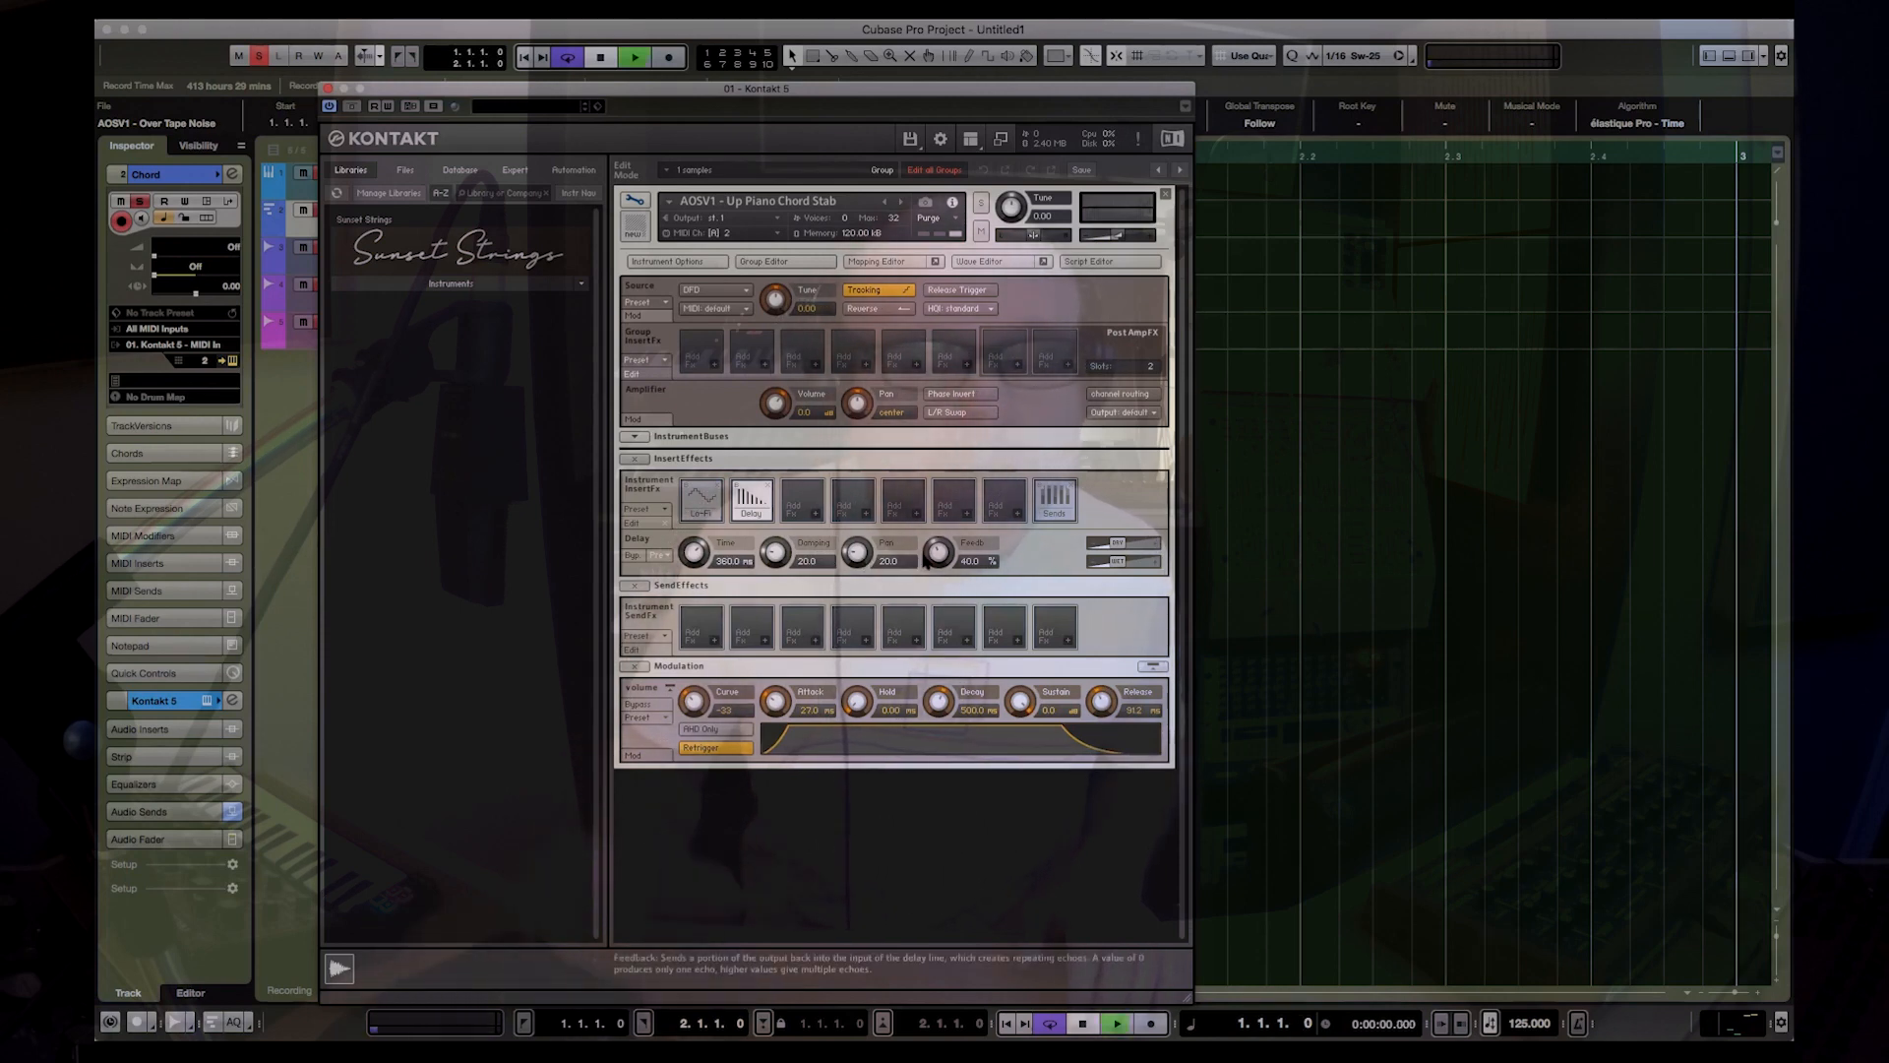
key("space")
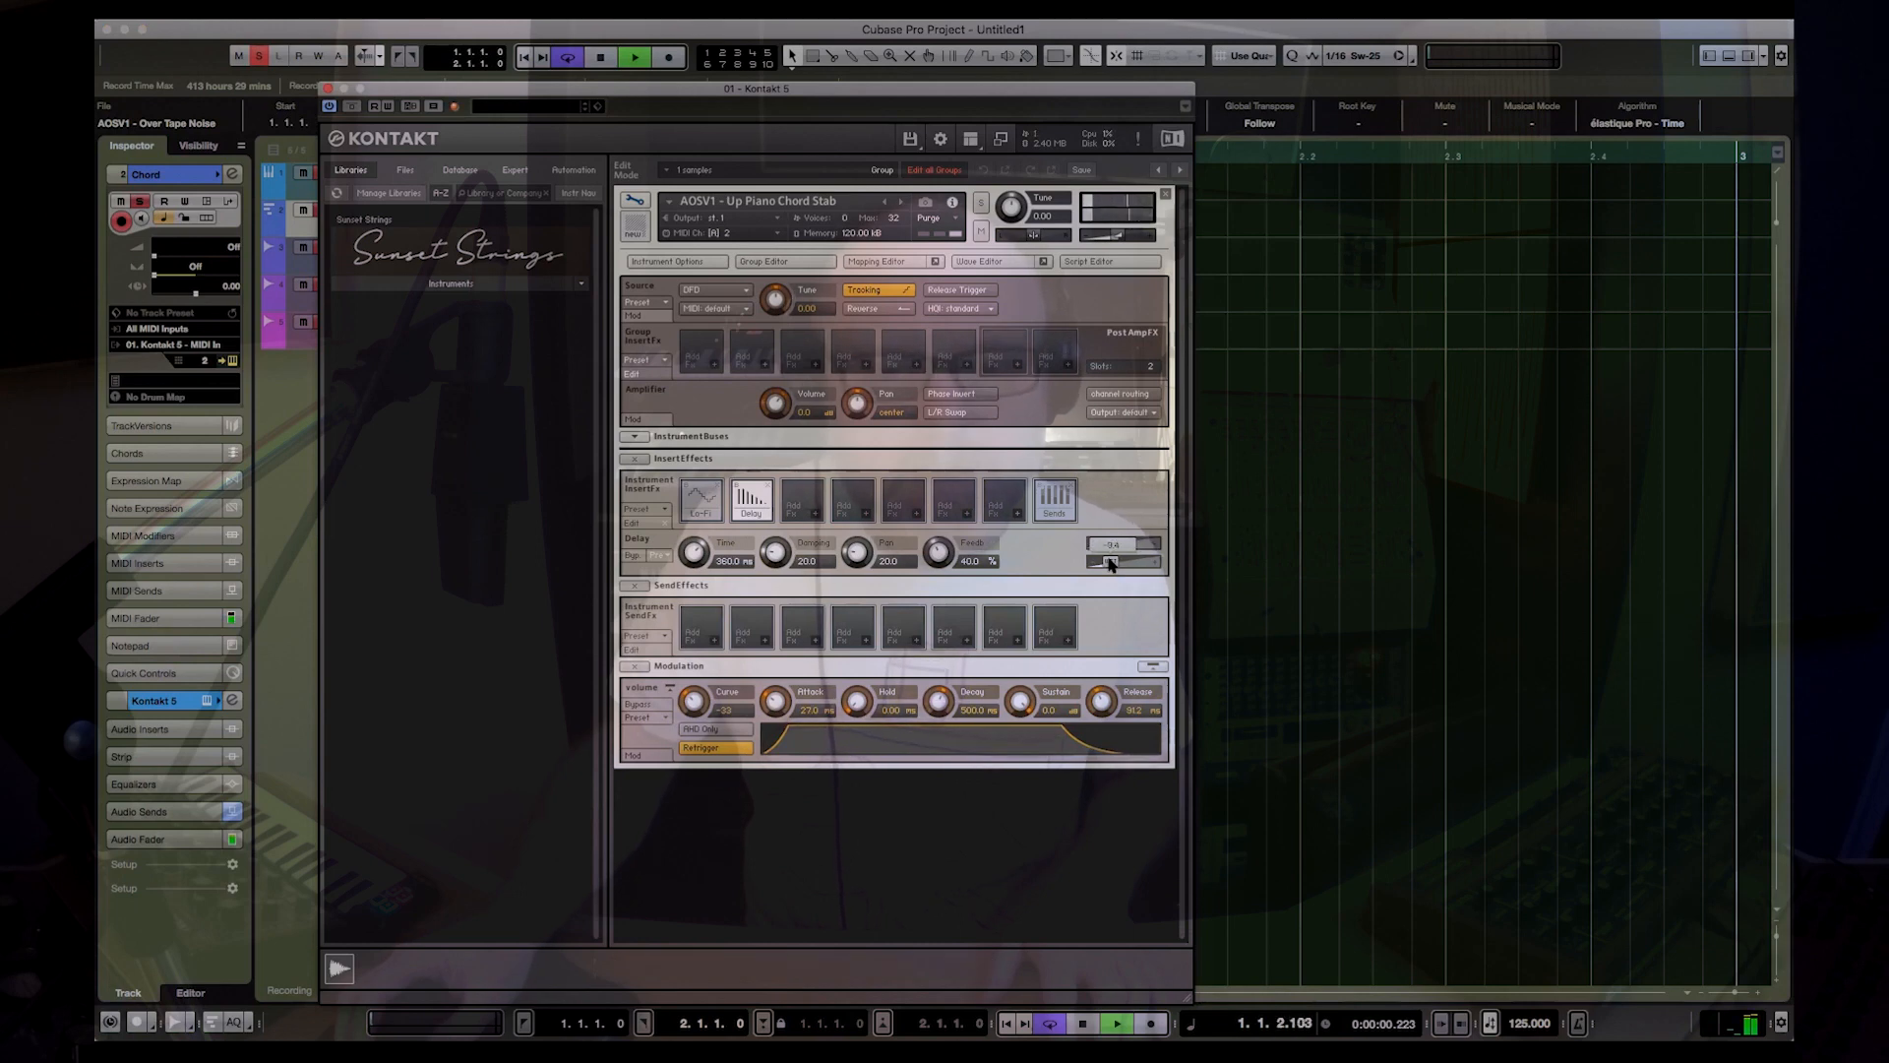
left_click(331, 87)
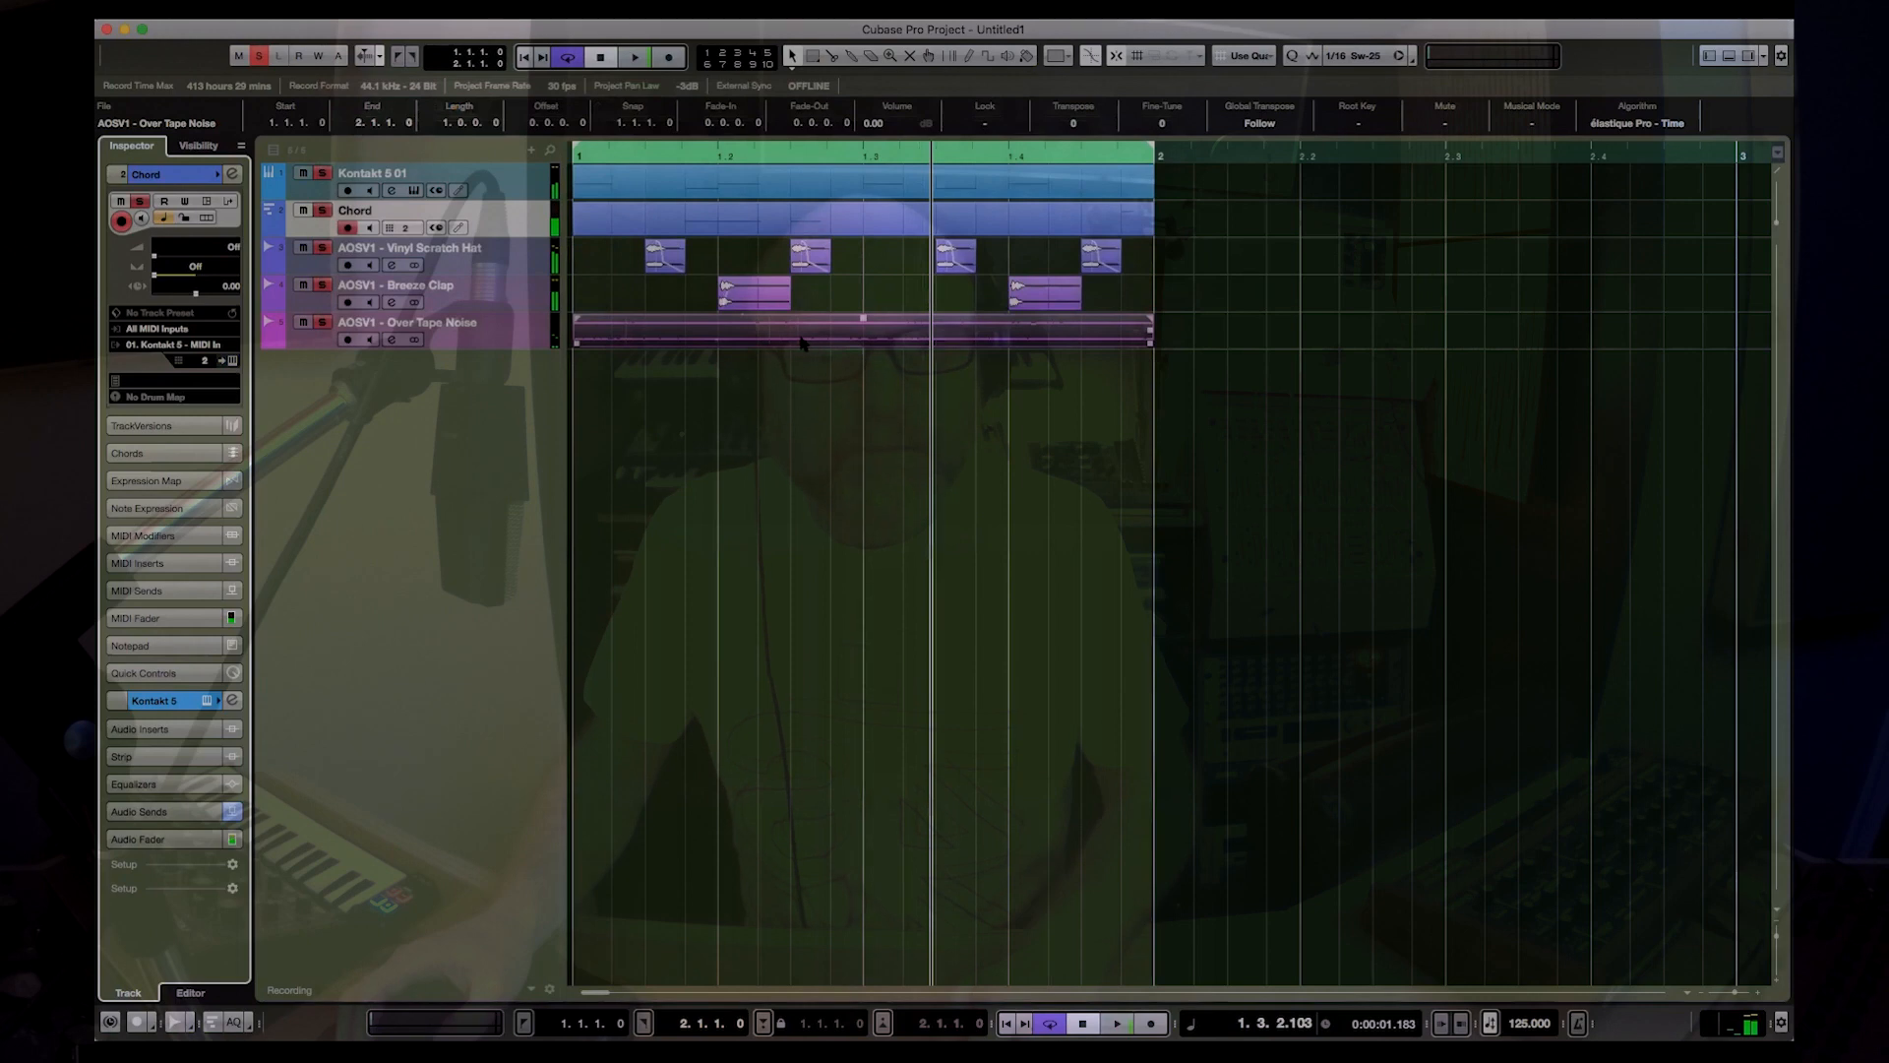
Step: Import AOSV1 - Teach Vocal.wav from the Vocal Stabs folder of Atjazz - One Shots Vol.1 into the Pool
key("super+p")
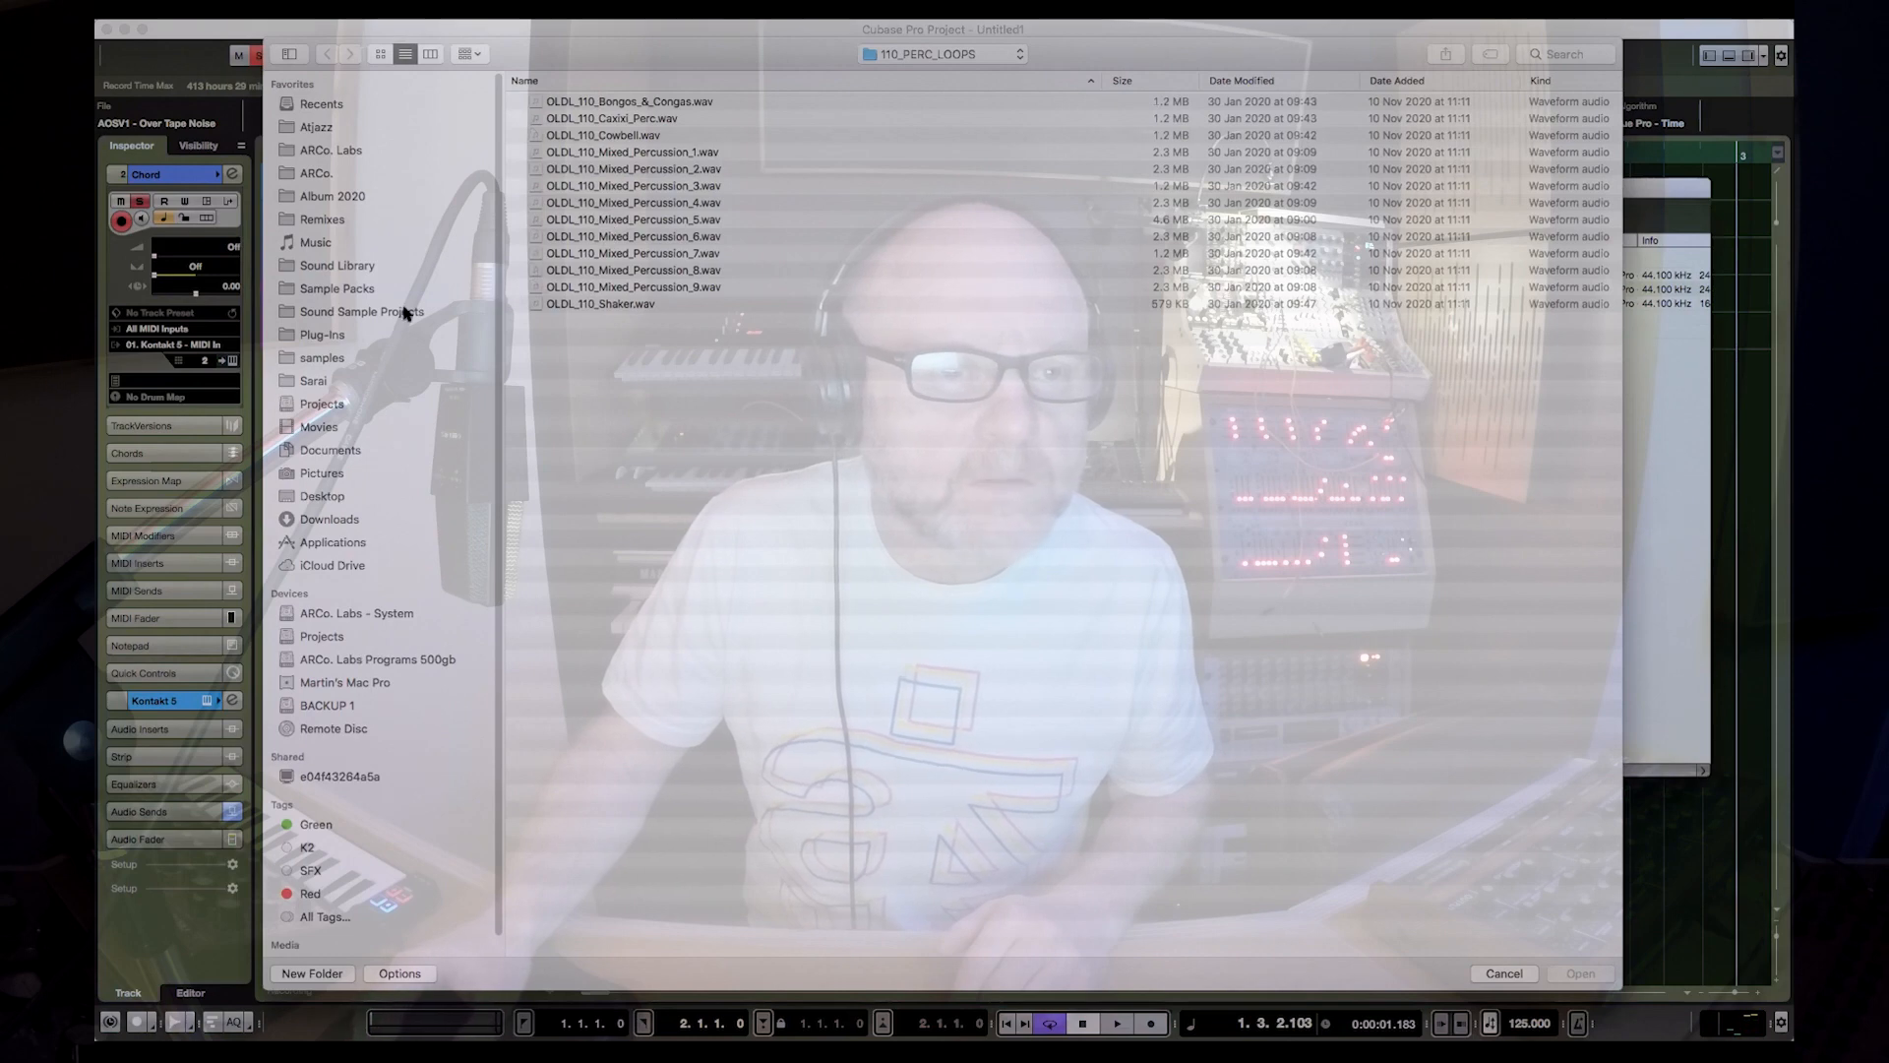
left_click(372, 290)
double_click(649, 102)
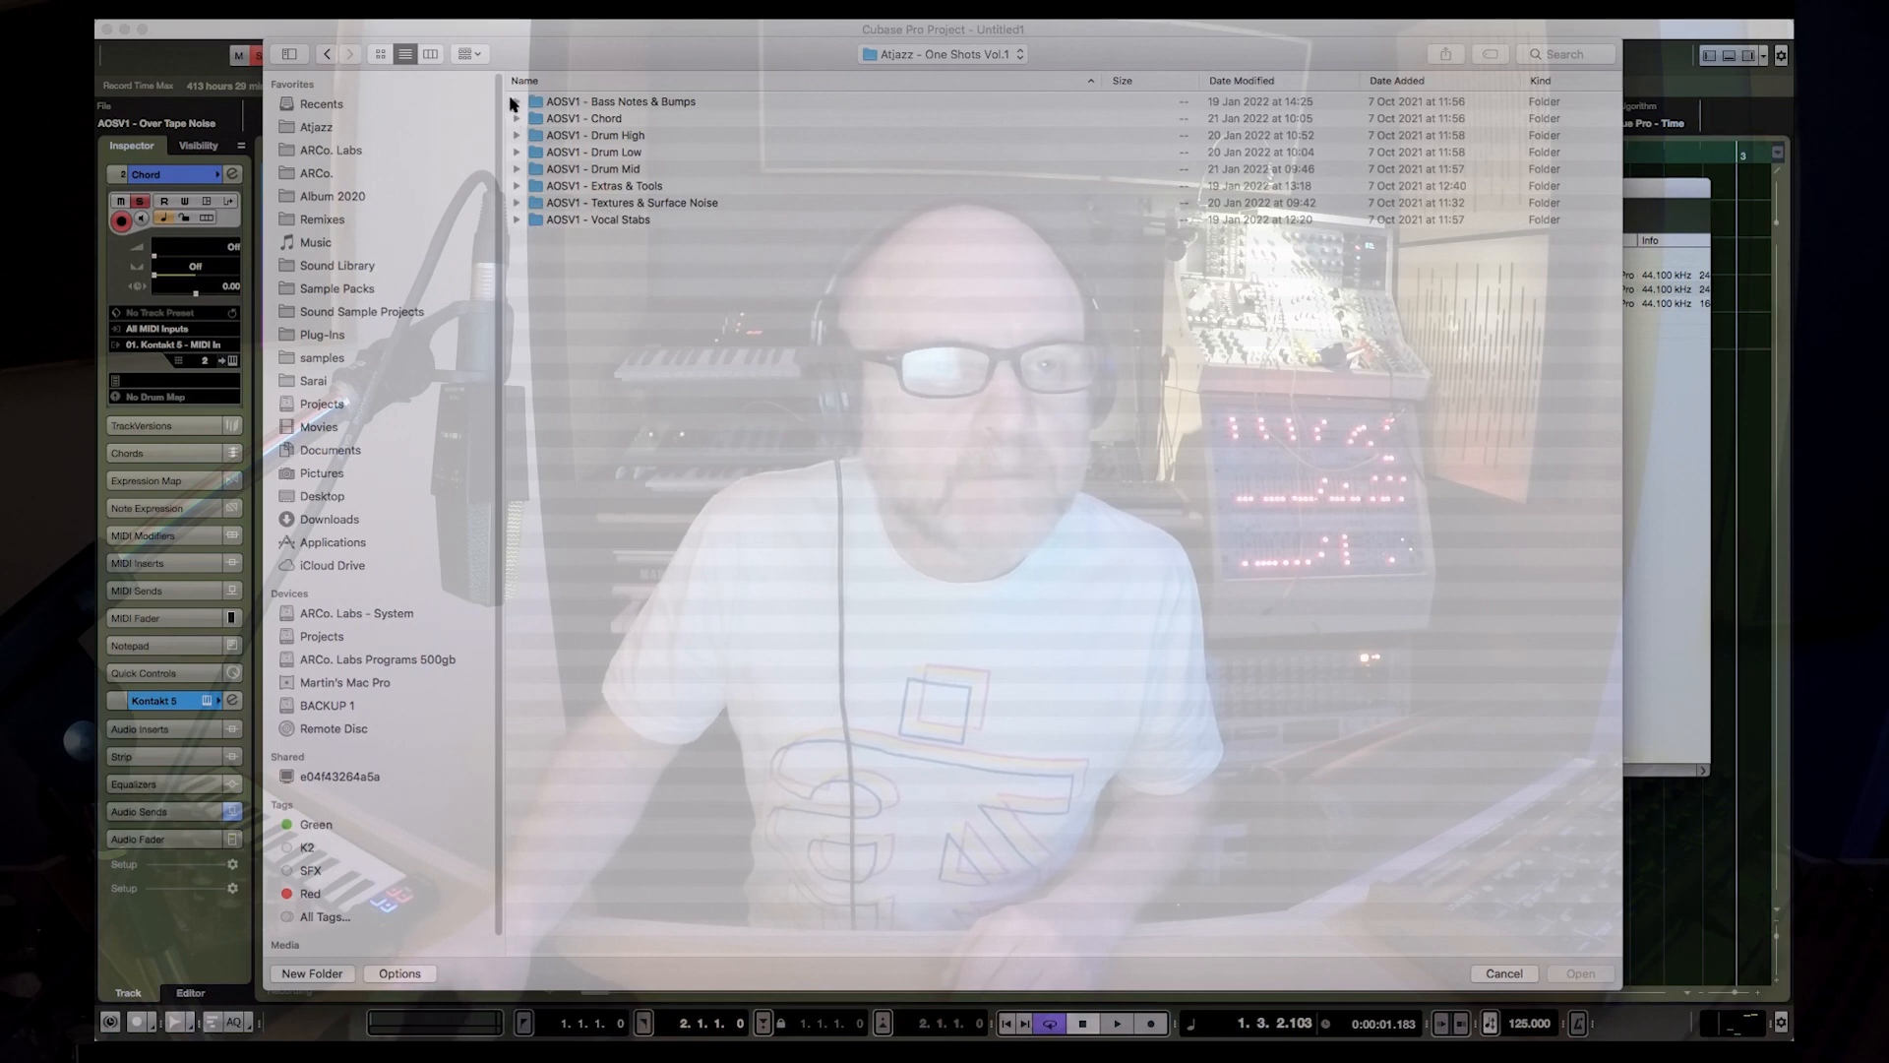
left_click(515, 220)
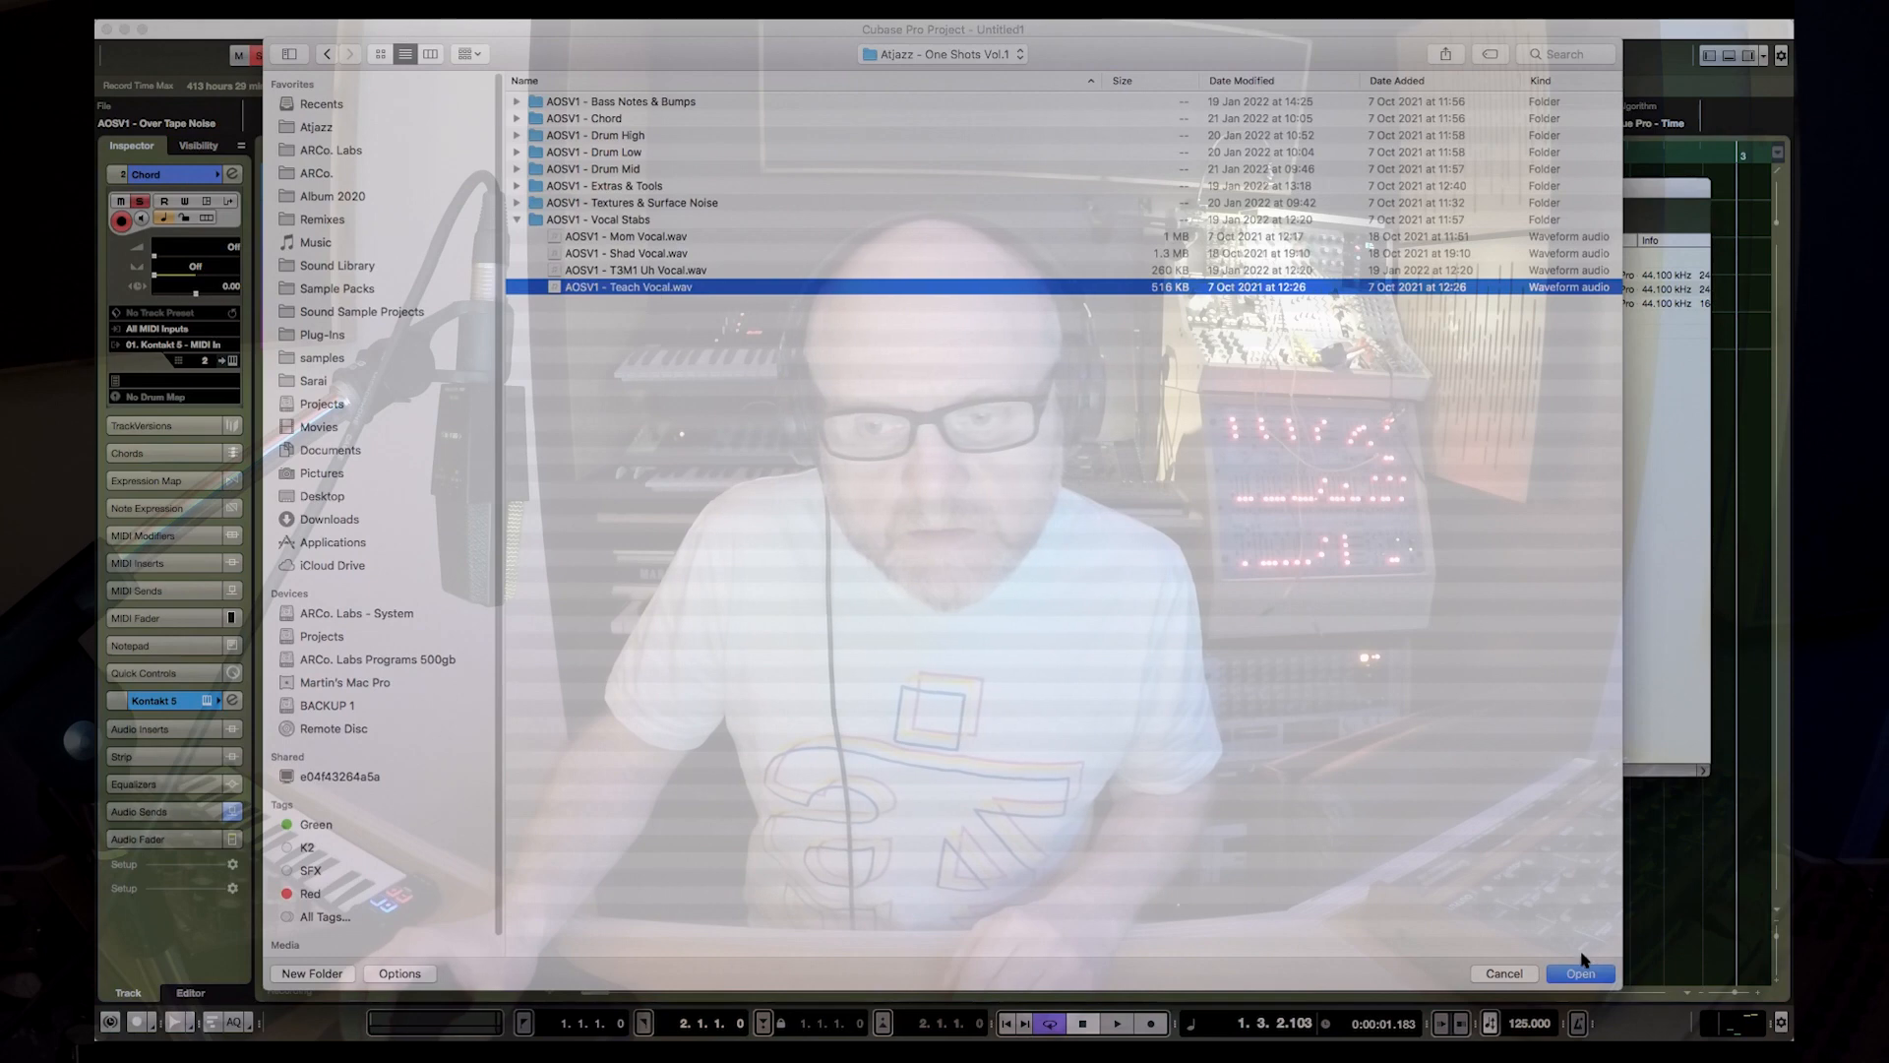
left_click(1577, 972)
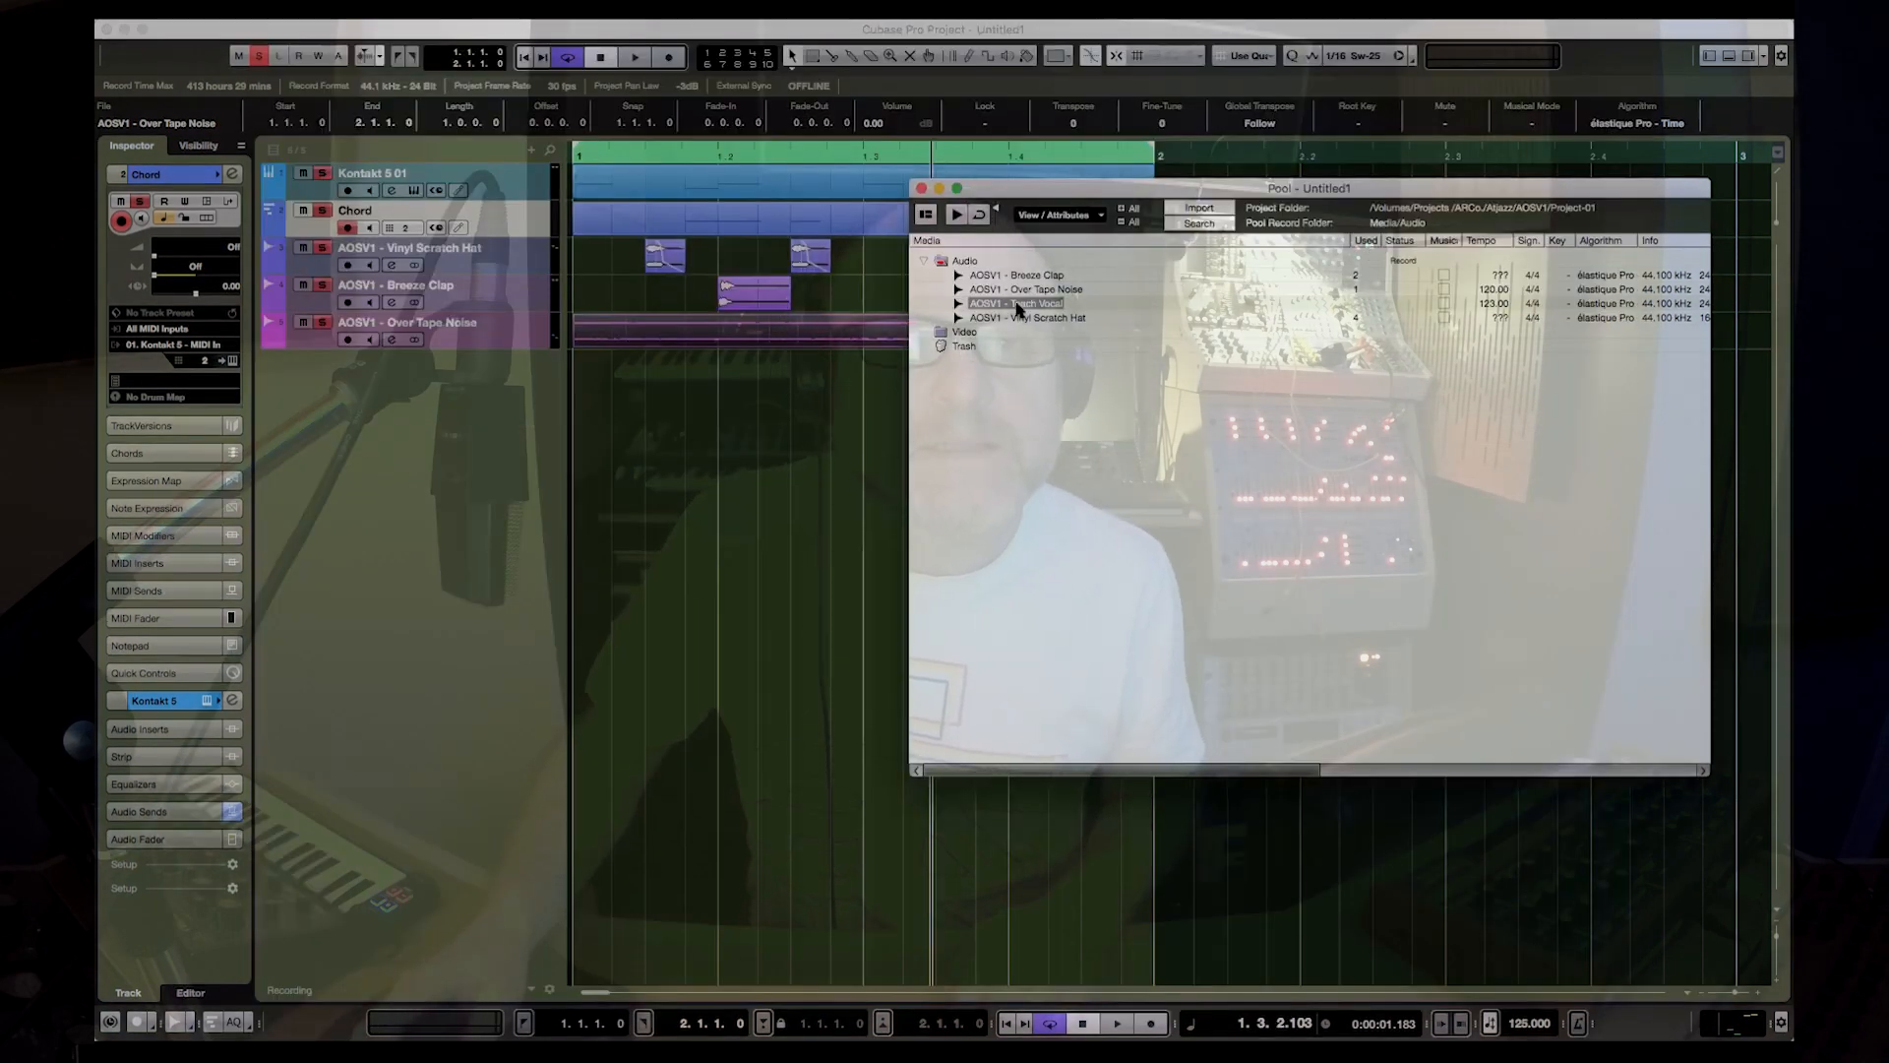
Step: Place the Teach Vocal sample on a new track at 1.2.4.10, trim its end to 1.3.1.0, and include it in the soloed tracks
left_click_drag(992, 317, 892, 380)
left_click_drag(1126, 359, 1126, 376)
left_click_drag(1414, 379, 863, 379)
left_click(304, 360)
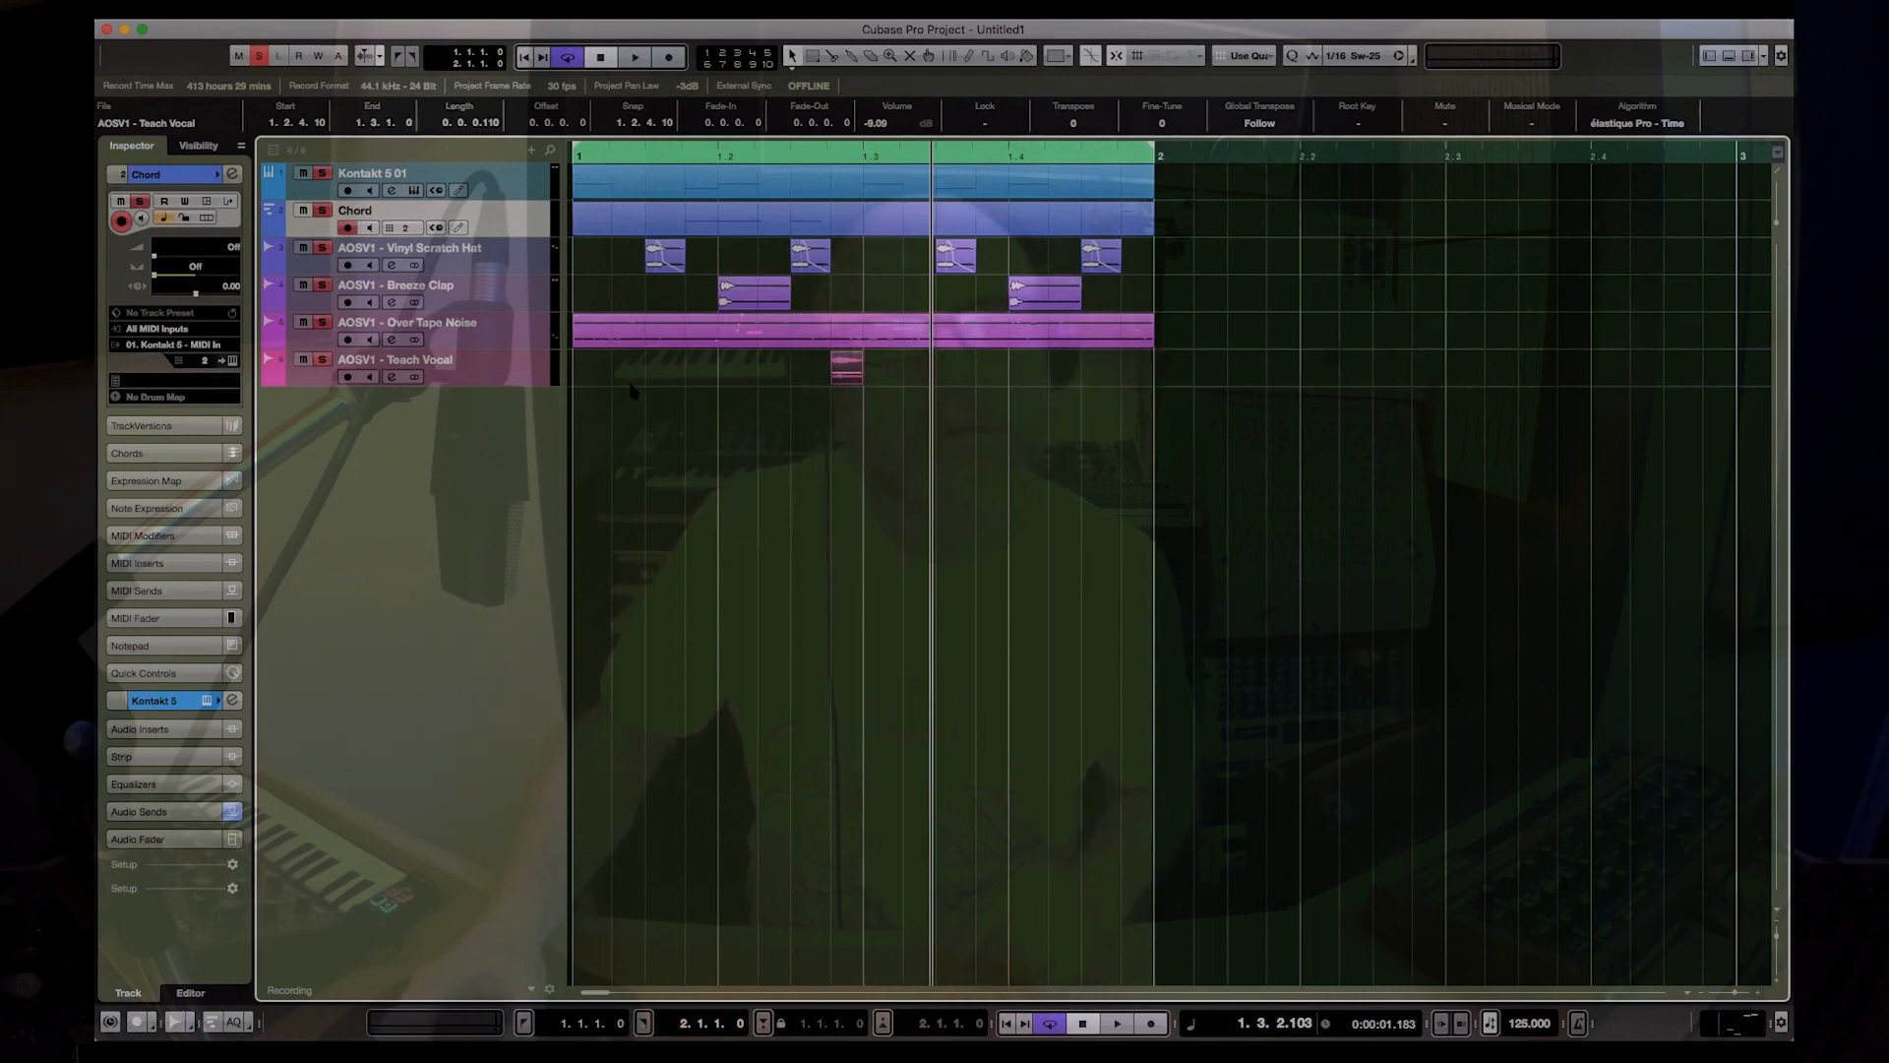
Step: Lower the Teach Vocal event to about -12.3 dB, and reduce its track volume and pan it to L32 while the loop plays
left_click(534, 368)
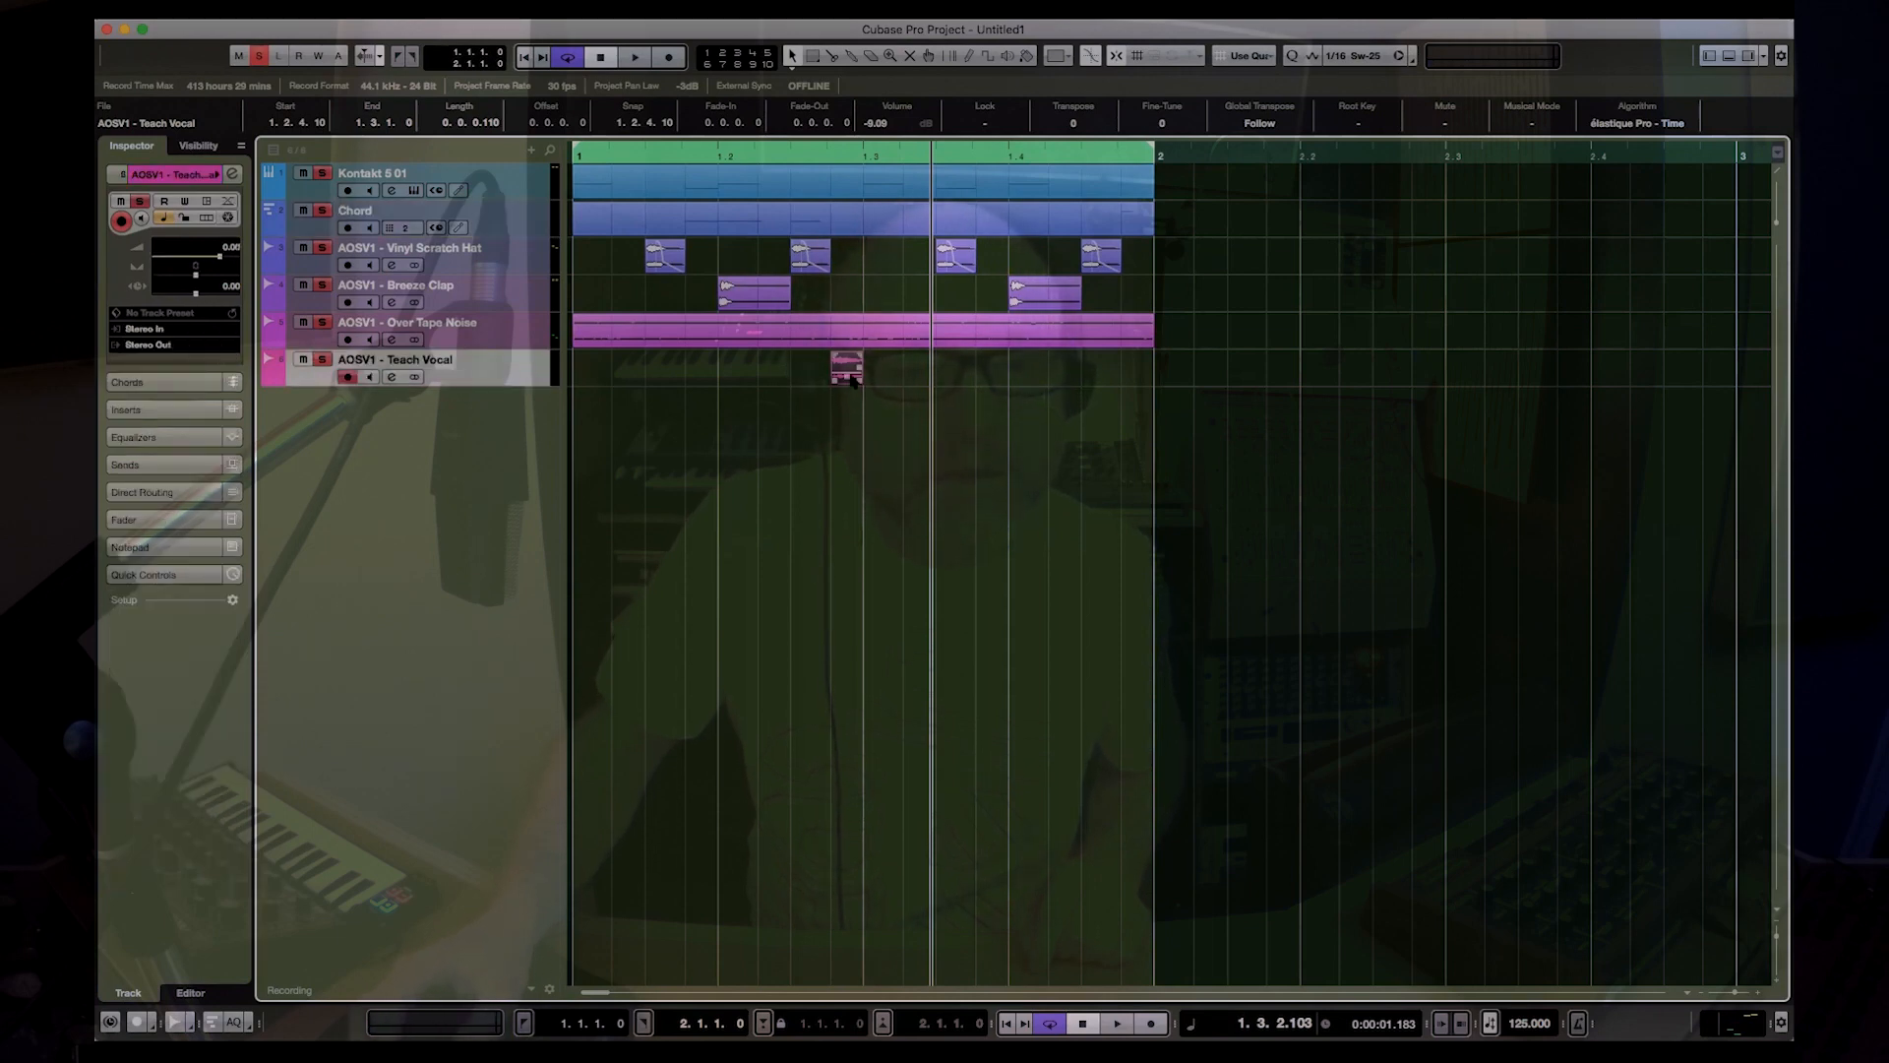
left_click_drag(847, 375, 847, 378)
key("space")
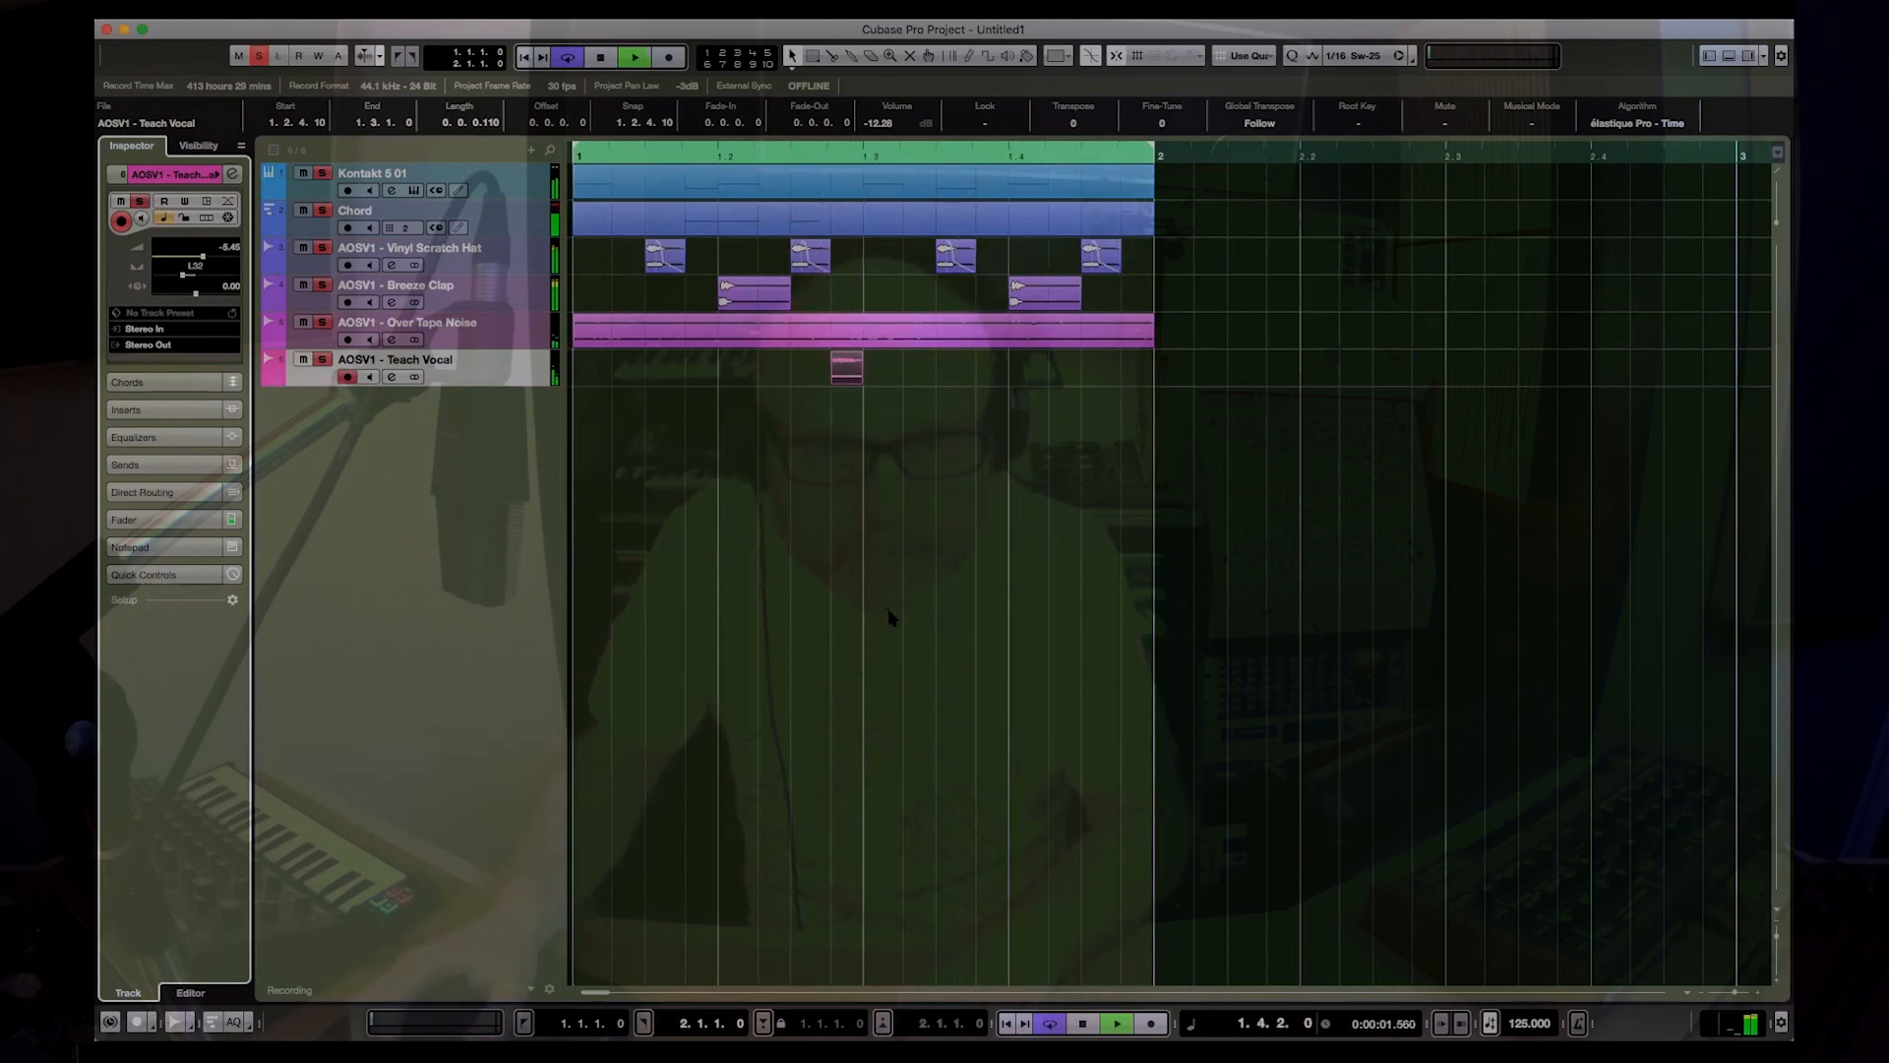
key("space")
Step: Start another Pool import and expand the Drum Mid folder in the Atjazz - One Shots Vol.1 sample pack
key("super+p")
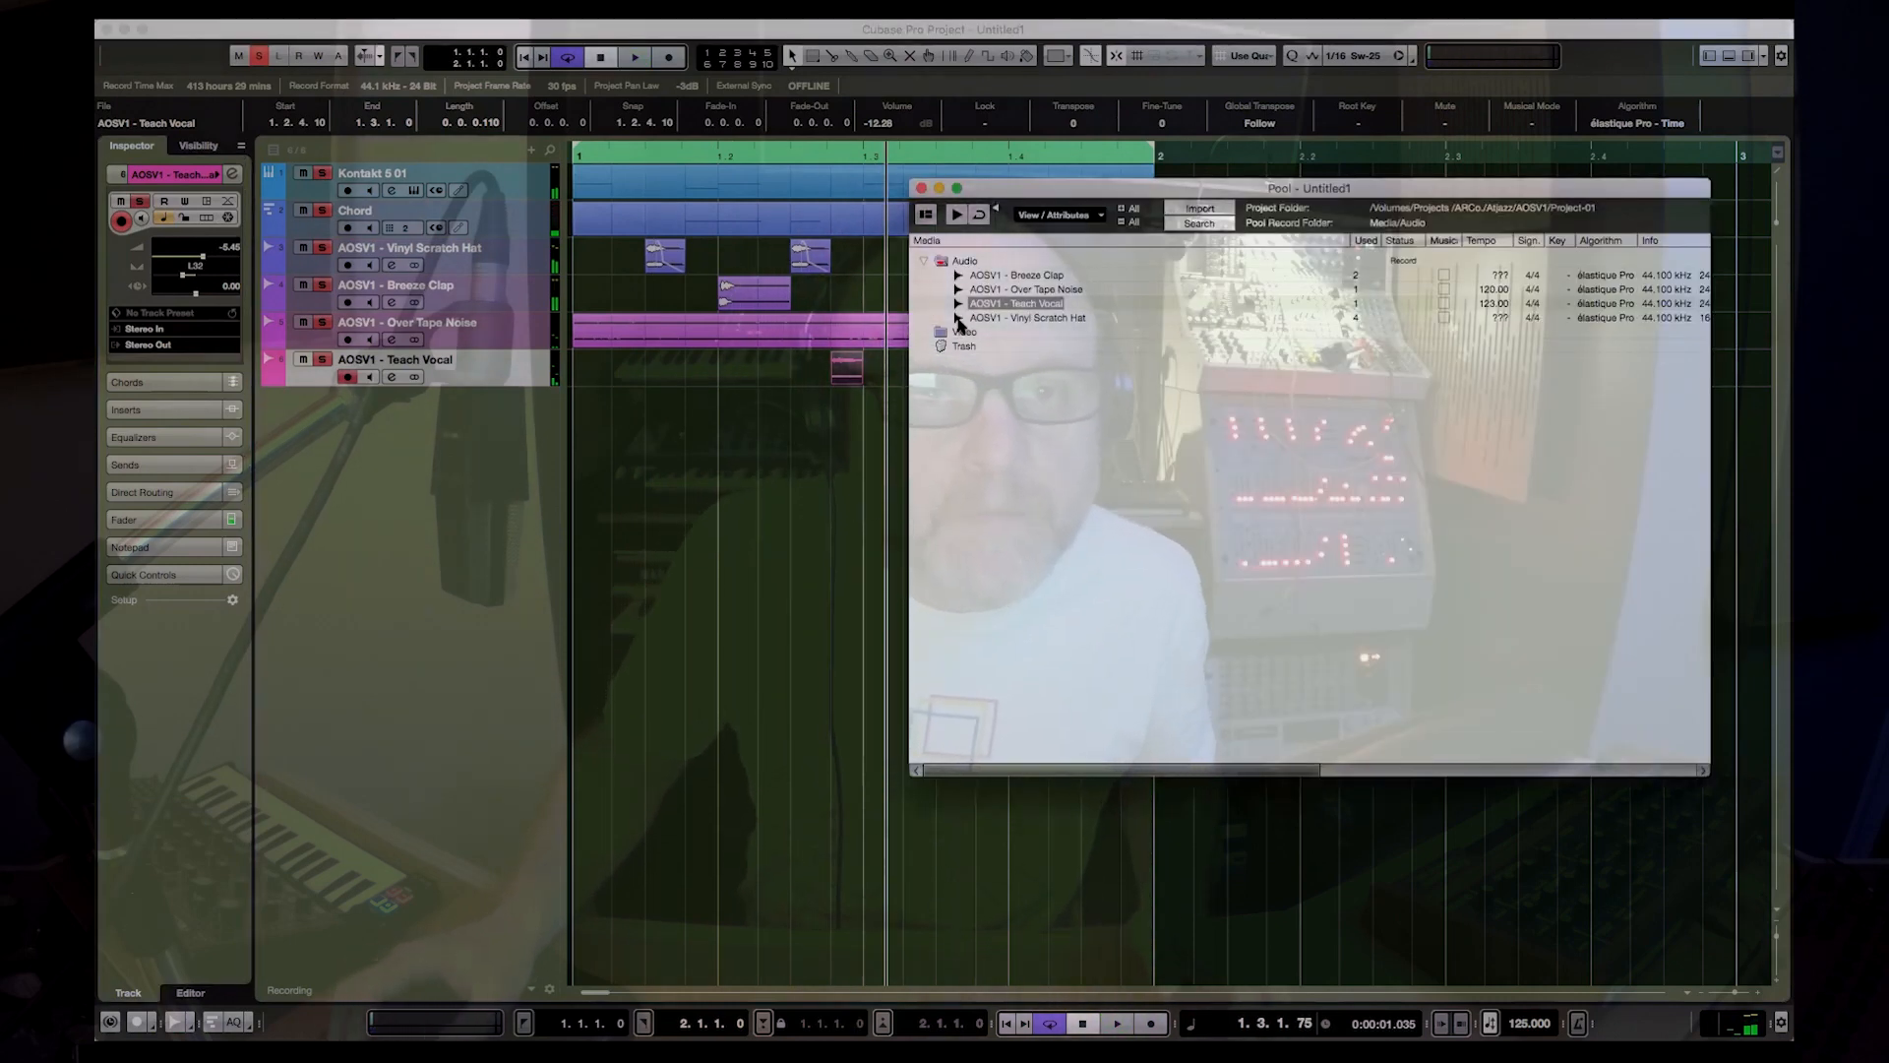
left_click(1205, 209)
left_click(932, 57)
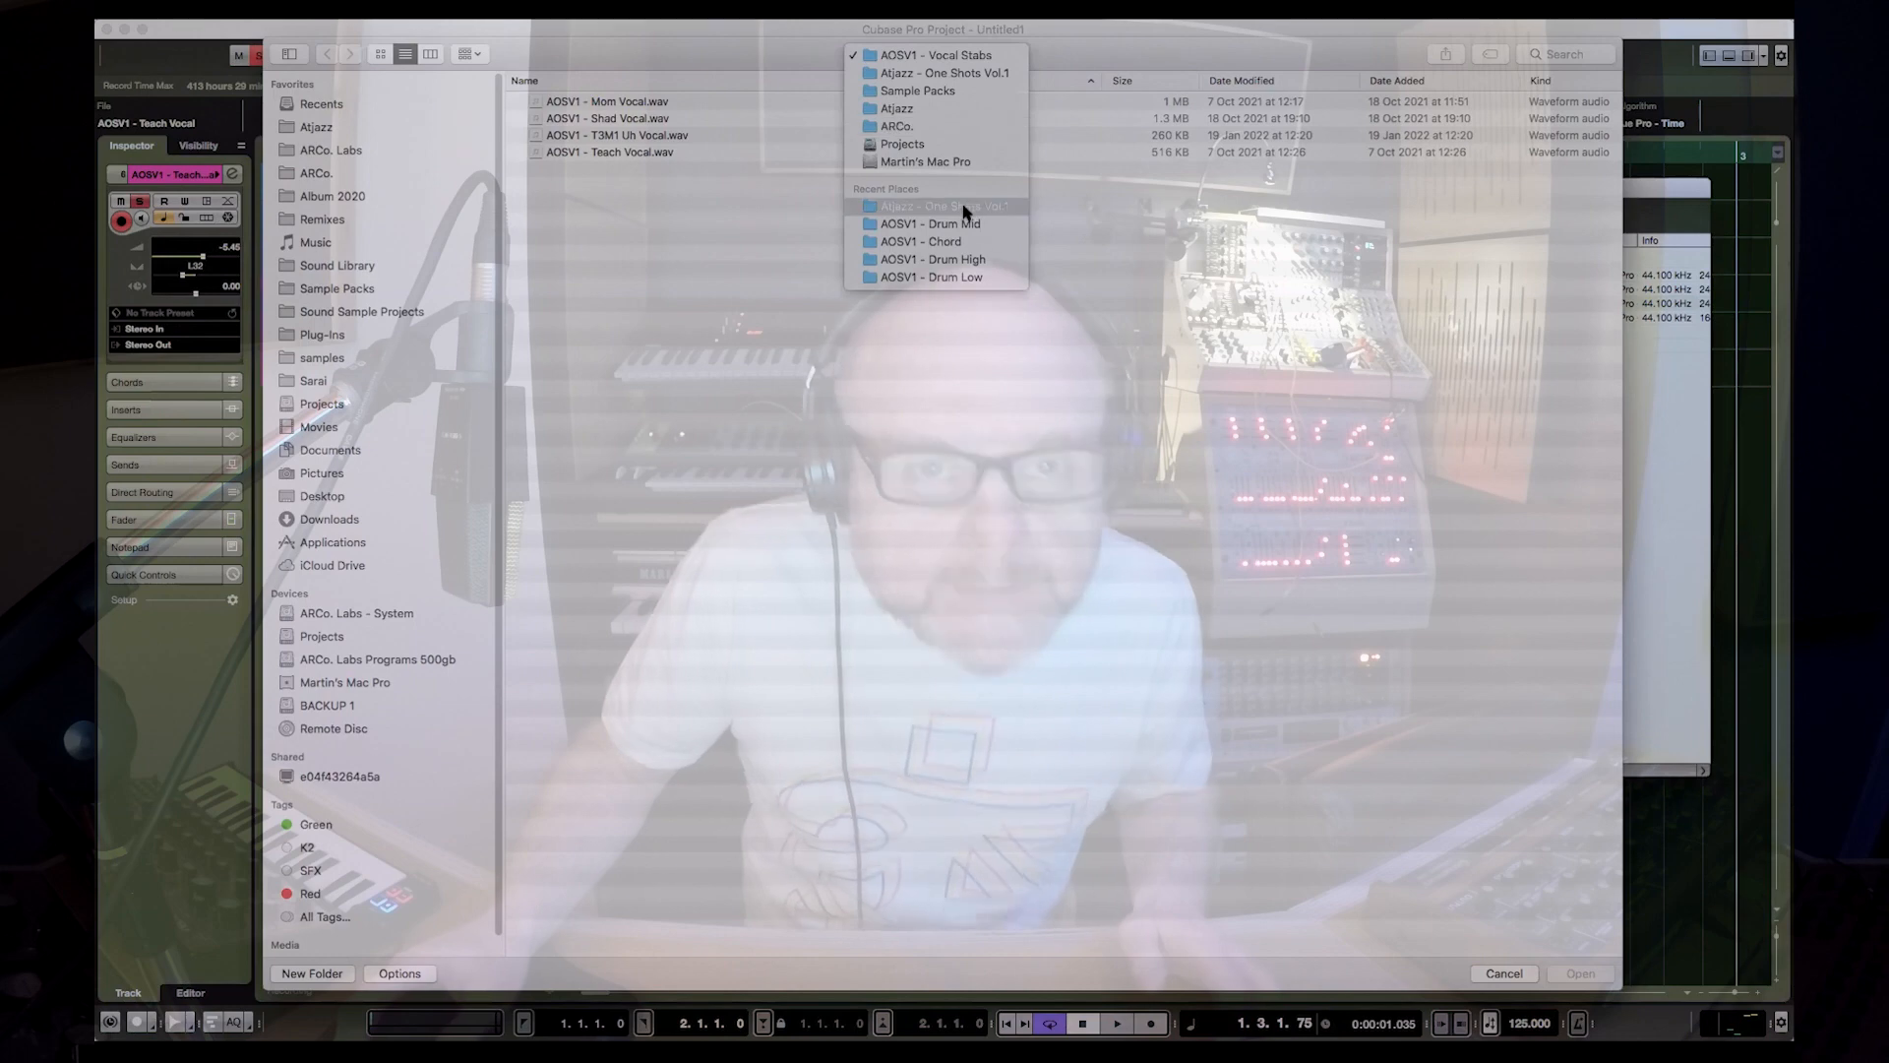
left_click(429, 283)
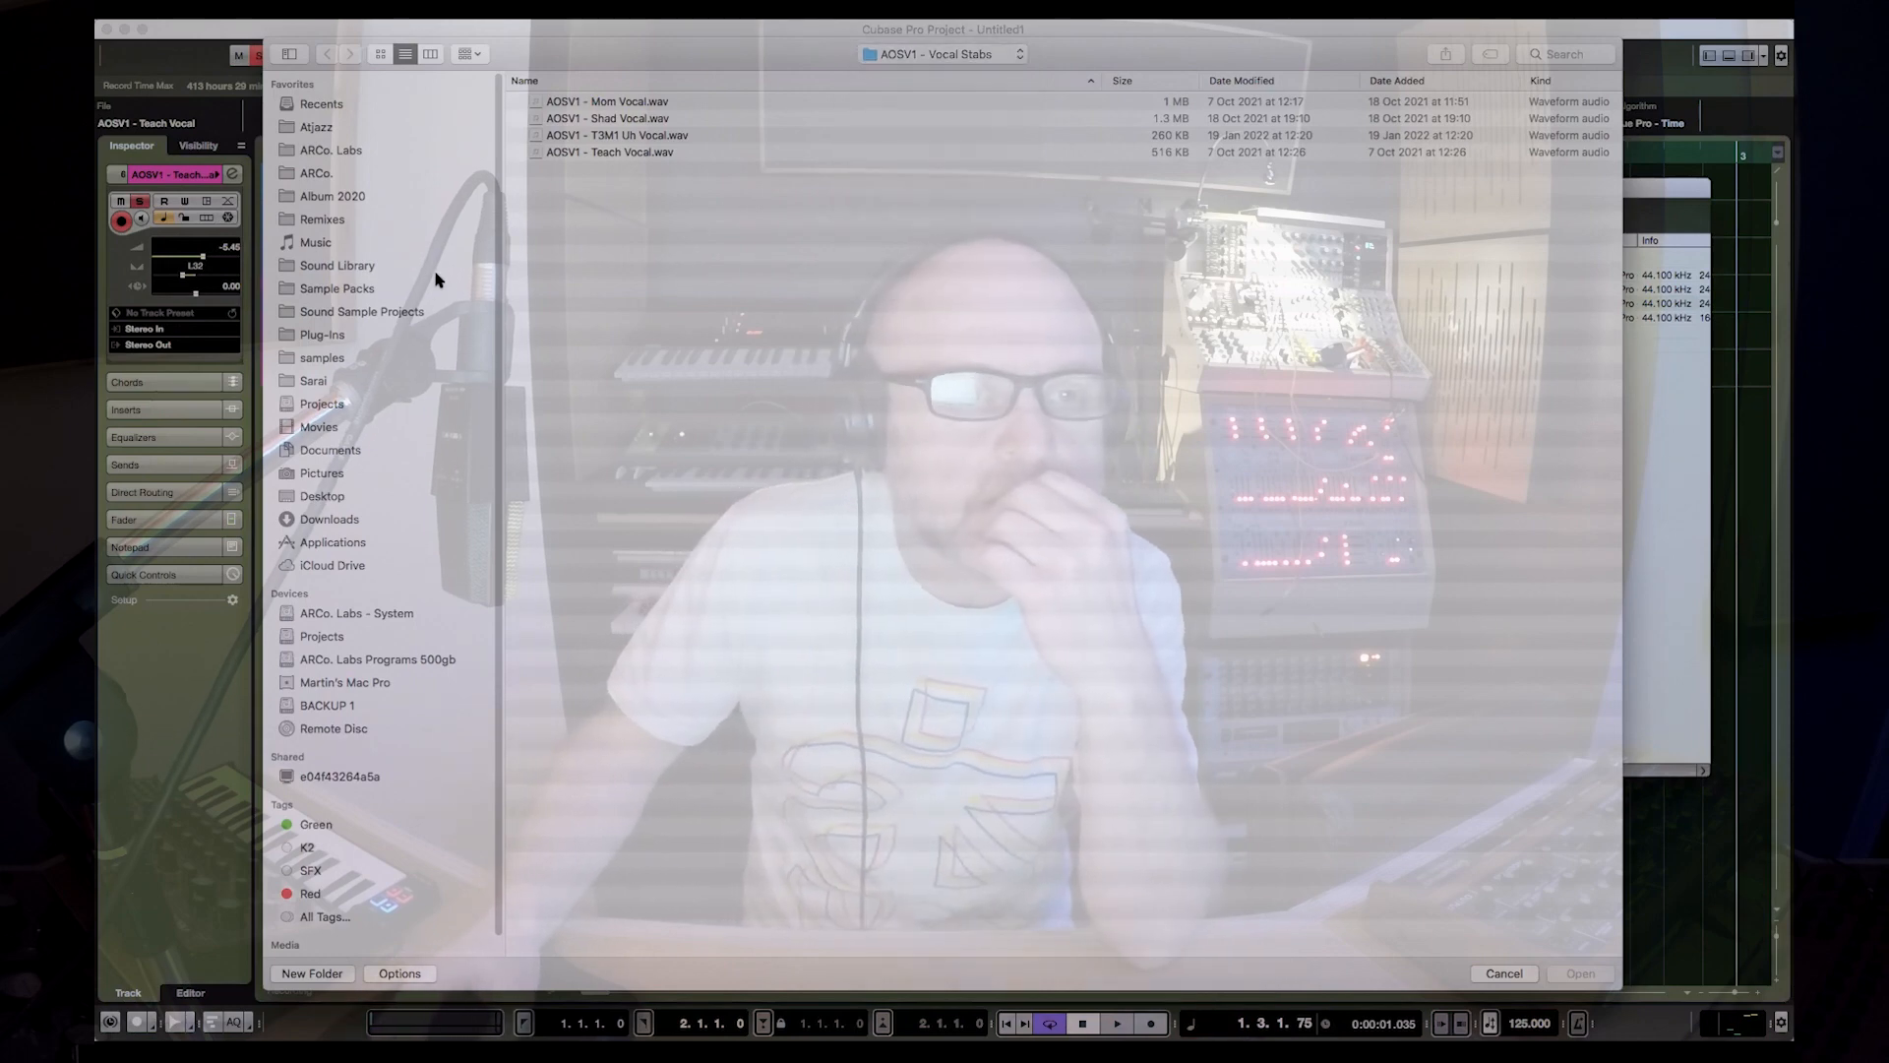
left_click(383, 289)
double_click(576, 102)
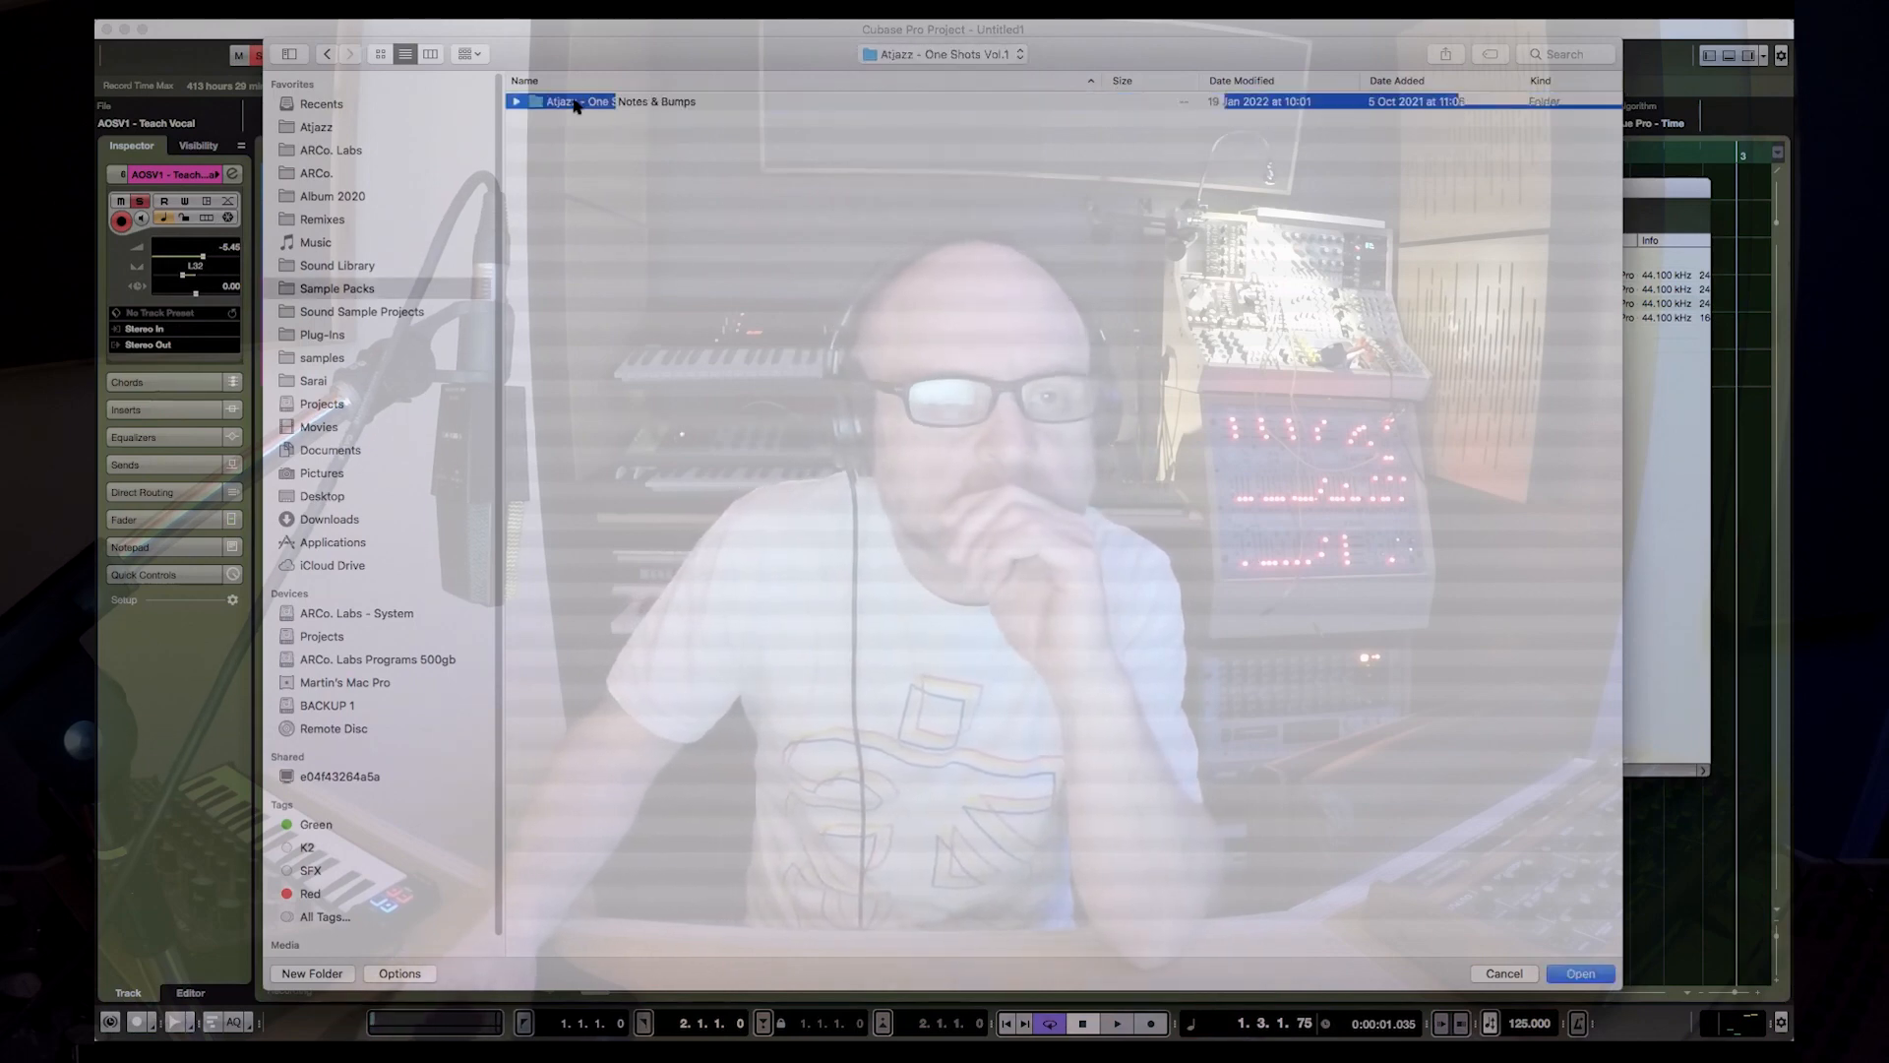
left_click(515, 219)
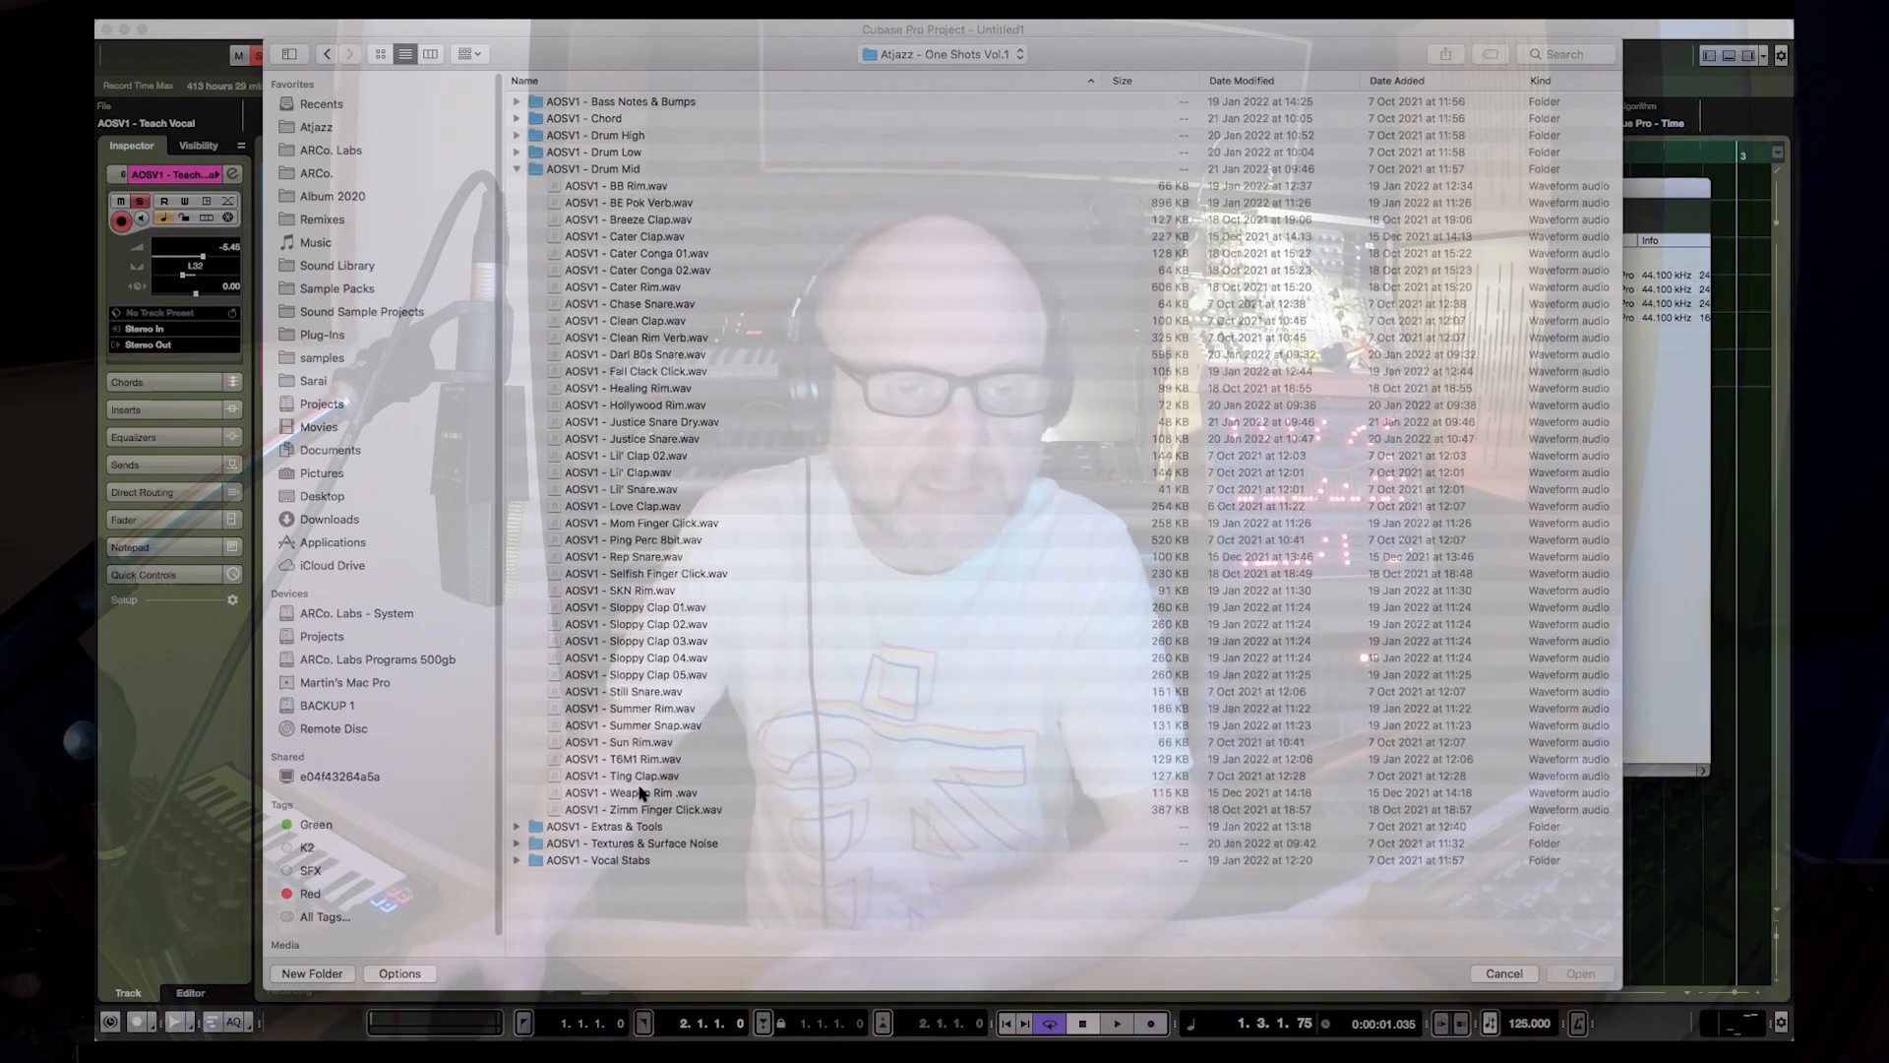
Step: Browse the Drum Mid samples upward from Zimm Finger Click and import AOSV1 - Still Snare.wav into the Pool
left_click(688, 809)
key("Up")
key("Up")
key("Up")
key("Up")
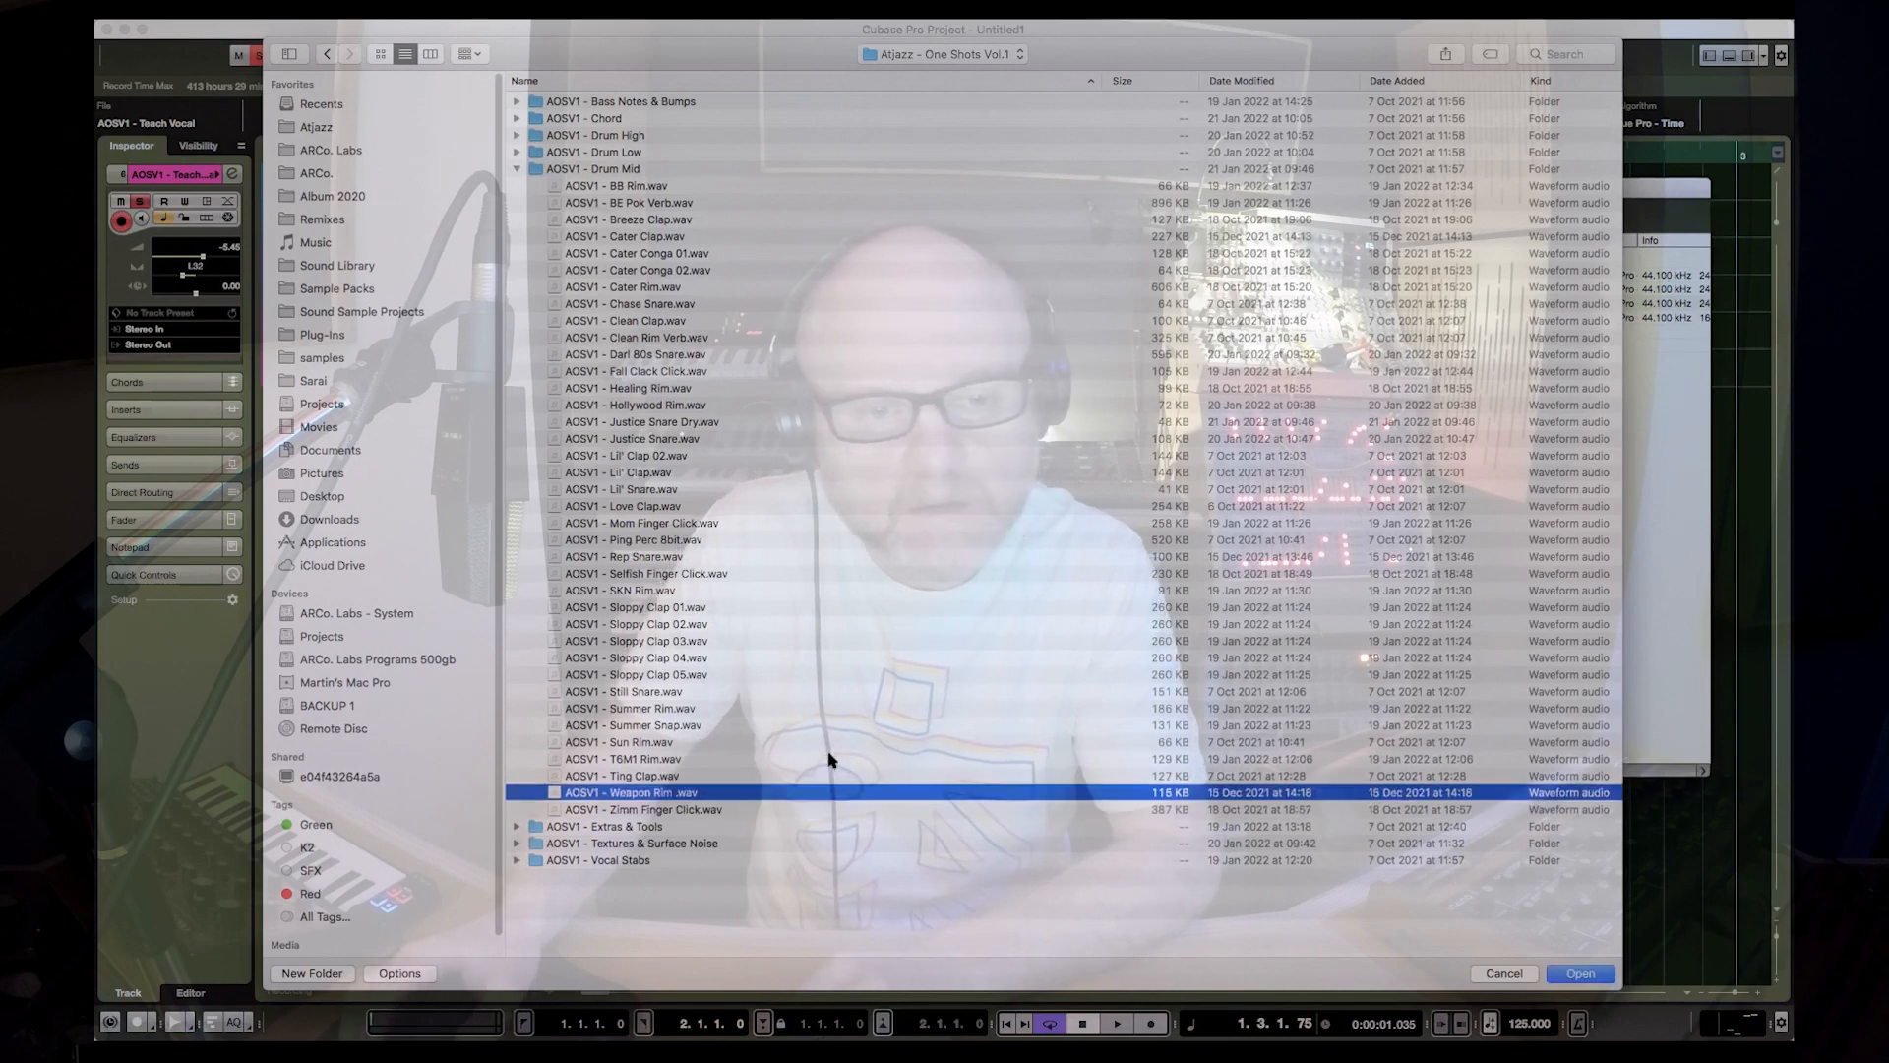
key("Up")
key("Up")
key("Up")
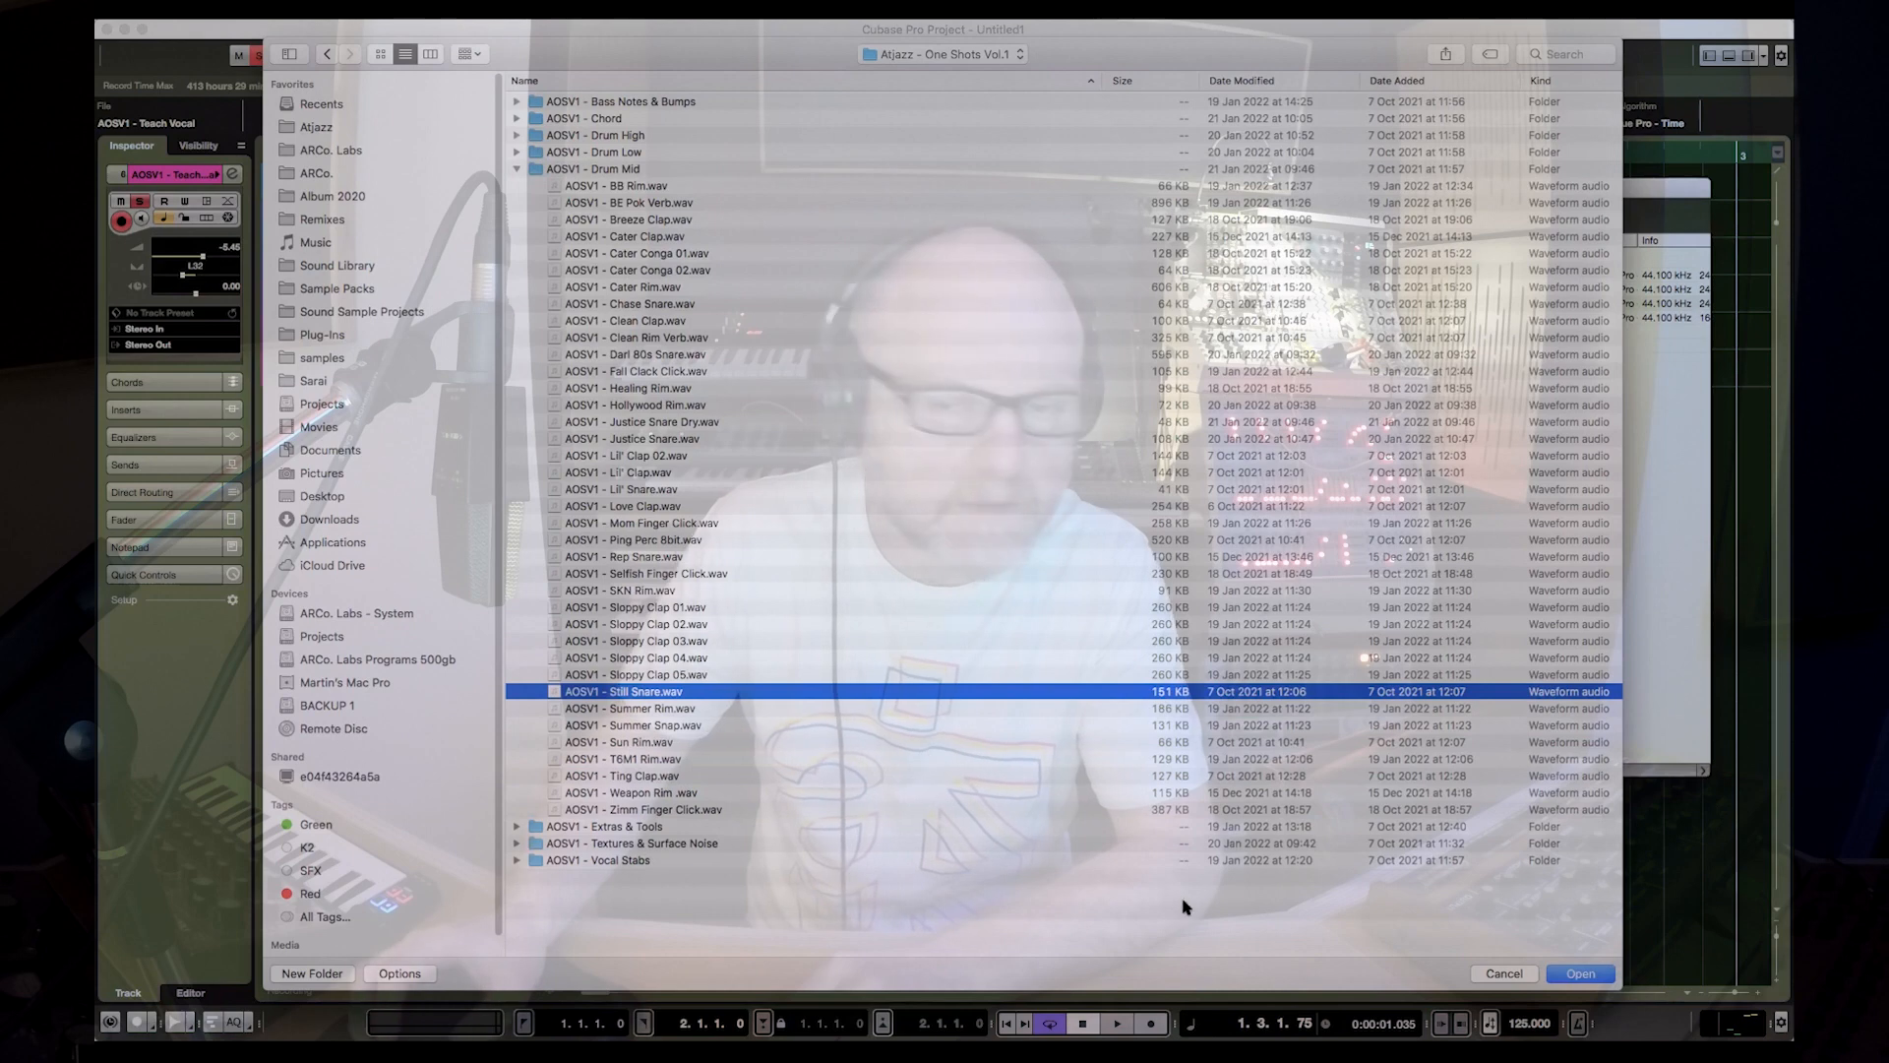
left_click(1552, 974)
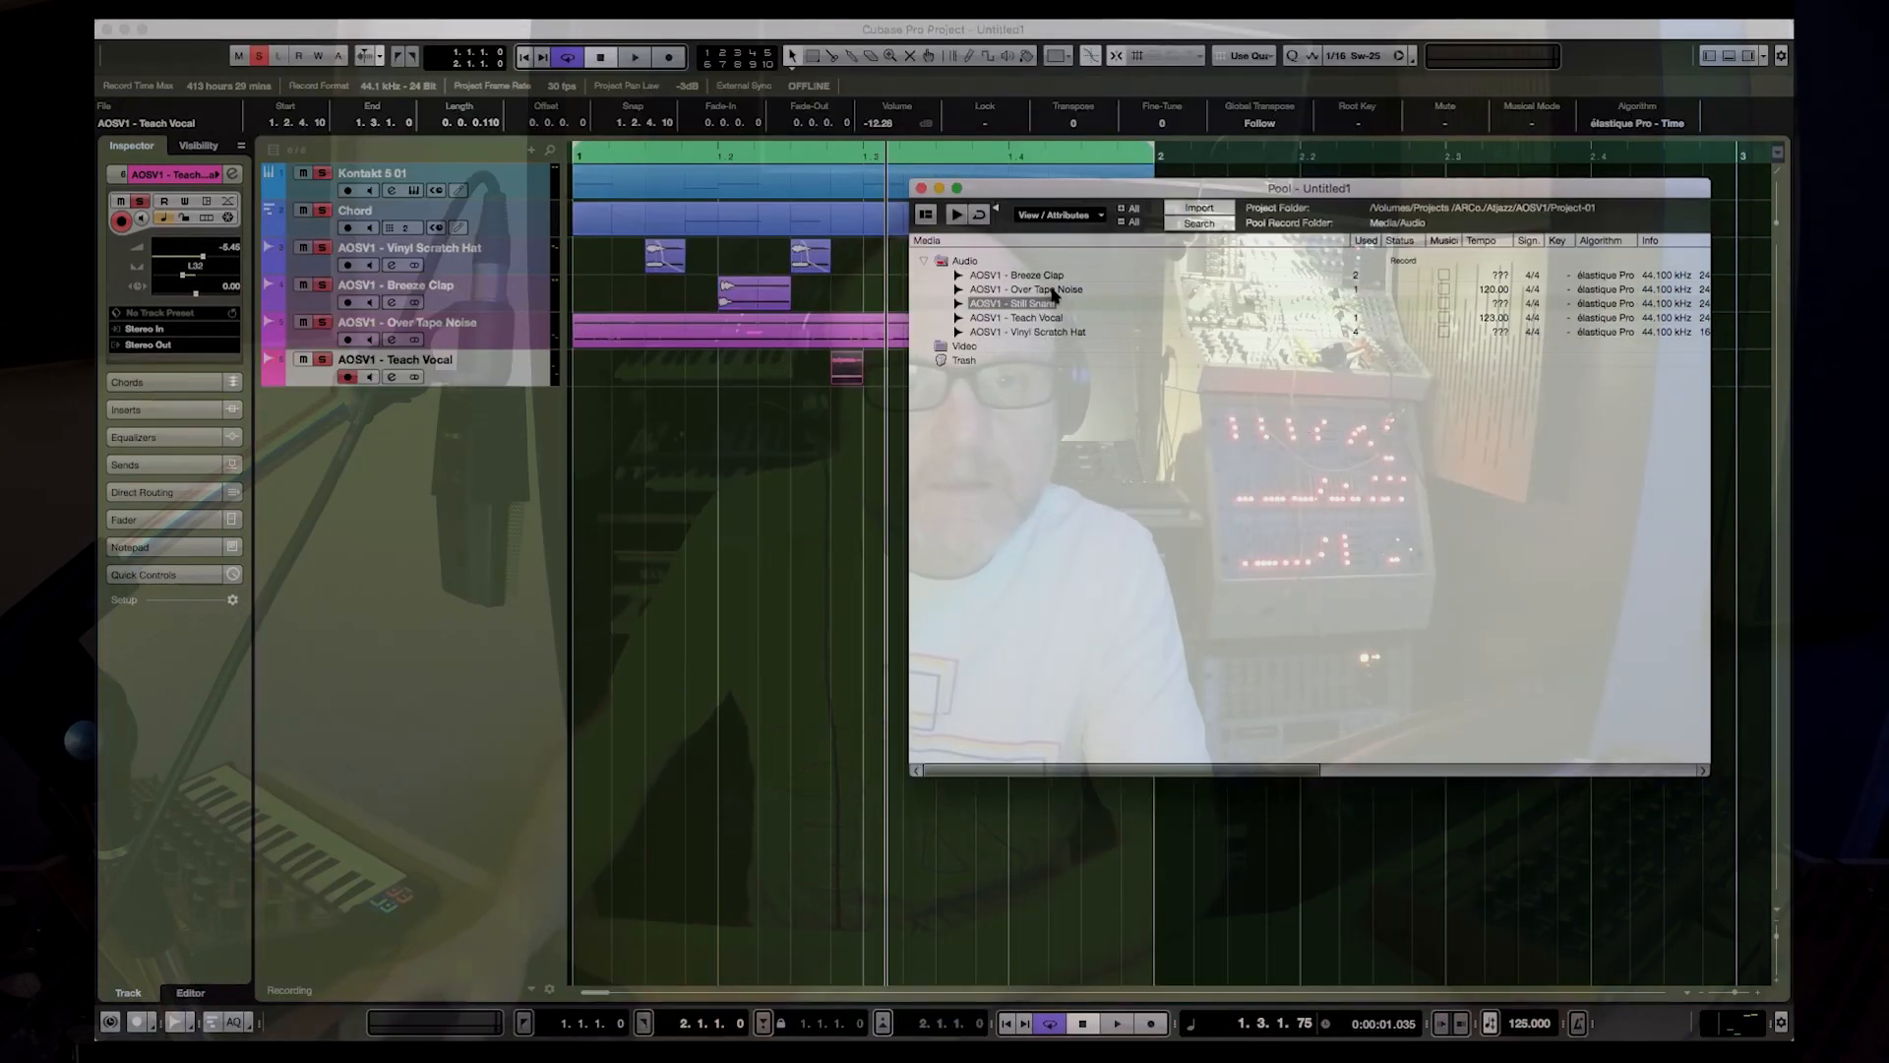
Step: Place Still Snare on a new track at 1.4.2.10, lower the event to about -7.8 dB, and trim its end to 1.4.2.119
left_click_drag(1017, 306, 1054, 421)
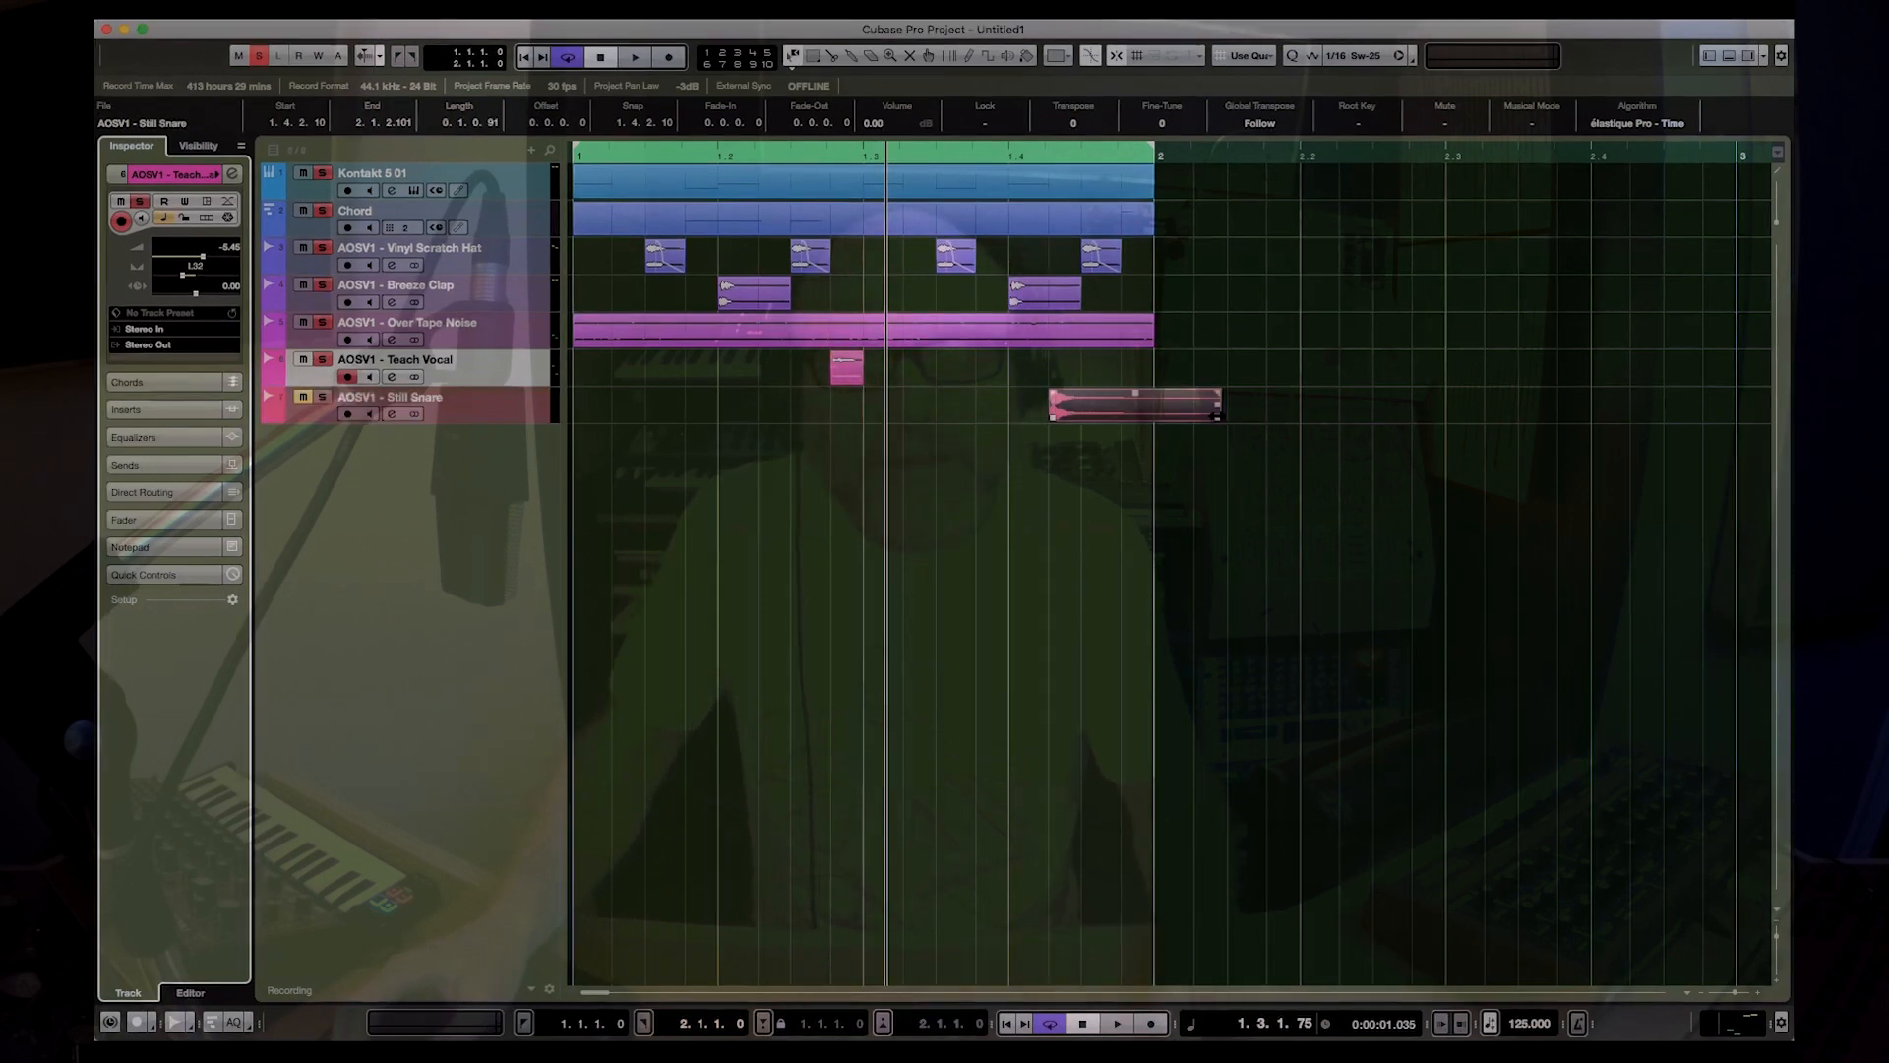
left_click_drag(1217, 418, 1082, 406)
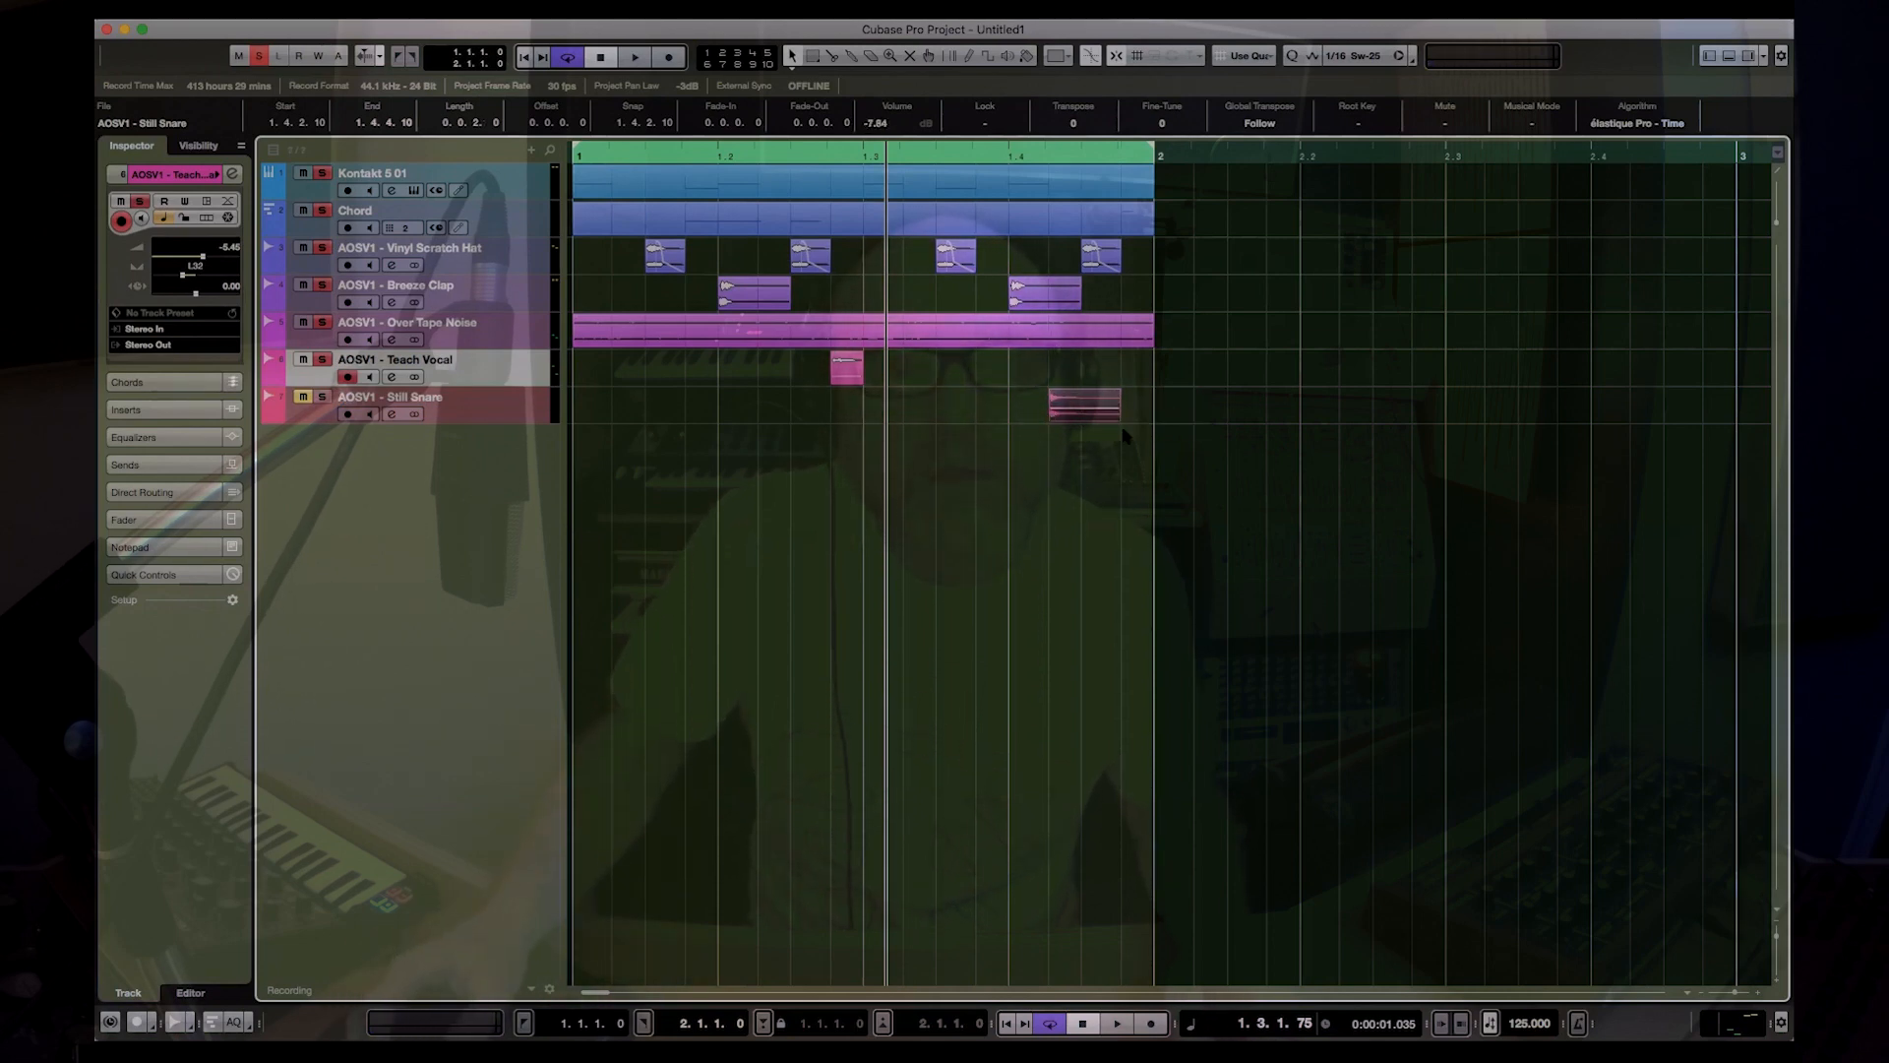
left_click_drag(1116, 415, 1080, 421)
key("super+z")
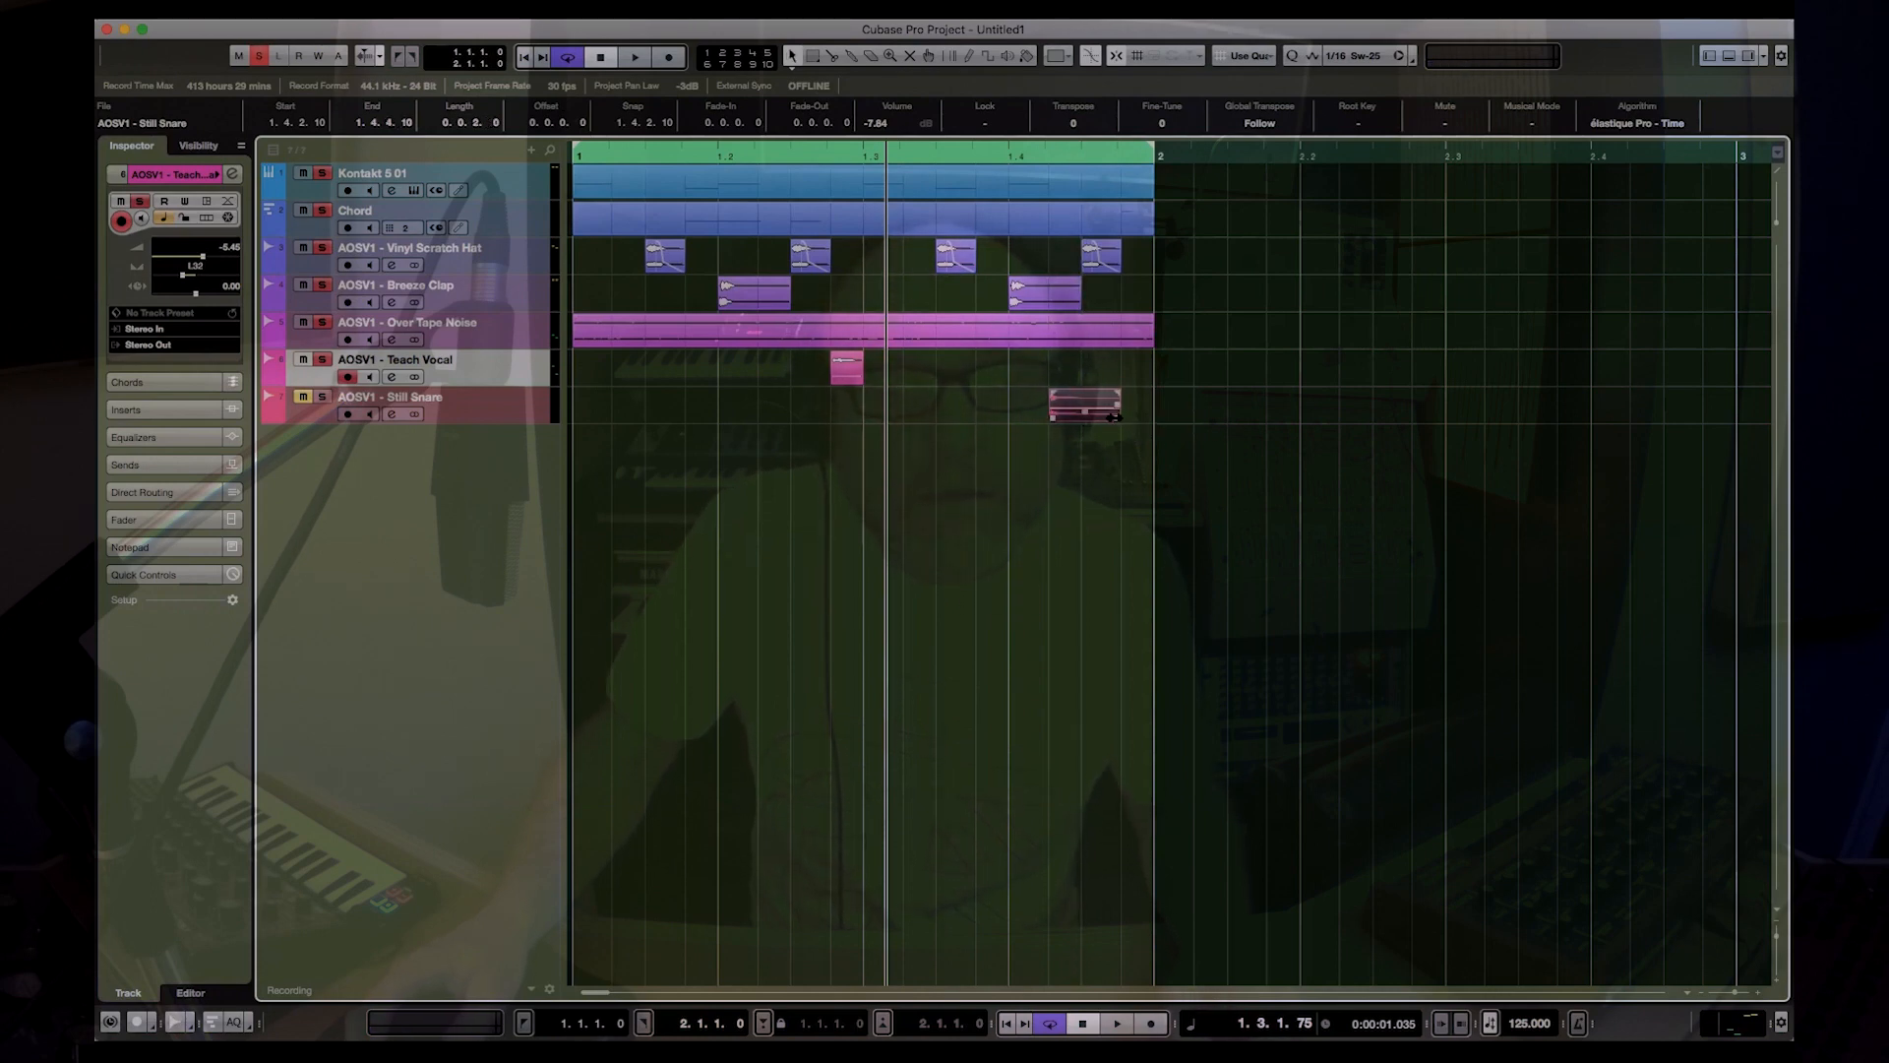
left_click_drag(1115, 417, 1081, 419)
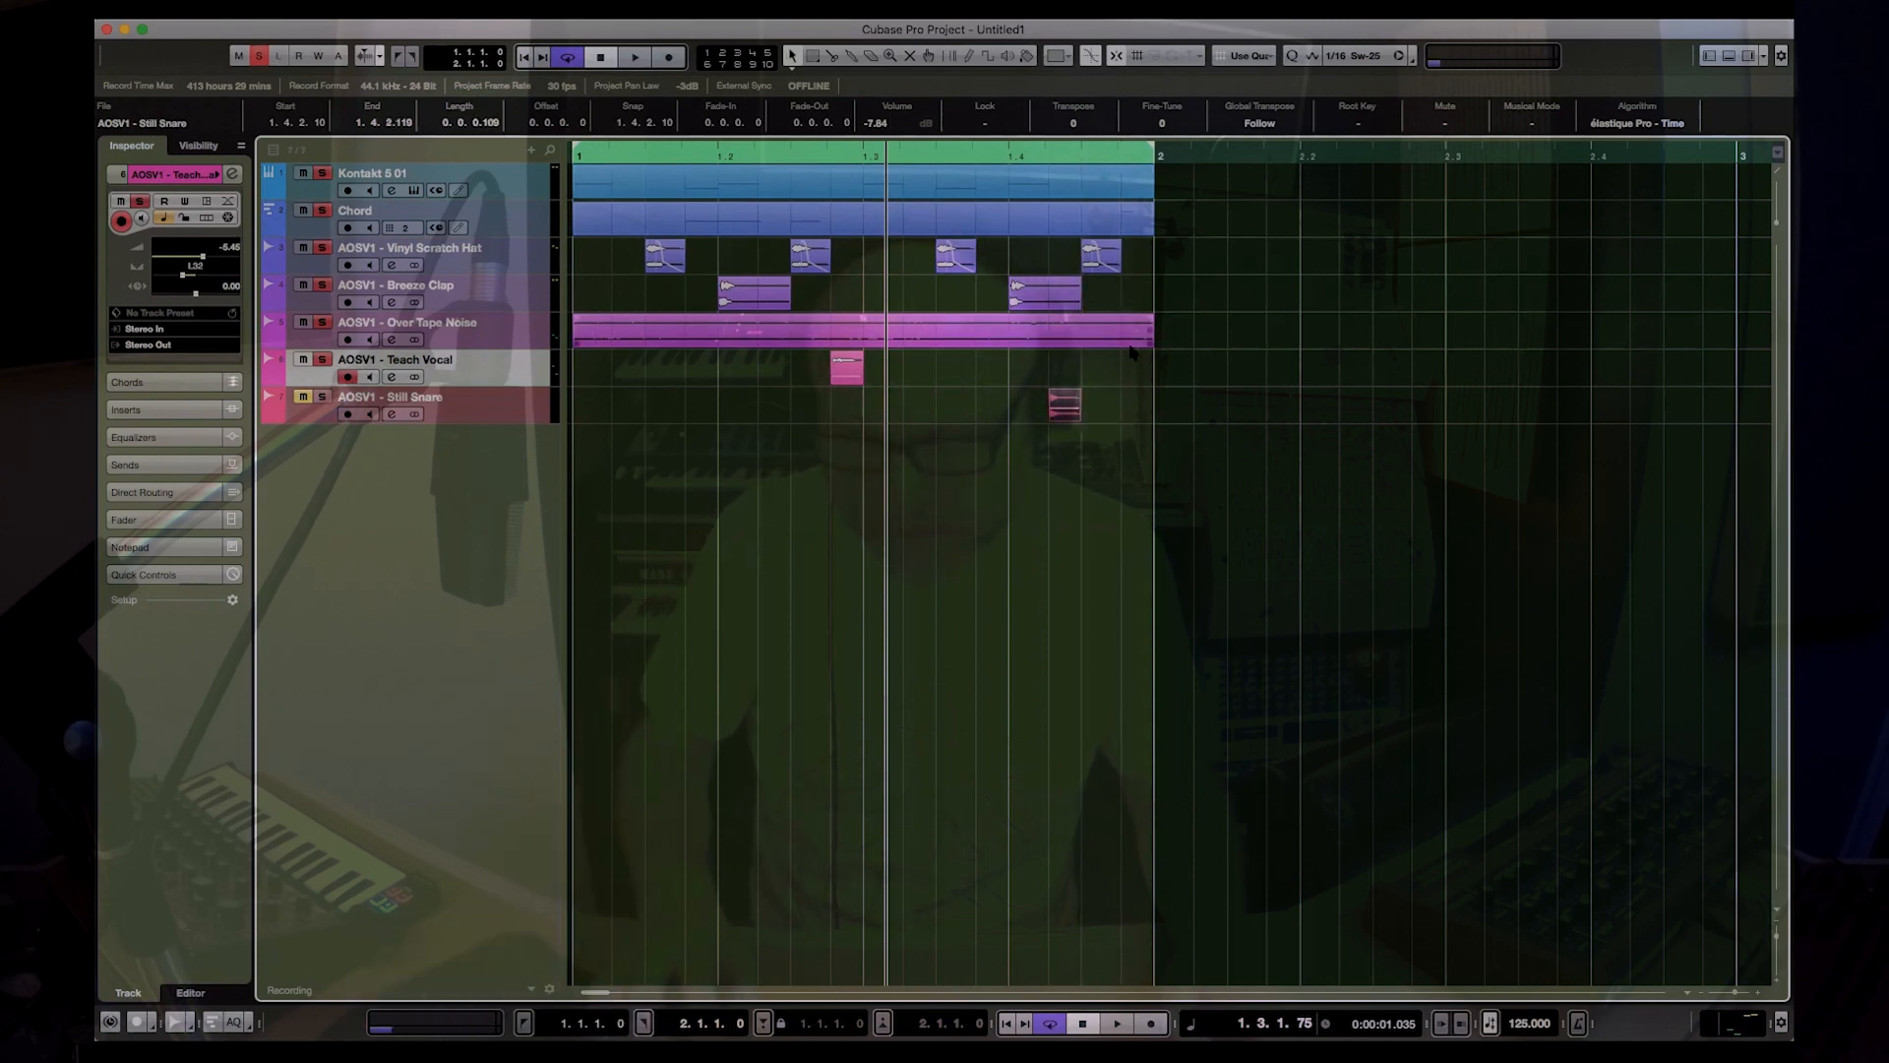
Step: Solo Still Snare with the other tracks at about -3.4 dB track volume, and copy its hit to 1.4.4.10, playing the loop
key("space")
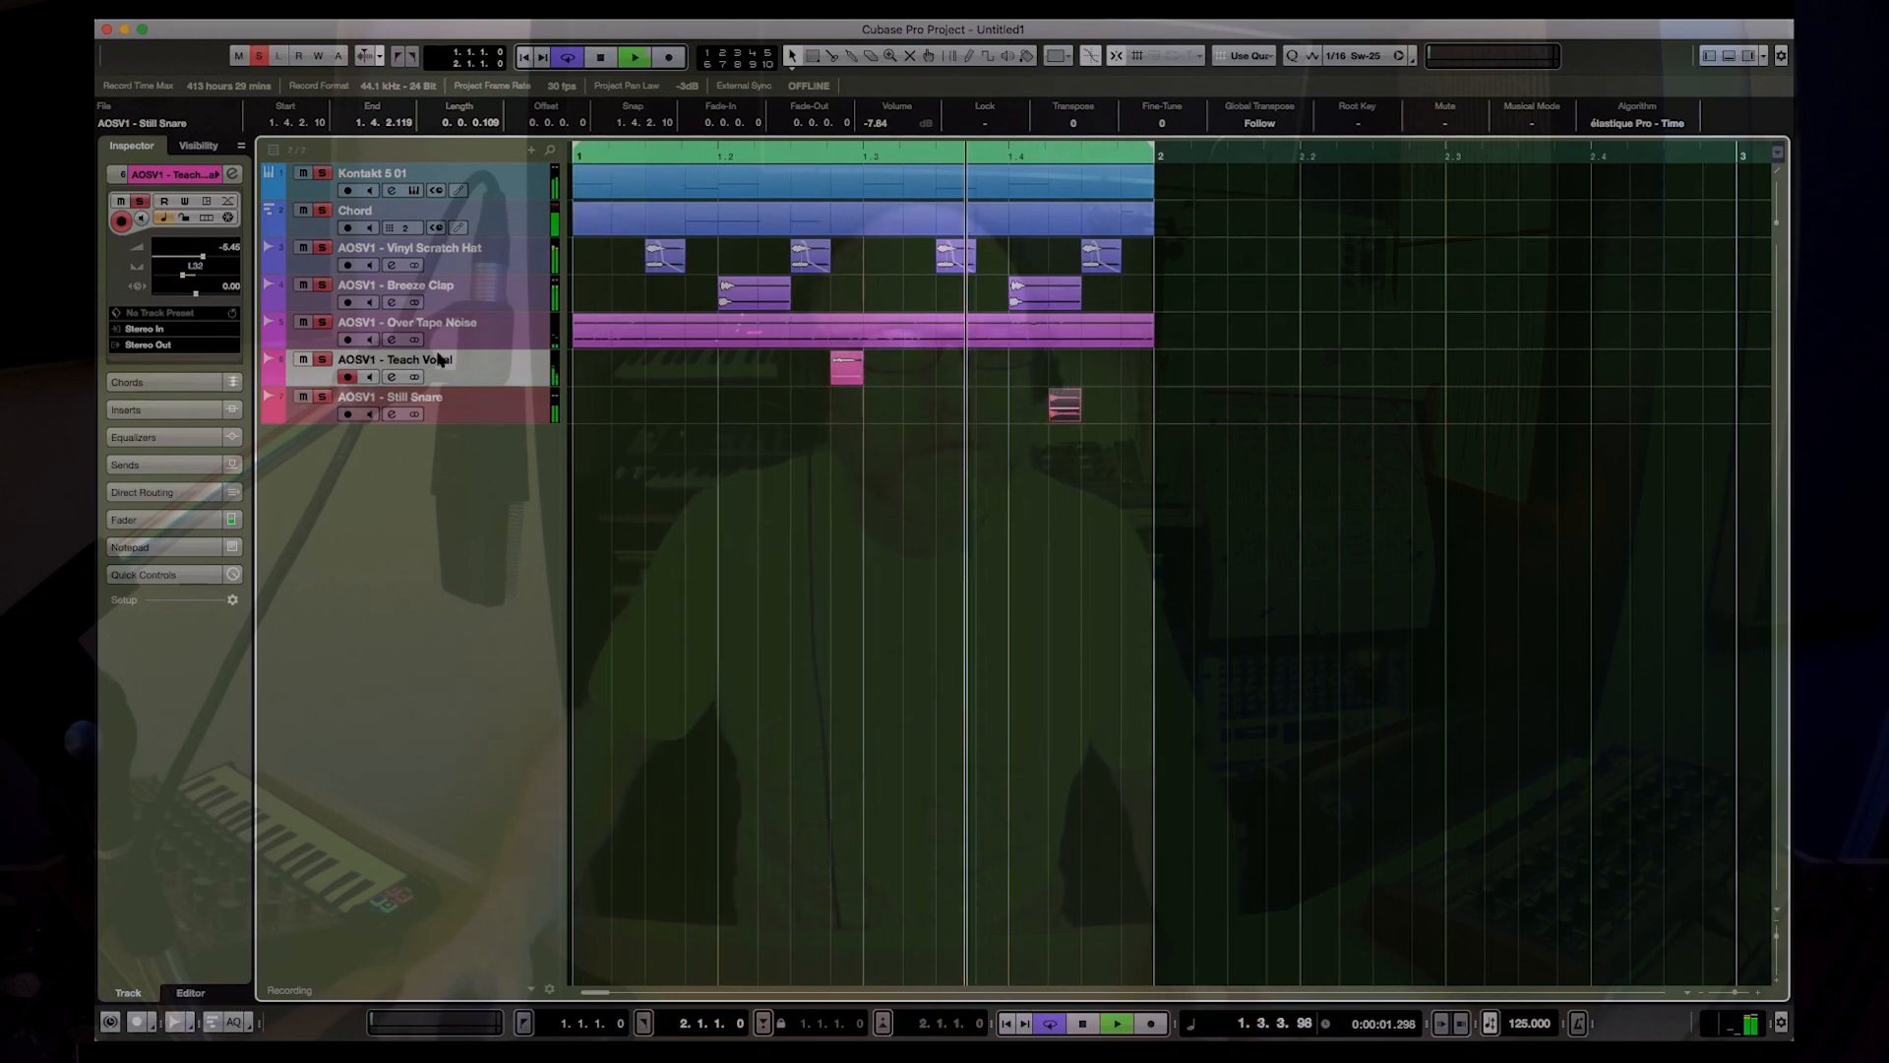
left_click(417, 398)
left_click_drag(220, 257, 208, 256)
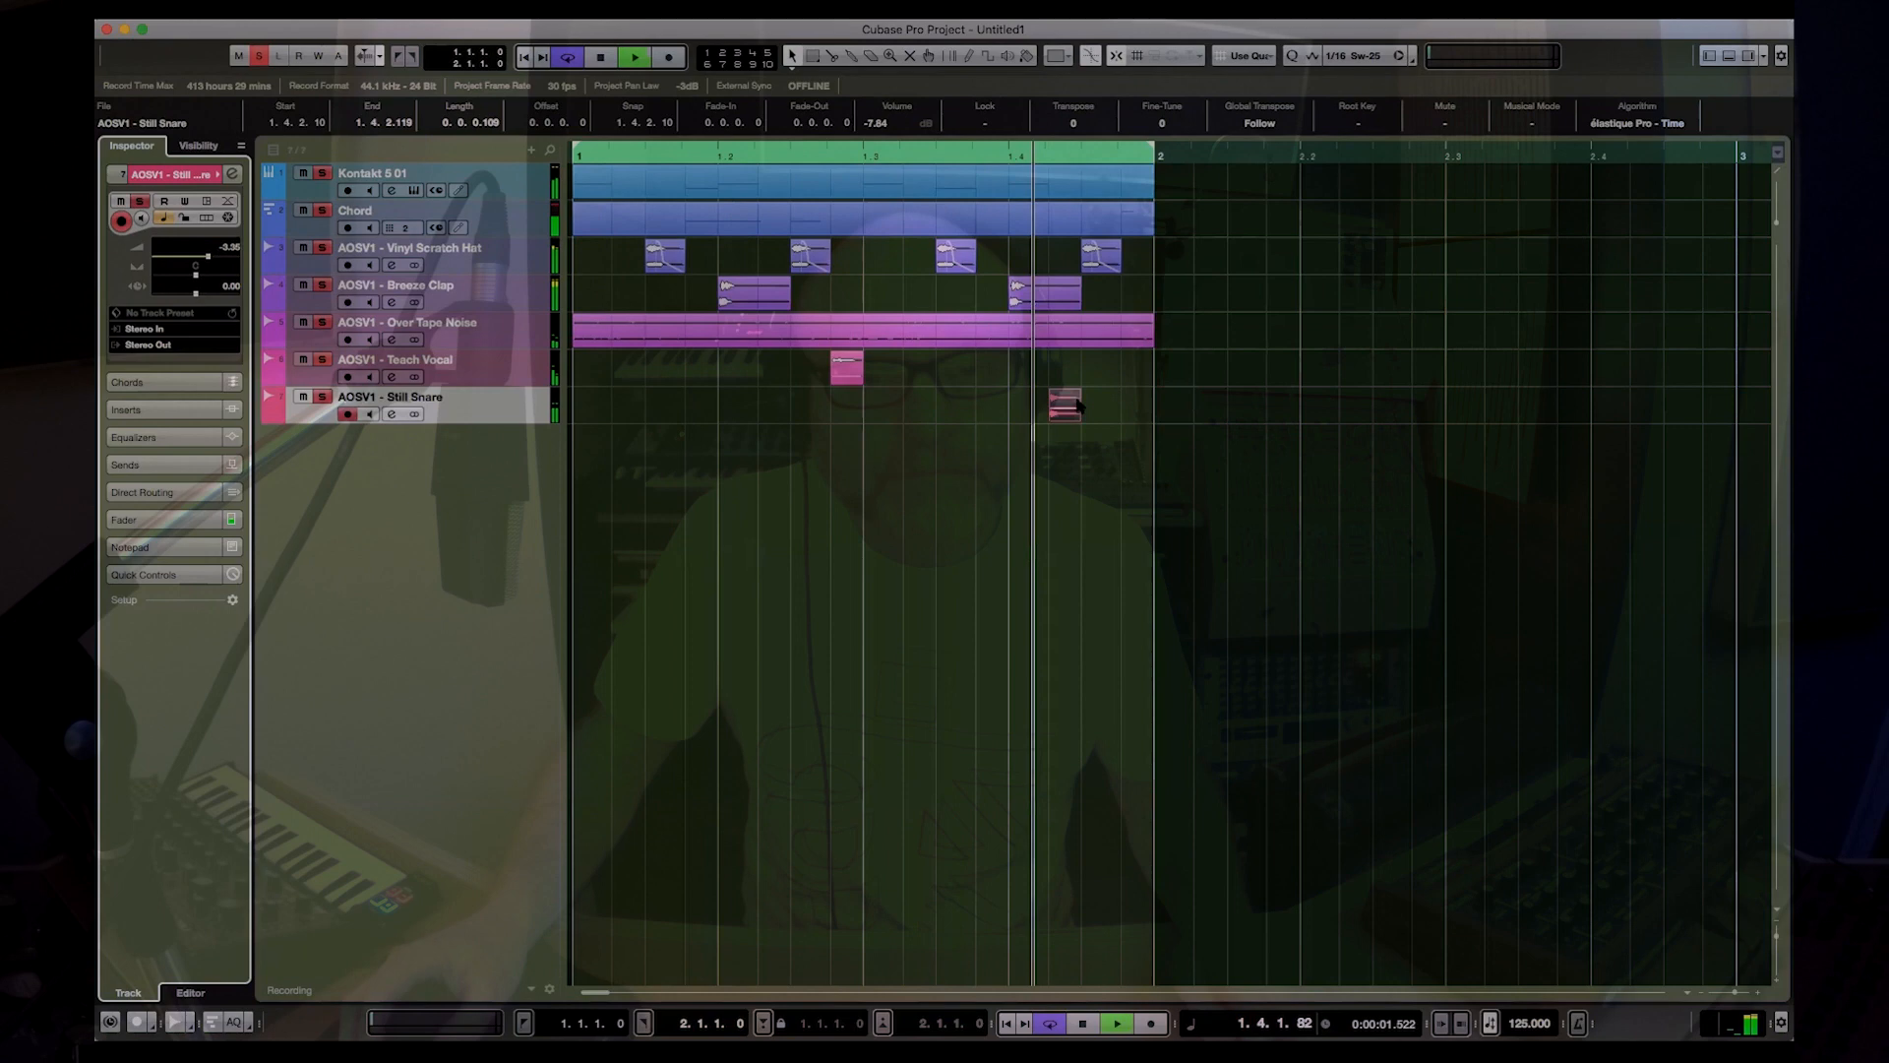
key("space")
left_click_drag(1063, 404, 1139, 411)
key("space")
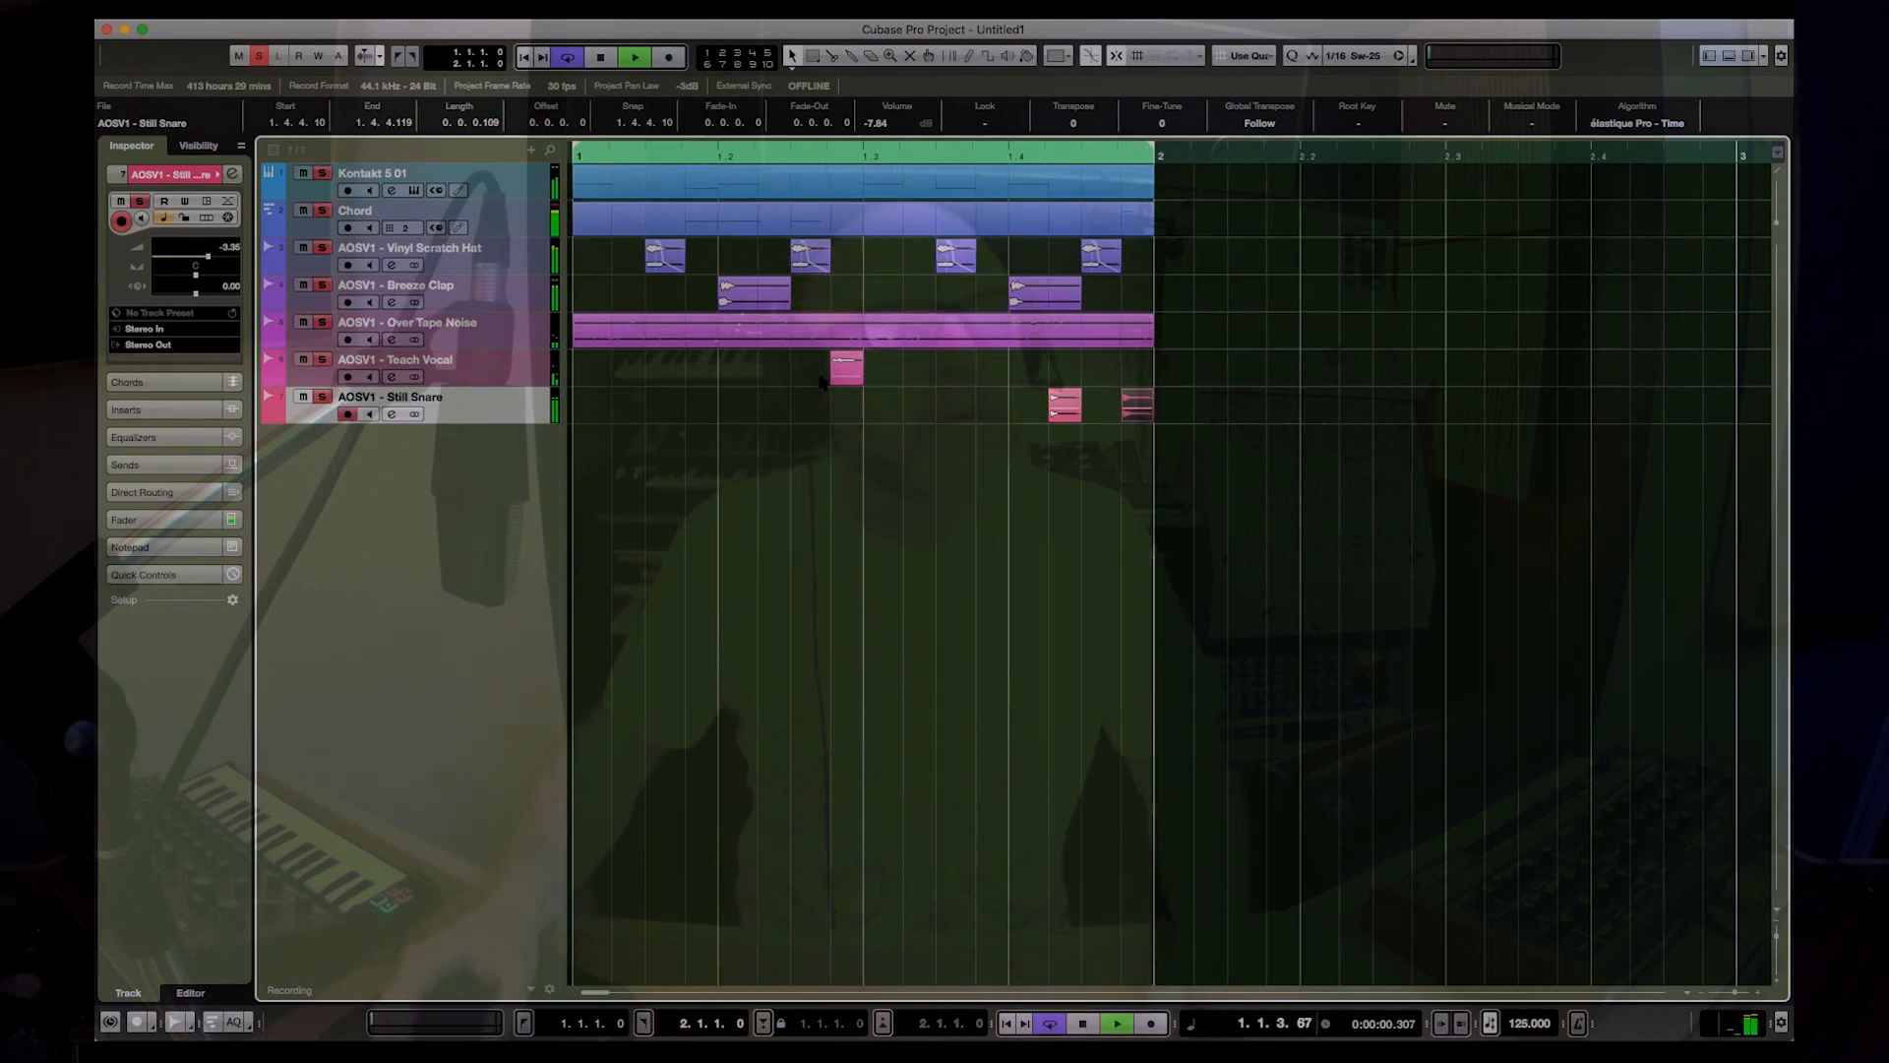
Step: Lower the instrument volume of Kontakt's Up Piano Chord Stab slightly while the loop plays, and stop playback
left_click(499, 229)
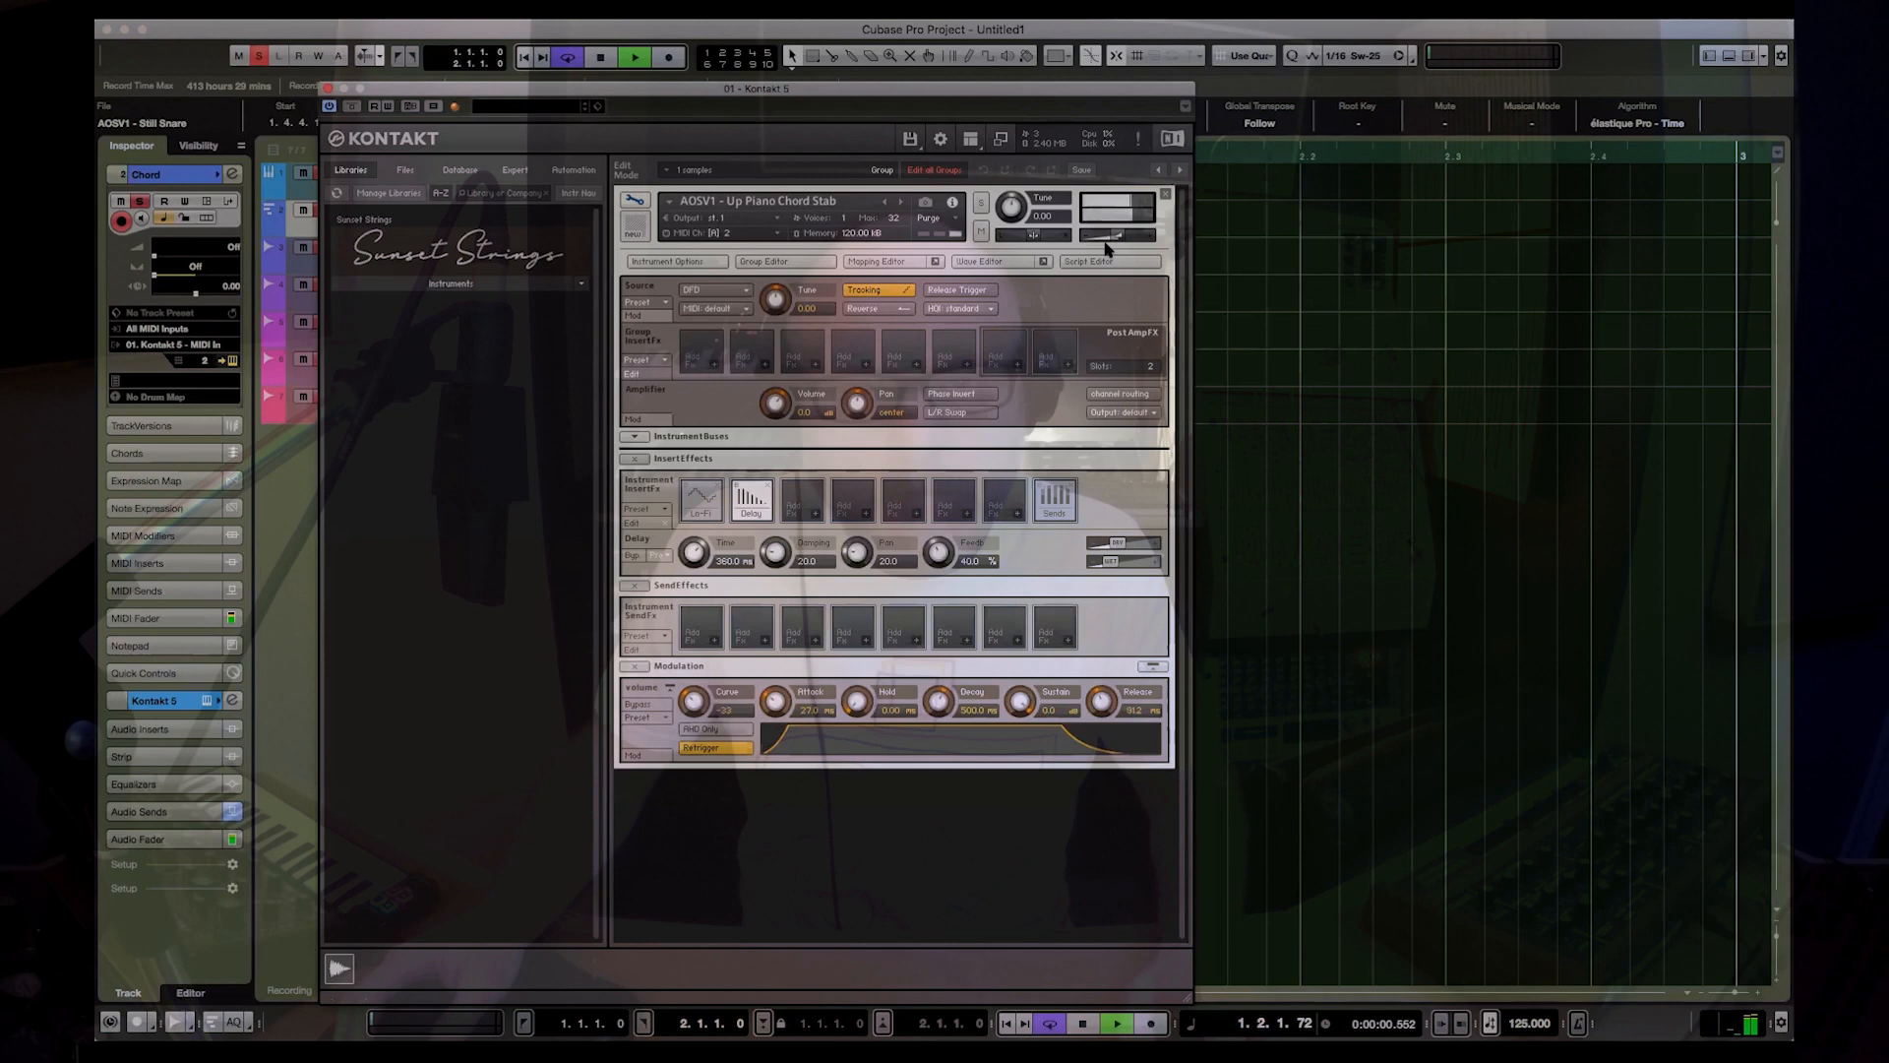
left_click_drag(1112, 234, 1106, 236)
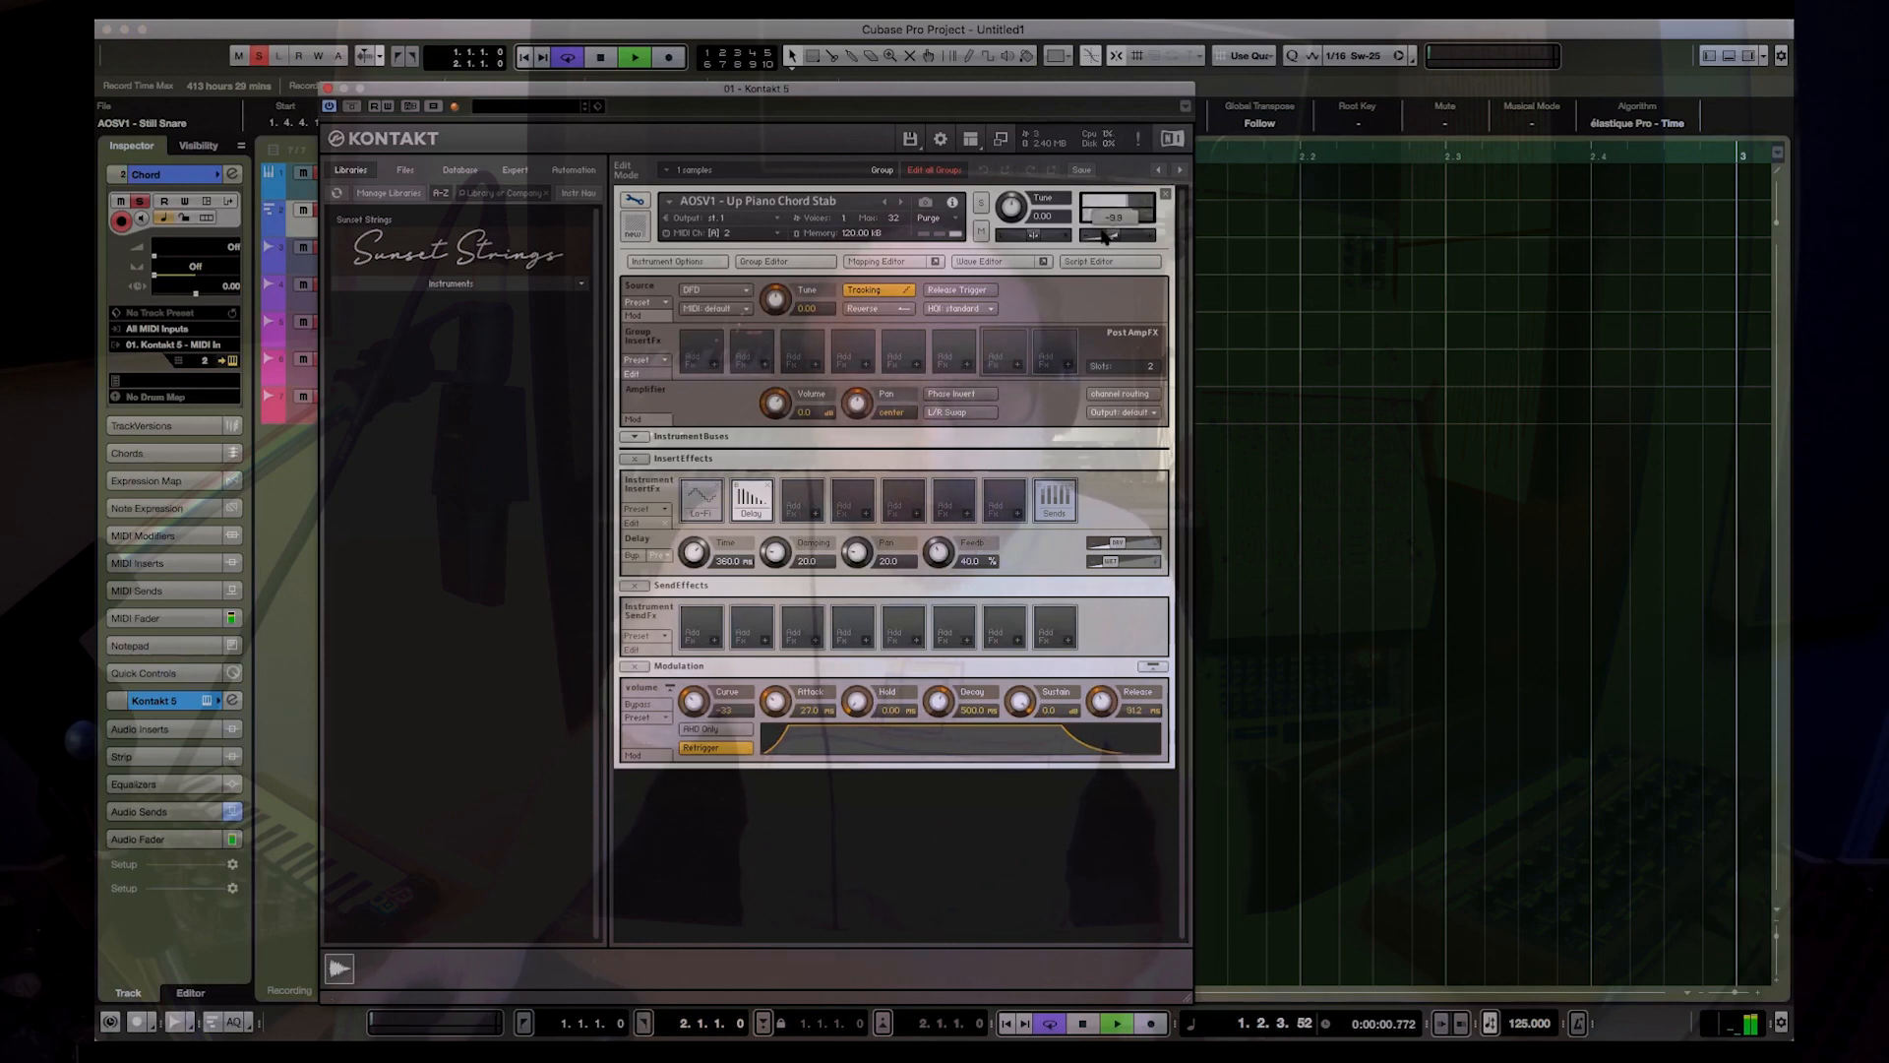
key("space")
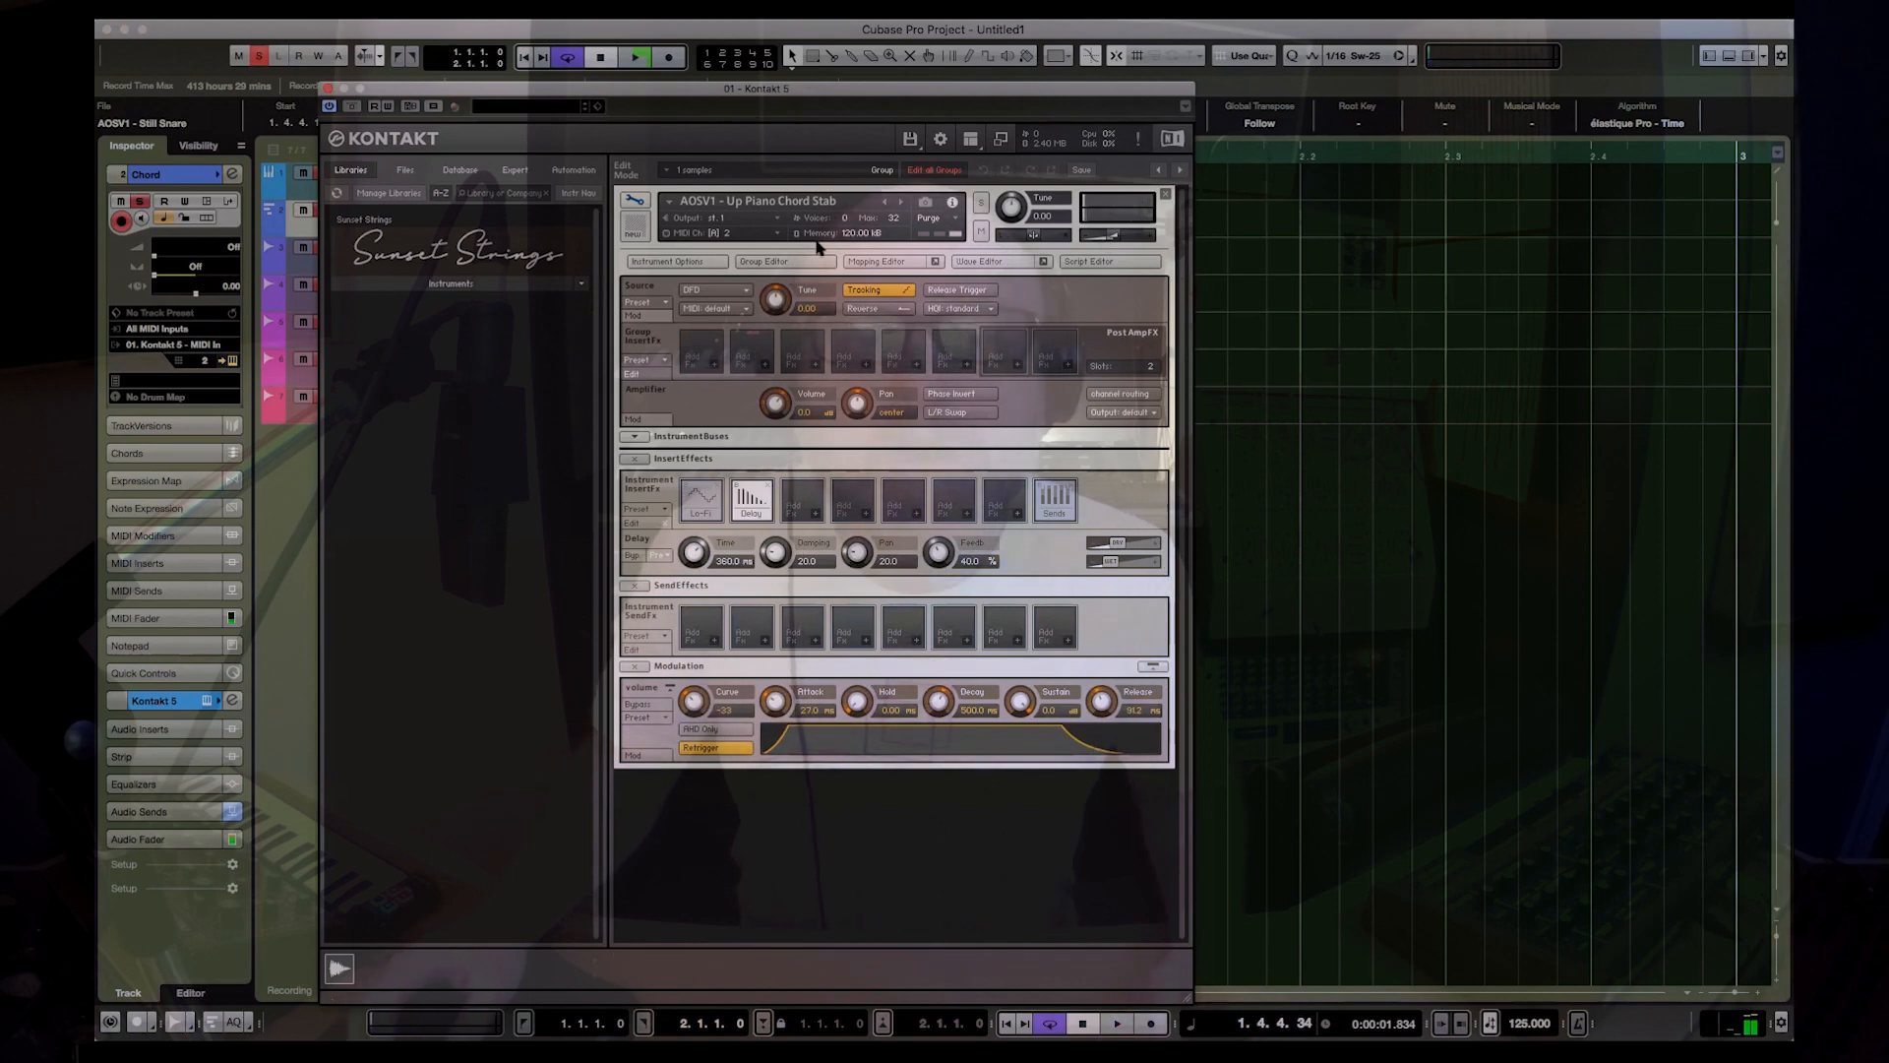
Step: Load the factory Performance script Humanizer into the first script slot of the Up Piano Chord Stab
left_click(1100, 264)
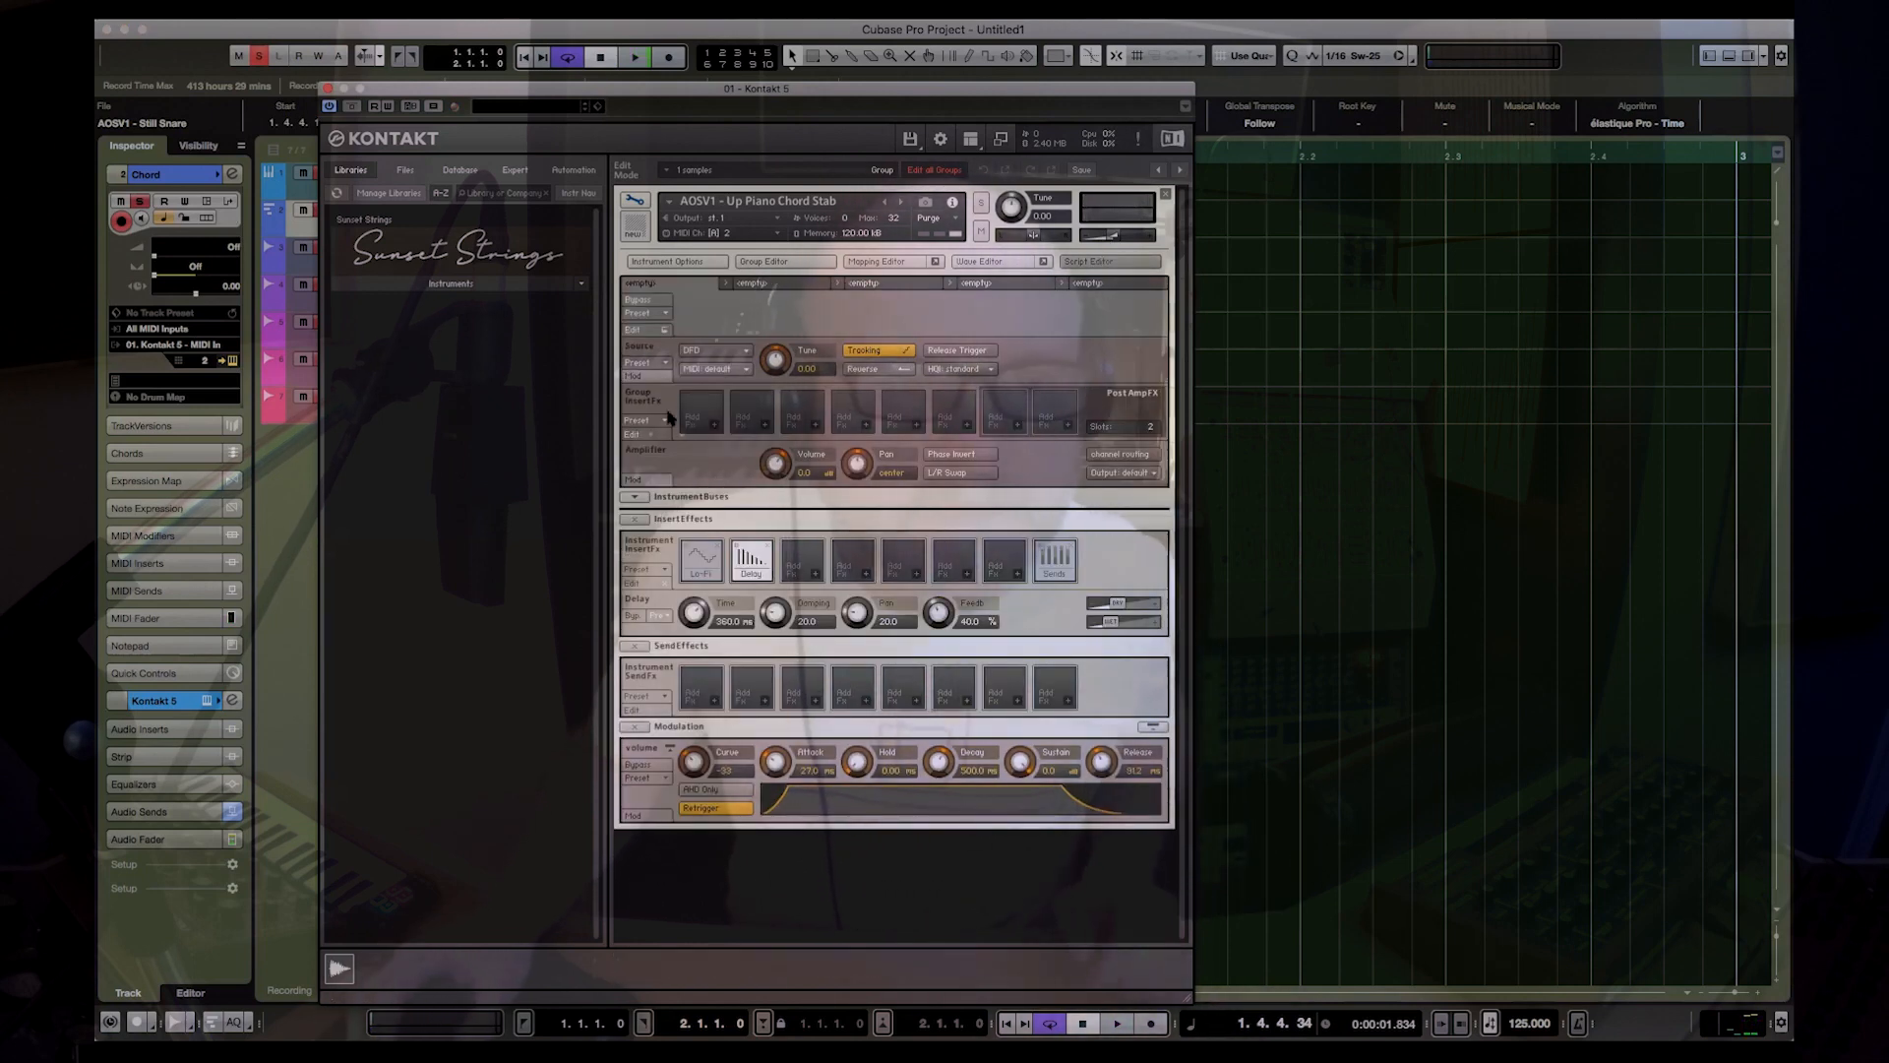
left_click(666, 314)
mouse_move(671, 334)
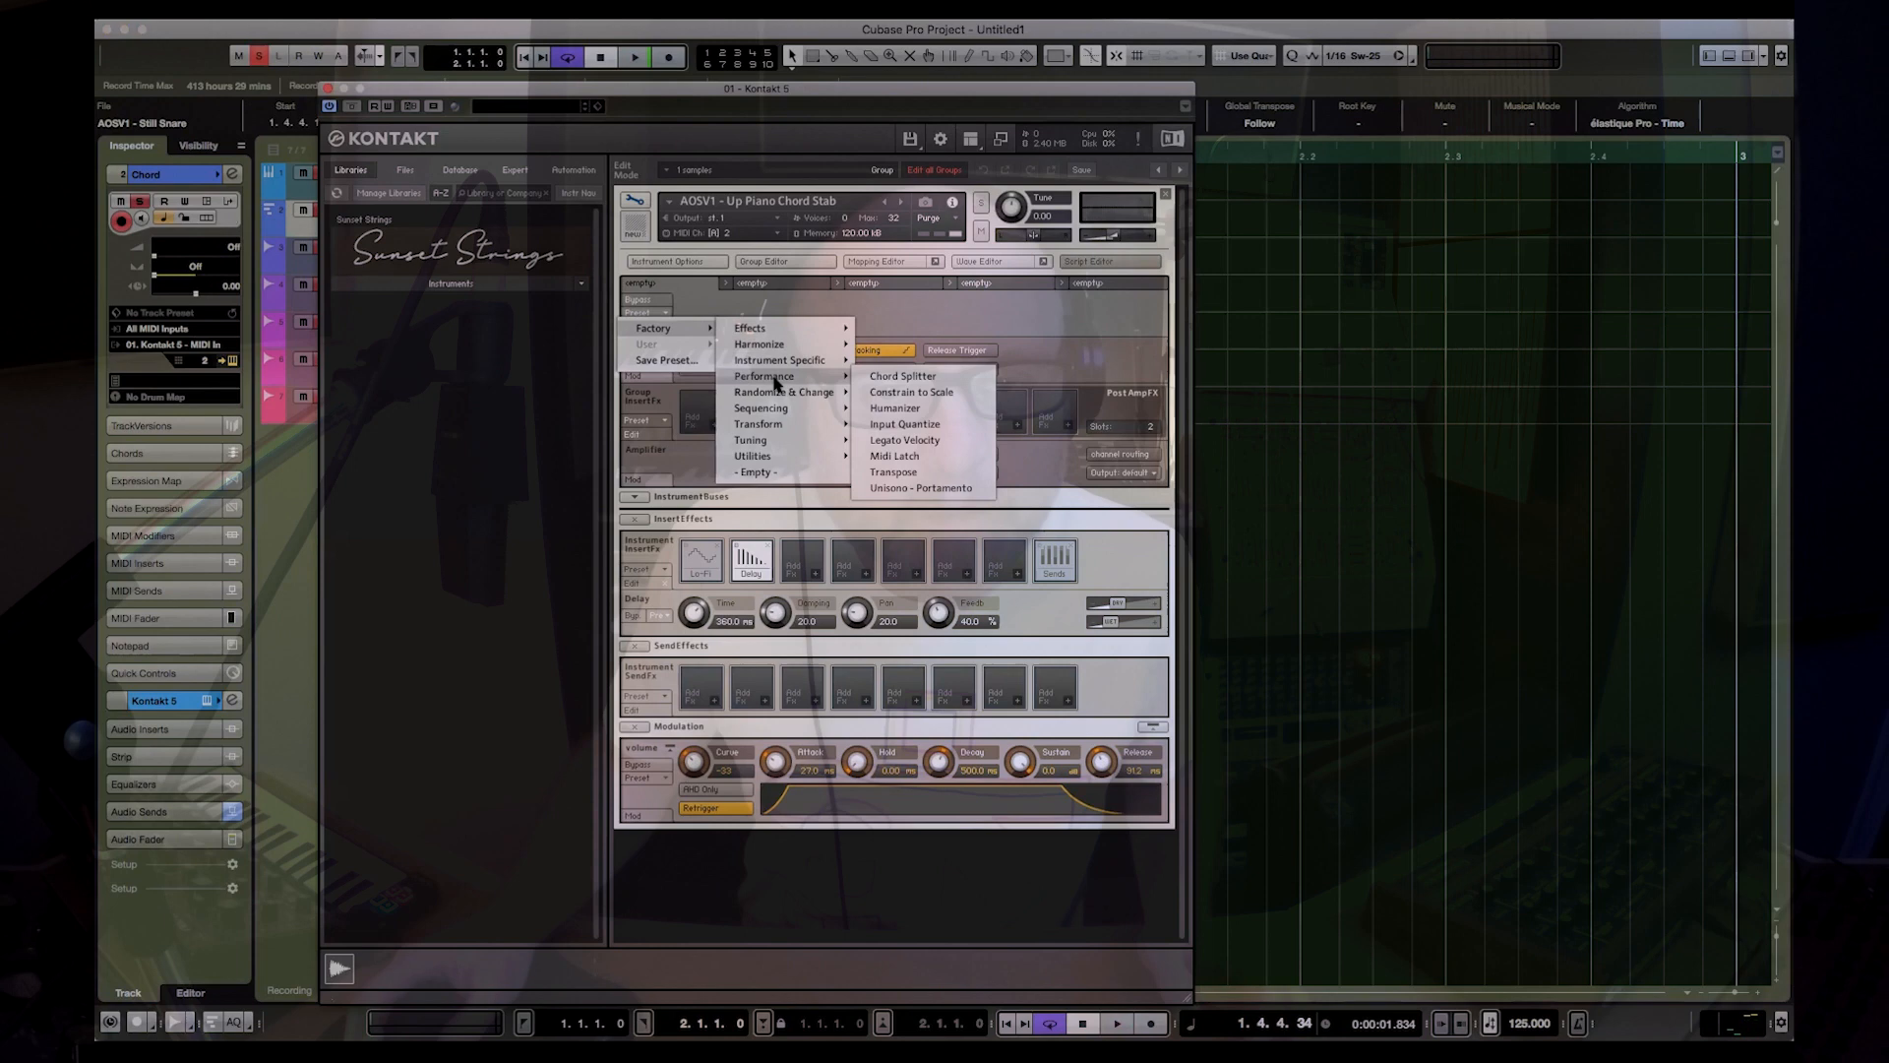
left_click(913, 408)
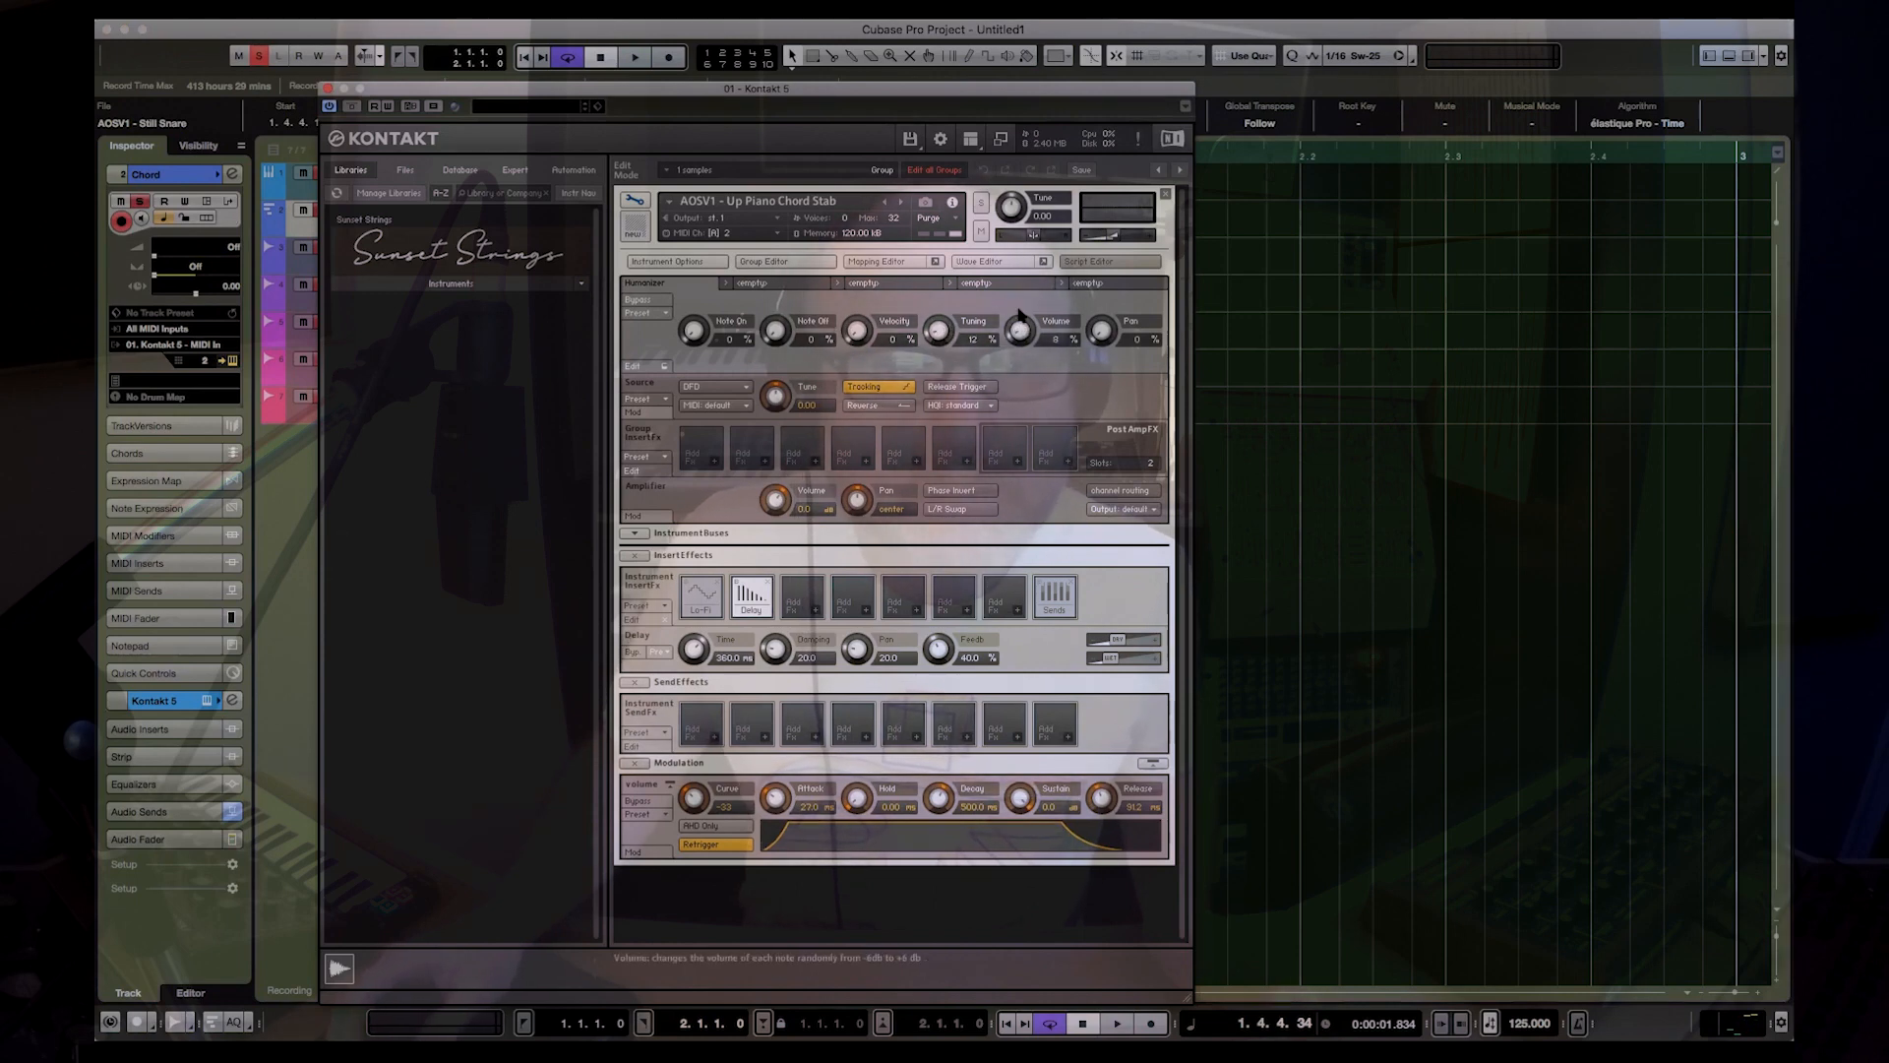
Step: Set the Humanizer's Tuning to 12%, Volume to 10% and Pan to 28%, close Kontakt, and play the loop
left_click_drag(1101, 332, 1101, 303)
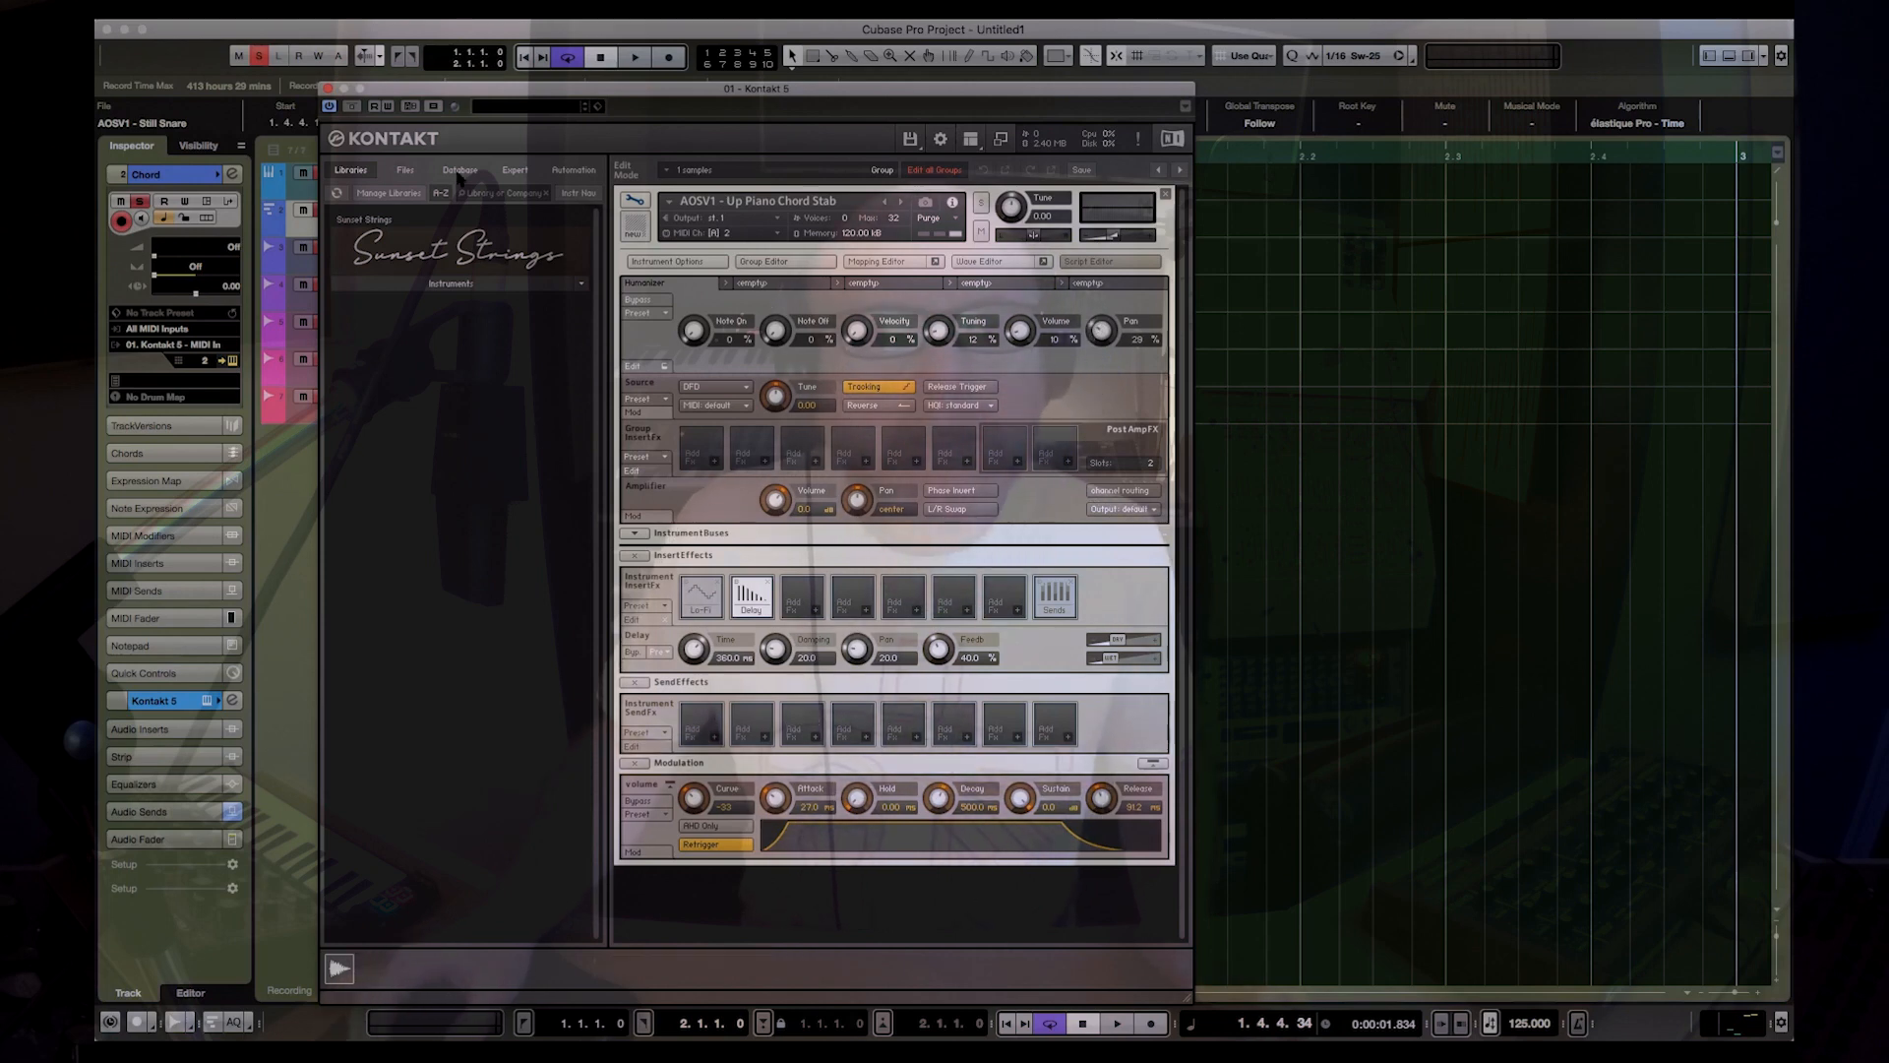
left_click(329, 89)
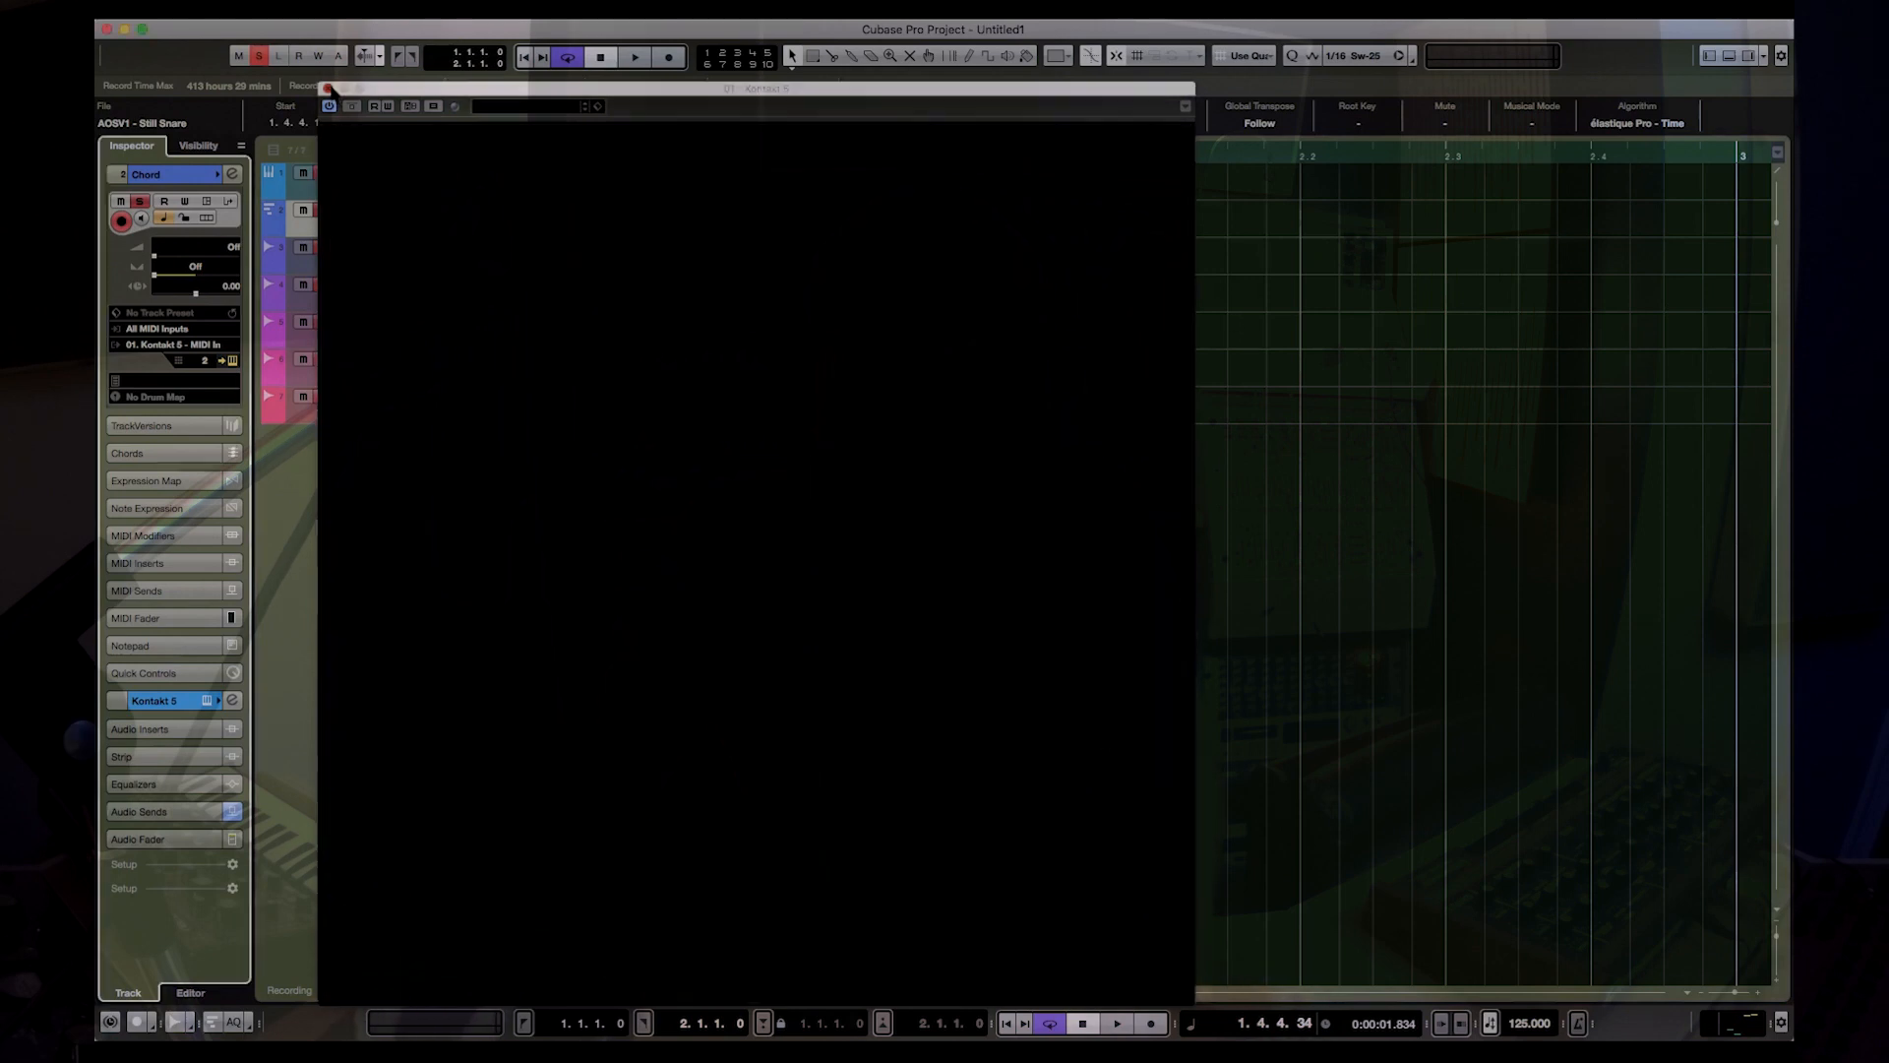
key("space")
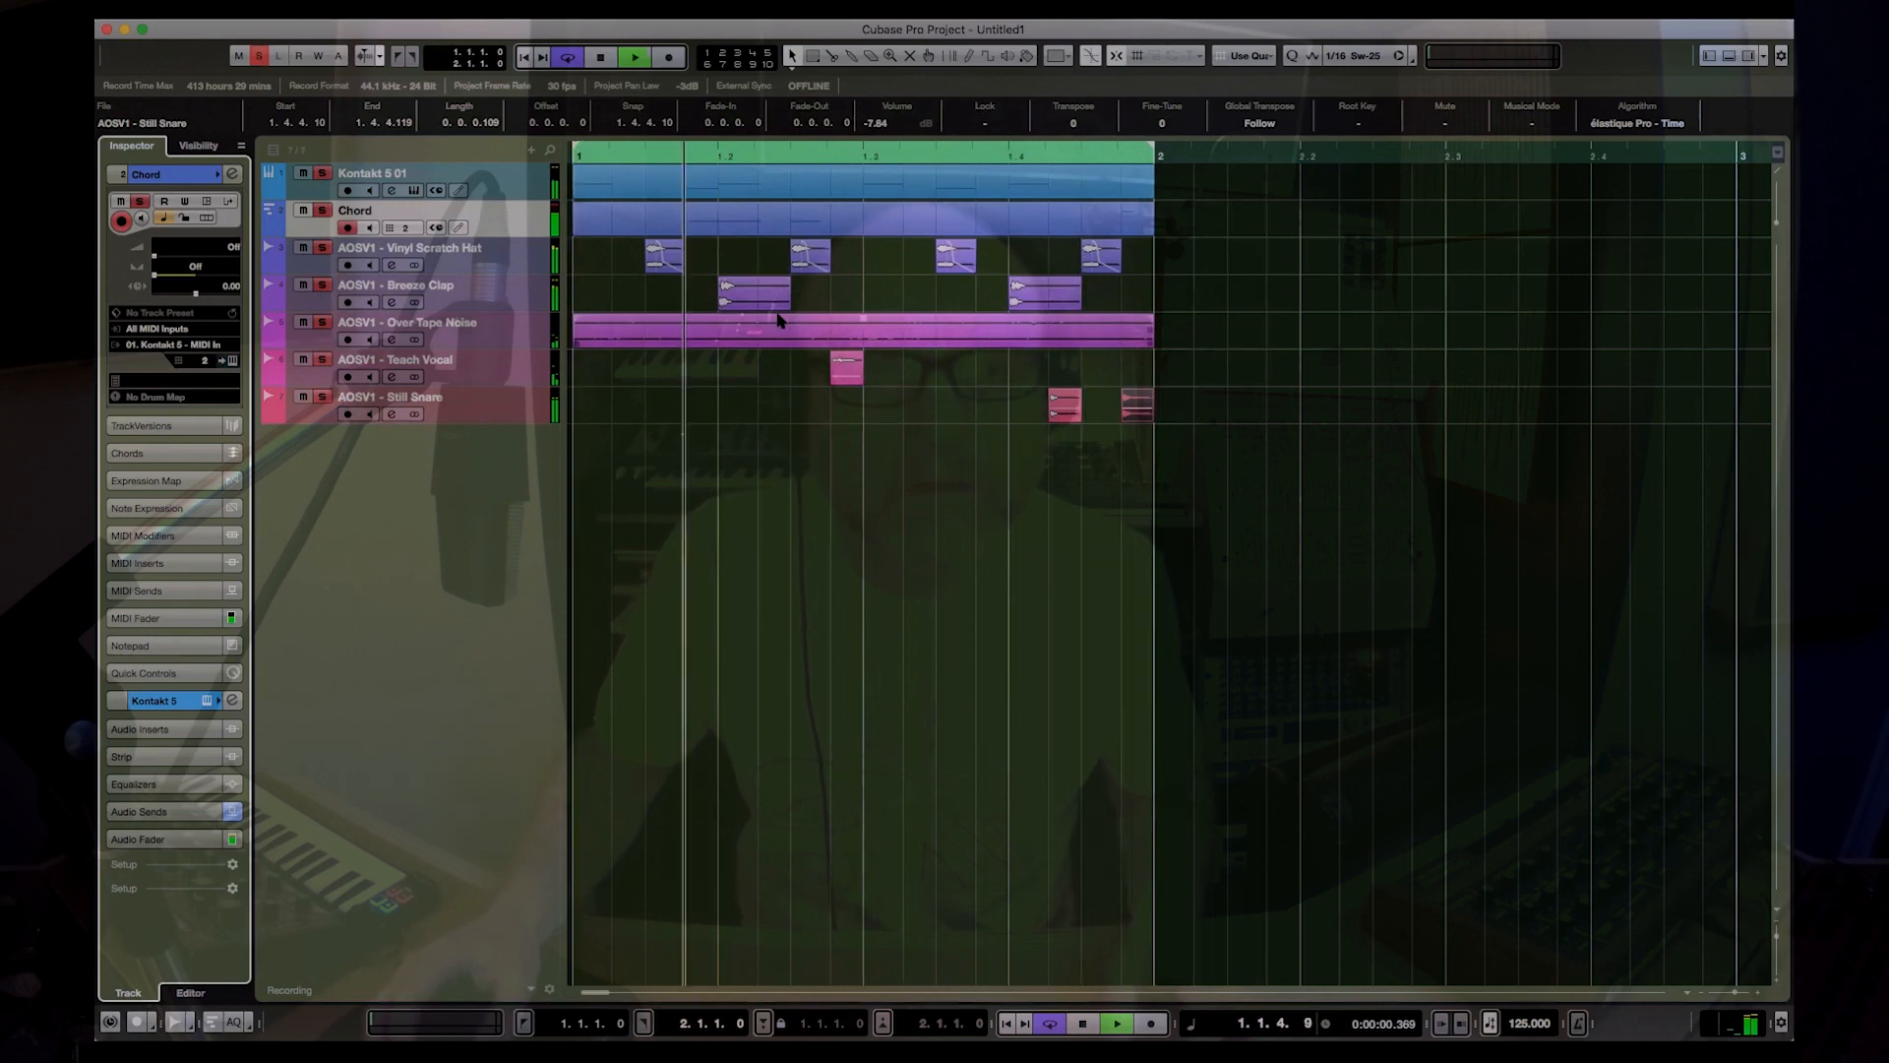
key("space")
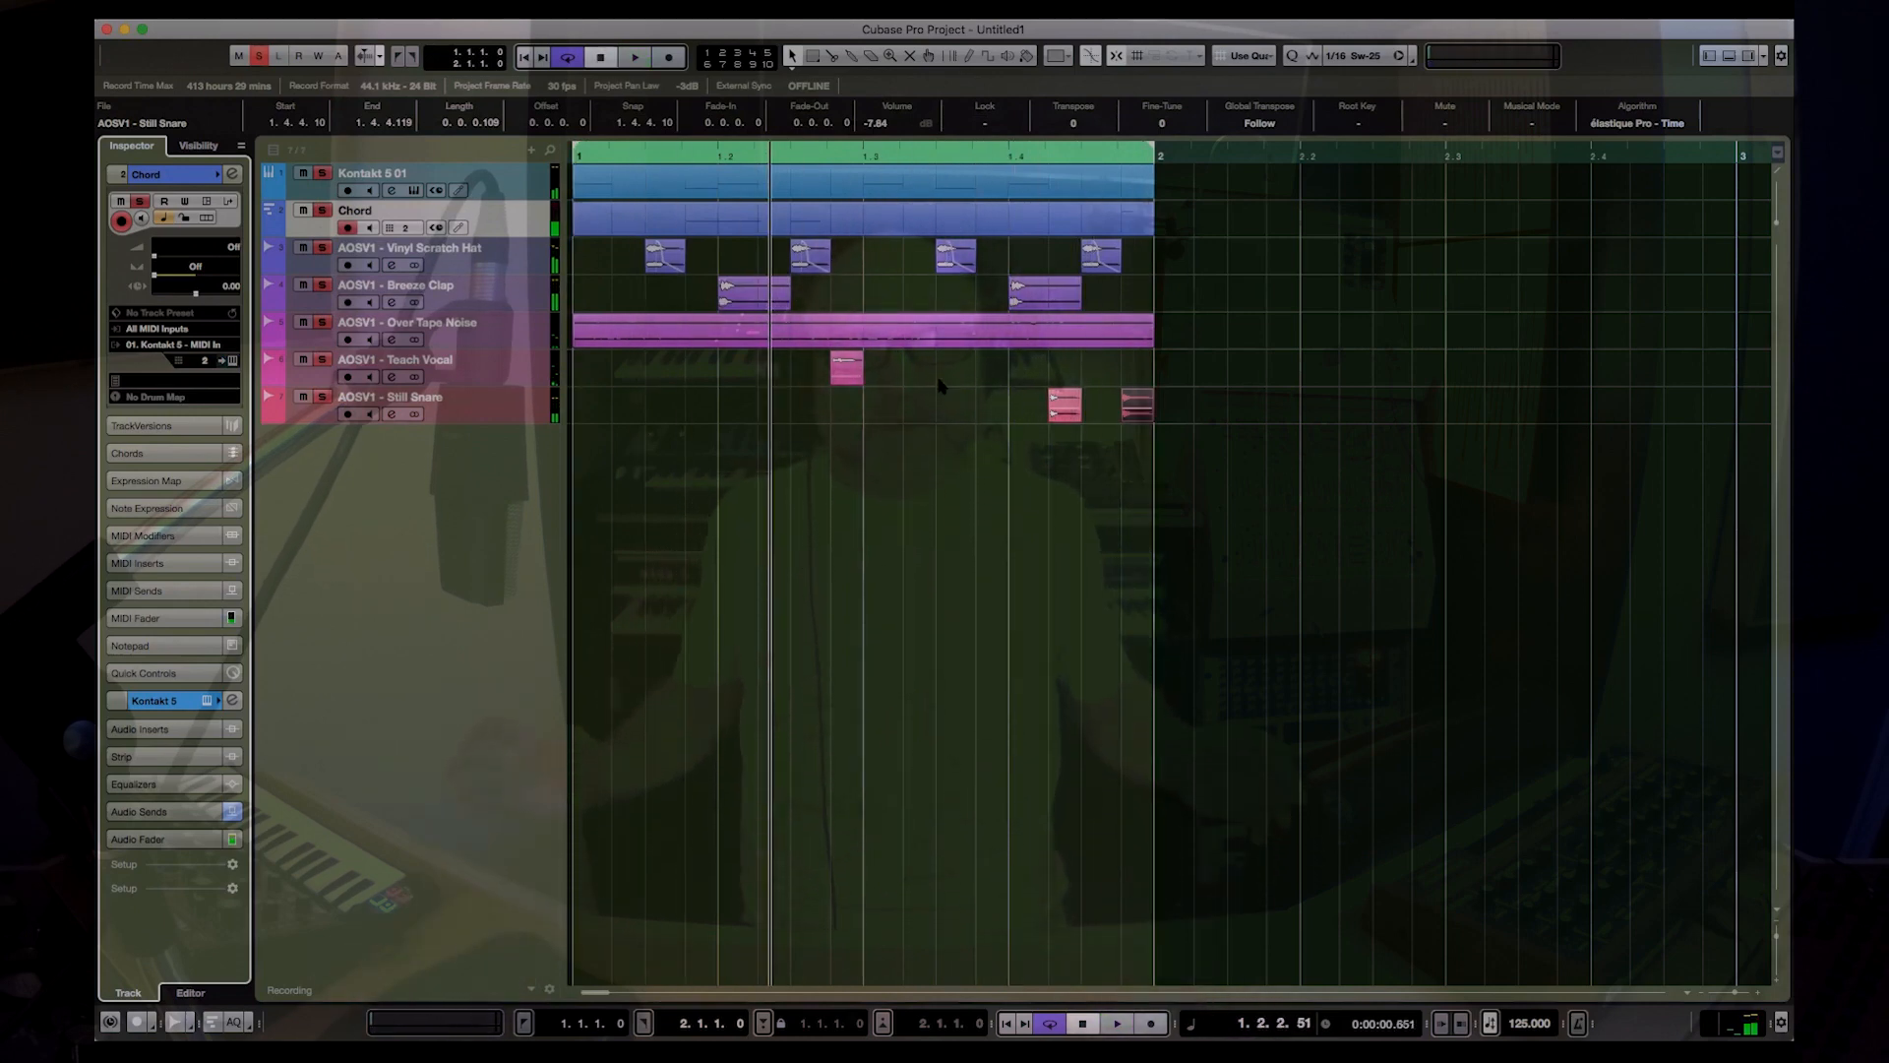